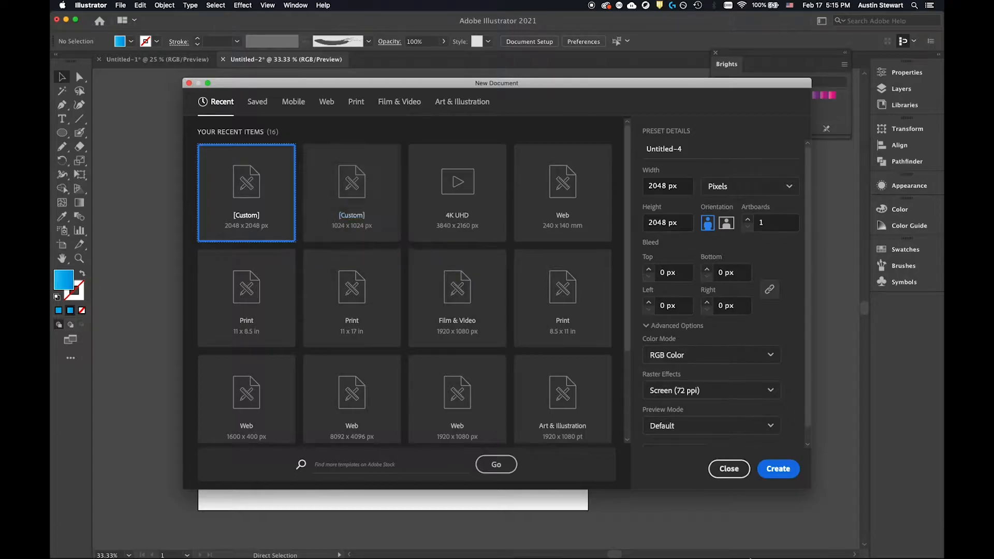
# Create a 2048 × 2048 px document in RGB Color with one artboard.
pyautogui.click(784, 465)
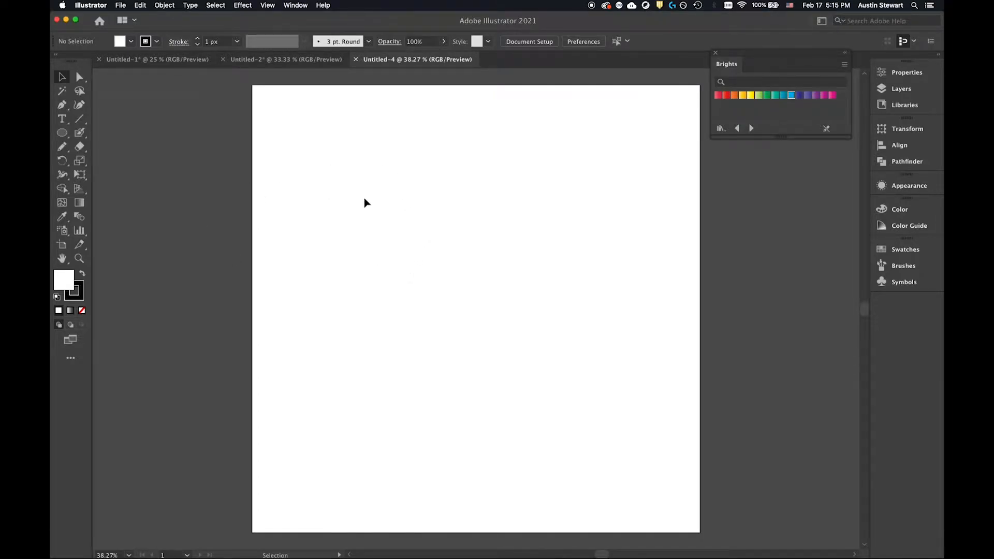
pyautogui.press('a')
# Switch to Safari, examine the Instagram icon image results as shape references, and return to Illustrator.
pyautogui.press('super+Tab')
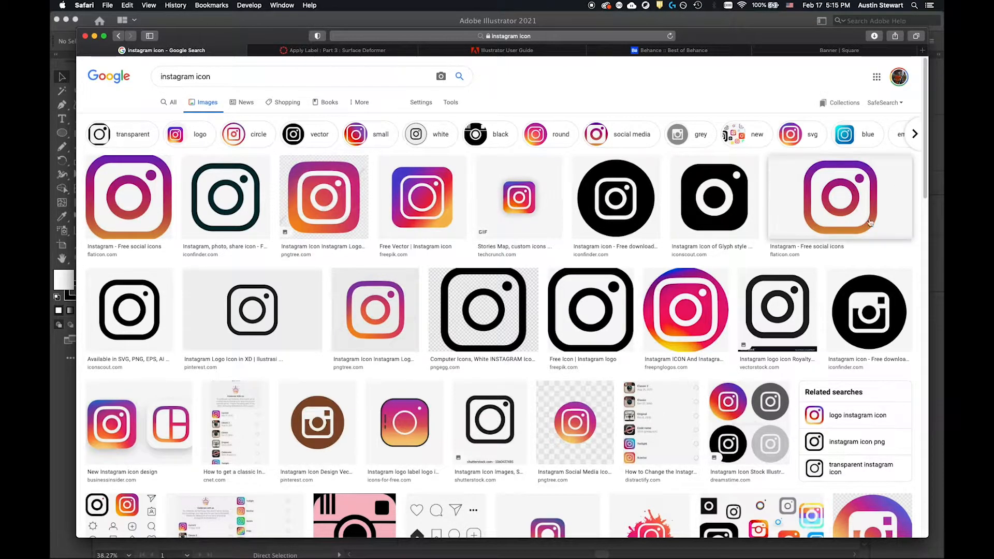
pyautogui.click(520, 203)
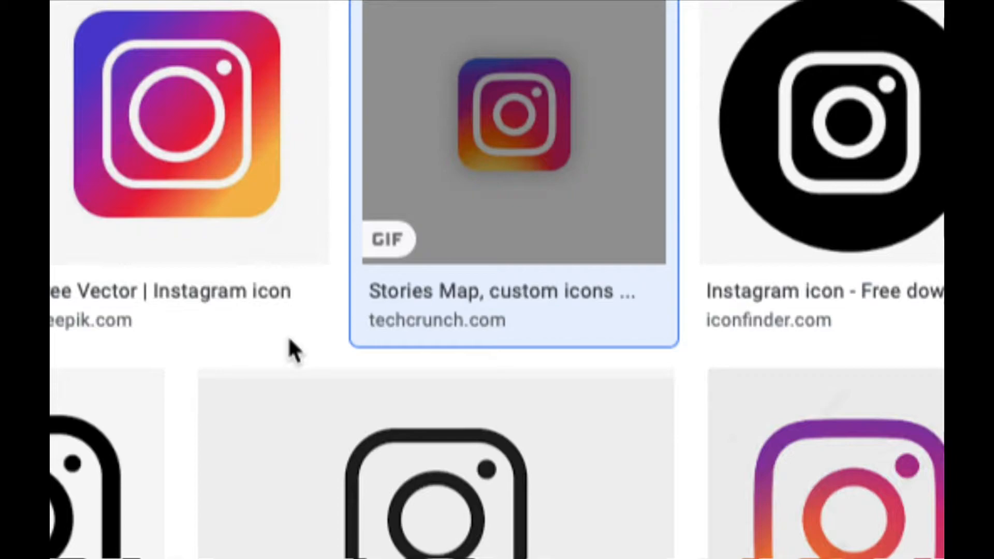
pyautogui.click(435, 428)
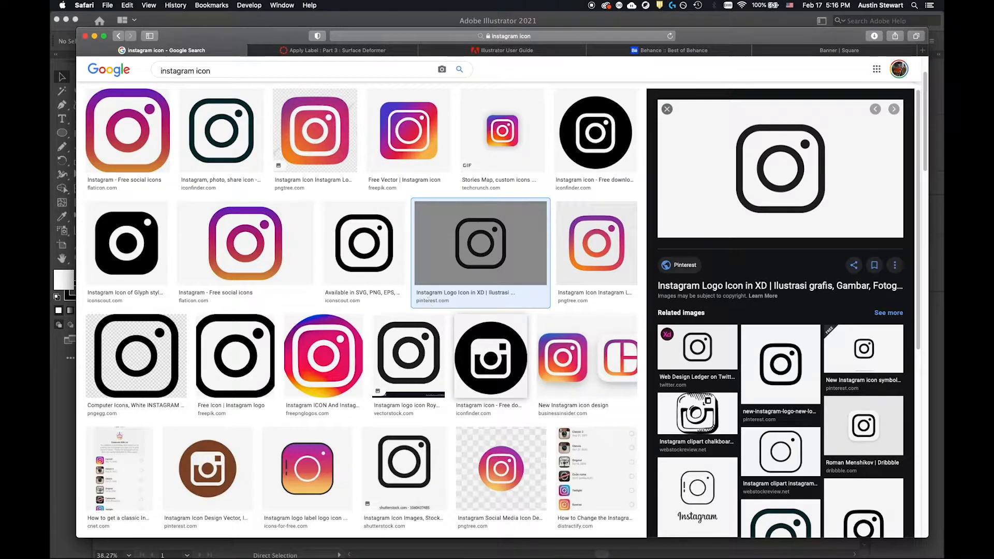
pyautogui.press('super+Tab')
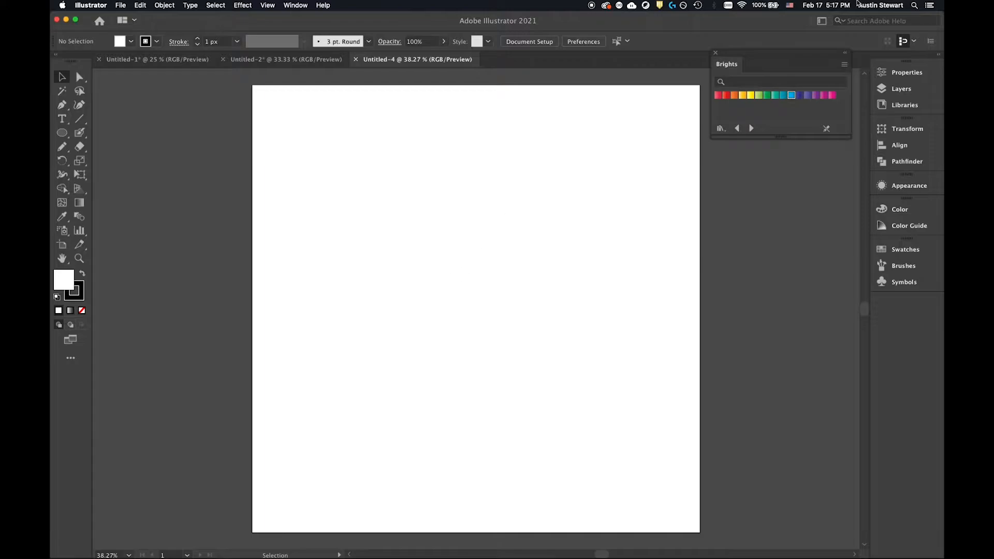
# Draw a 2048 × 2048 px rectangle covering the artboard and fill it with yellow.
pyautogui.click(62, 132)
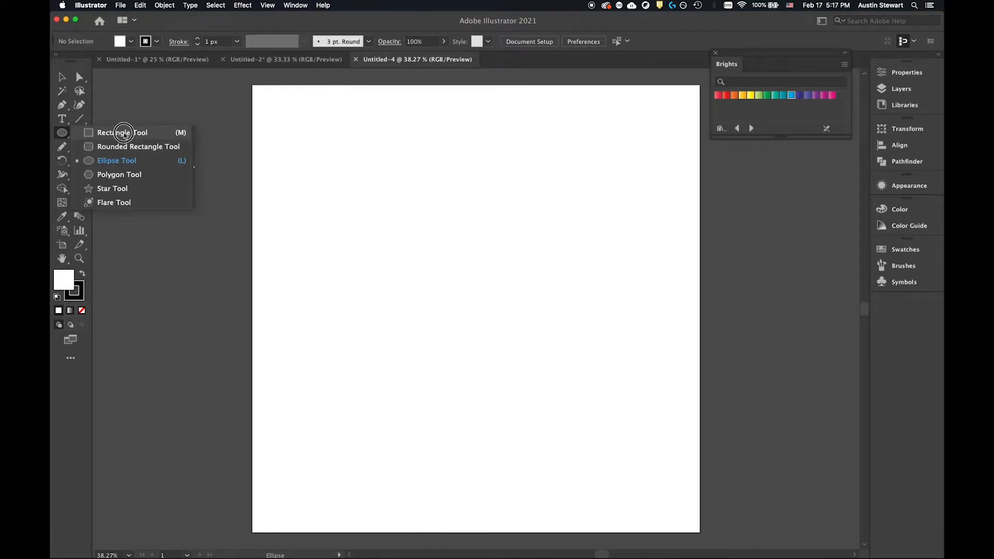
pyautogui.click(123, 133)
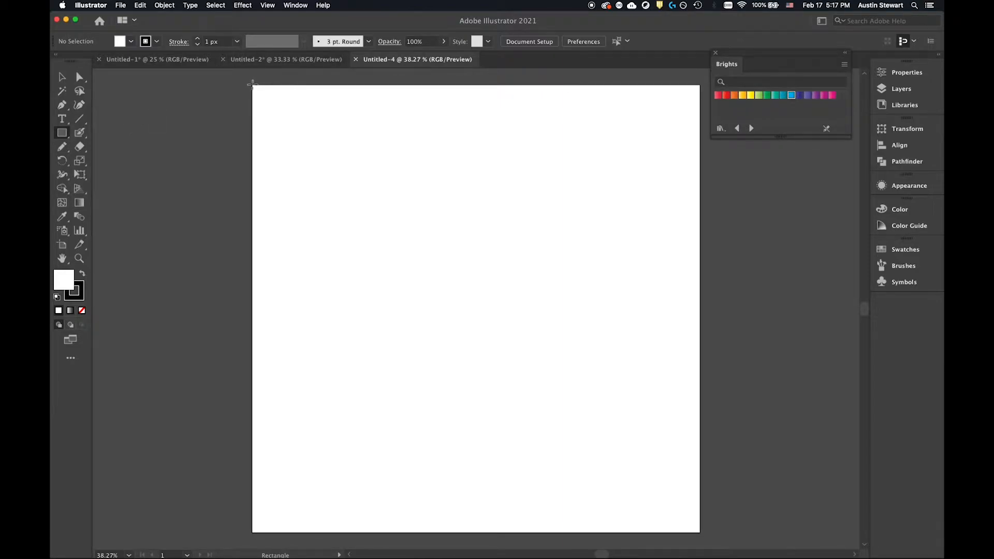
pyautogui.moveTo(252, 84)
pyautogui.mouseDown()
pyautogui.moveTo(628, 377)
pyautogui.moveTo(712, 519)
pyautogui.moveTo(707, 530)
pyautogui.moveTo(697, 532)
pyautogui.moveTo(586, 415)
pyautogui.moveTo(612, 457)
pyautogui.moveTo(427, 255)
pyautogui.moveTo(699, 505)
pyautogui.mouseUp()
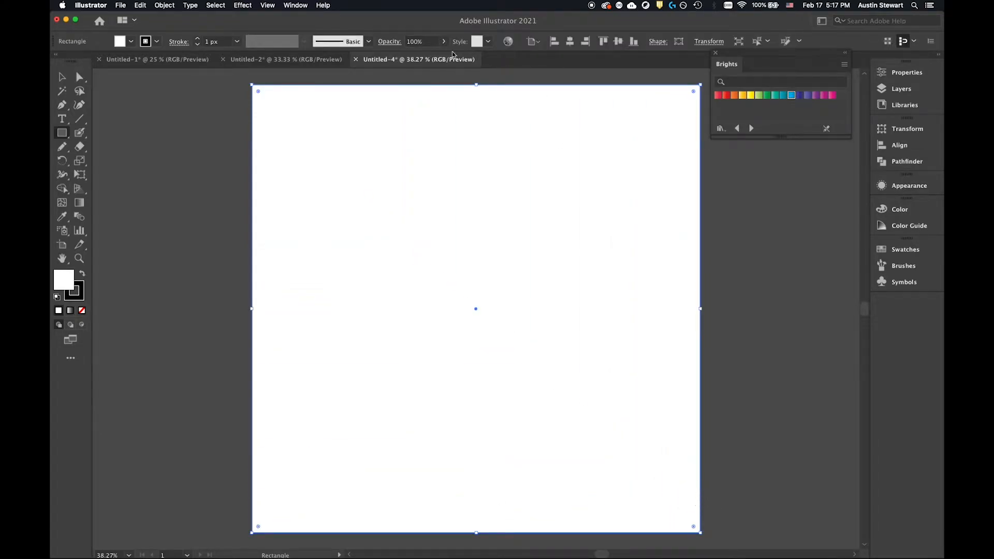
pyautogui.click(132, 42)
pyautogui.click(98, 63)
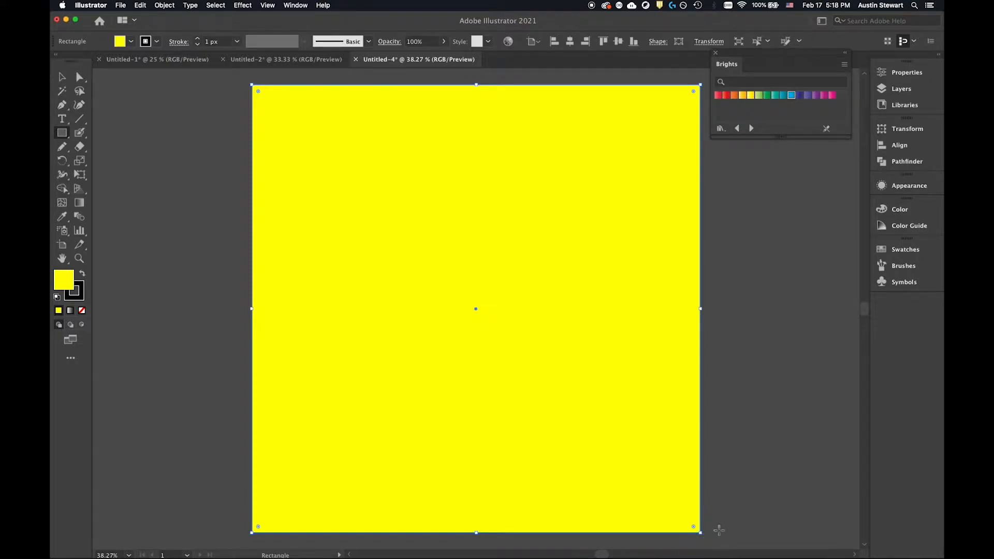
# Set the yellow rectangle's X position to 1024 px so it is centred on the artboard.
pyautogui.click(901, 76)
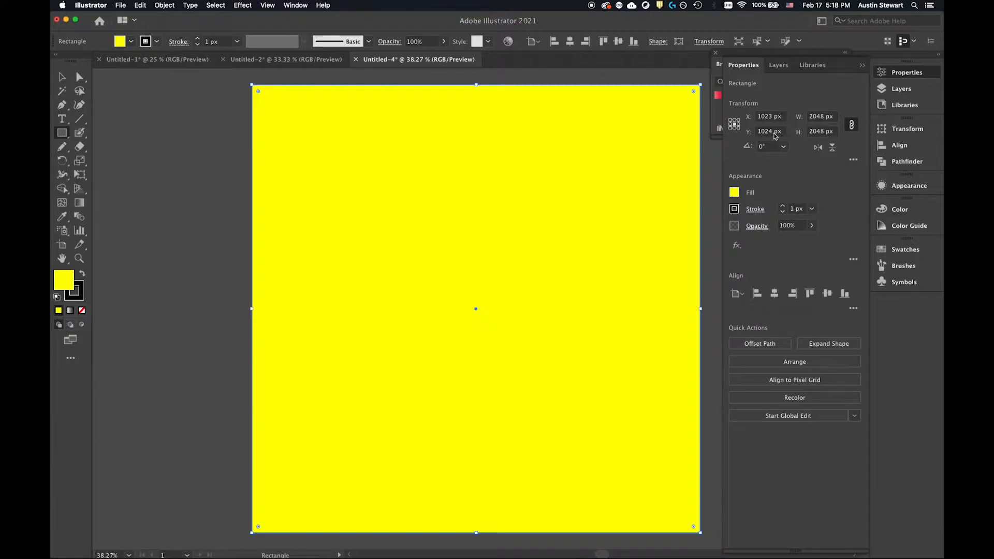
pyautogui.click(770, 116)
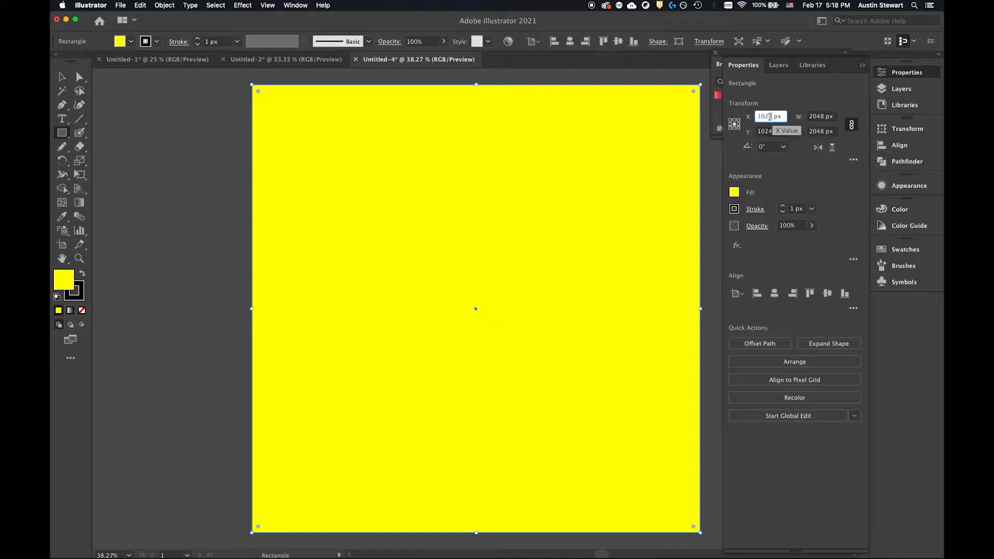
pyautogui.click(802, 151)
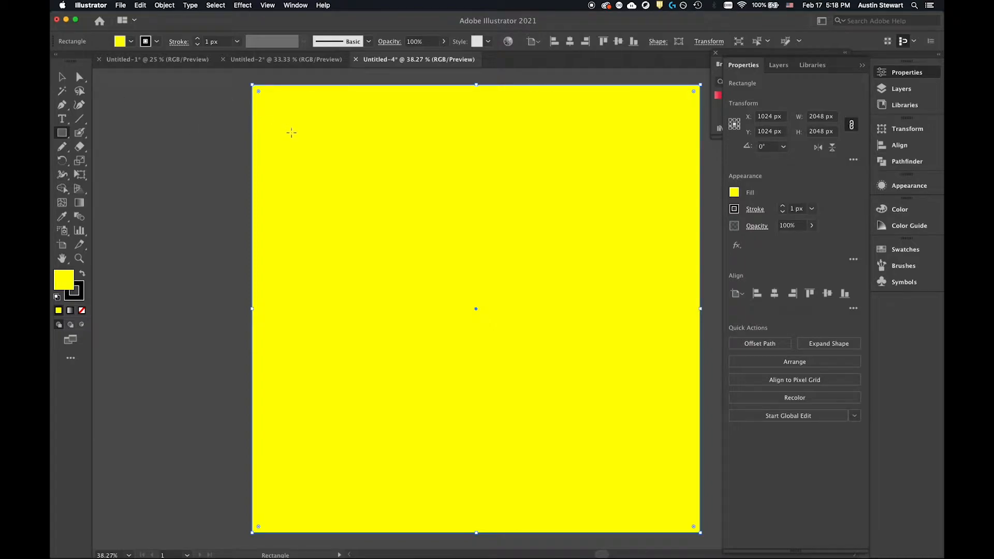
# Round all four corners of the yellow square generously, comparing them with the Instagram icon reference in Safari.
pyautogui.press('v')
pyautogui.moveTo(258, 92); pyautogui.dragTo(388, 193)
pyautogui.press('a')
pyautogui.press('super+Tab')
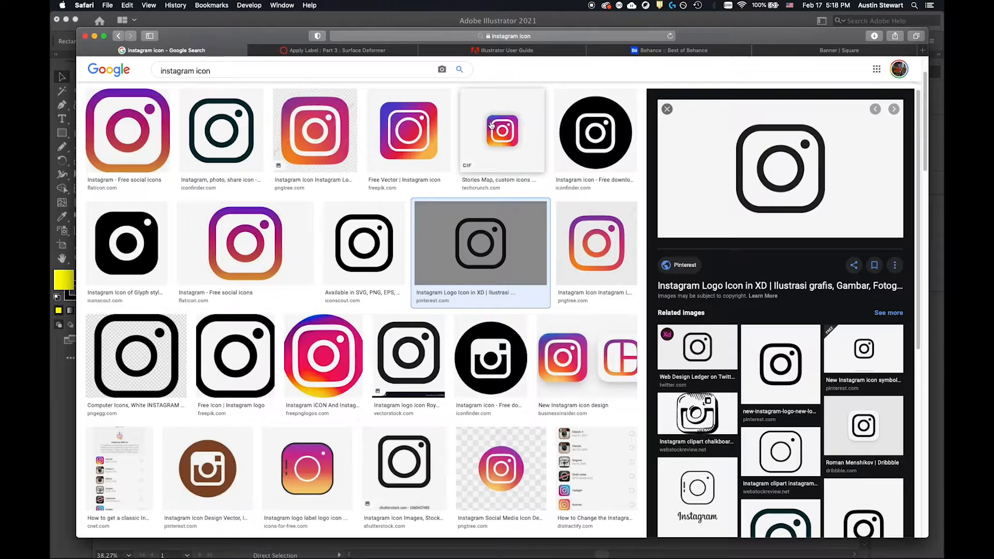
pyautogui.press('super+Tab')
pyautogui.moveTo(370, 204); pyautogui.dragTo(343, 180)
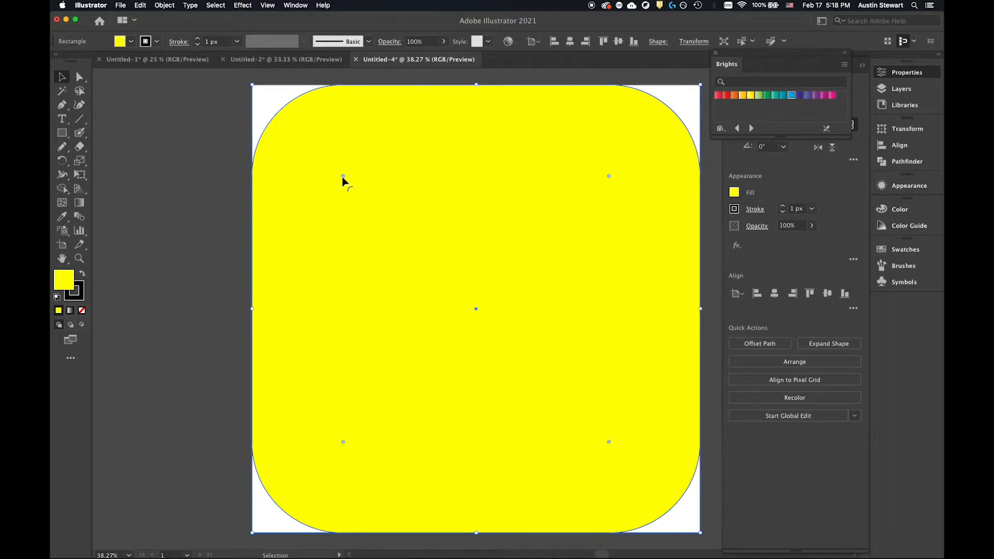
pyautogui.click(120, 42)
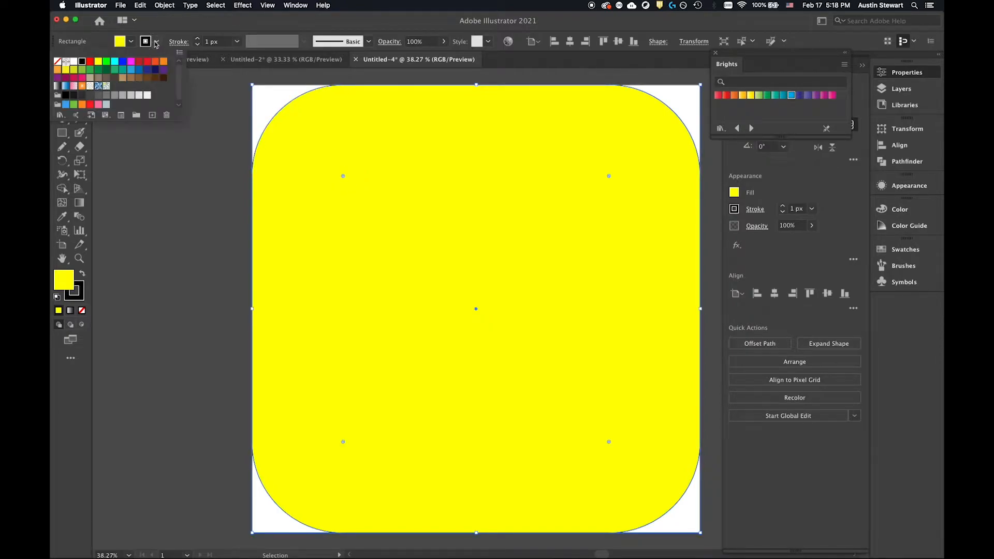
pyautogui.click(158, 41)
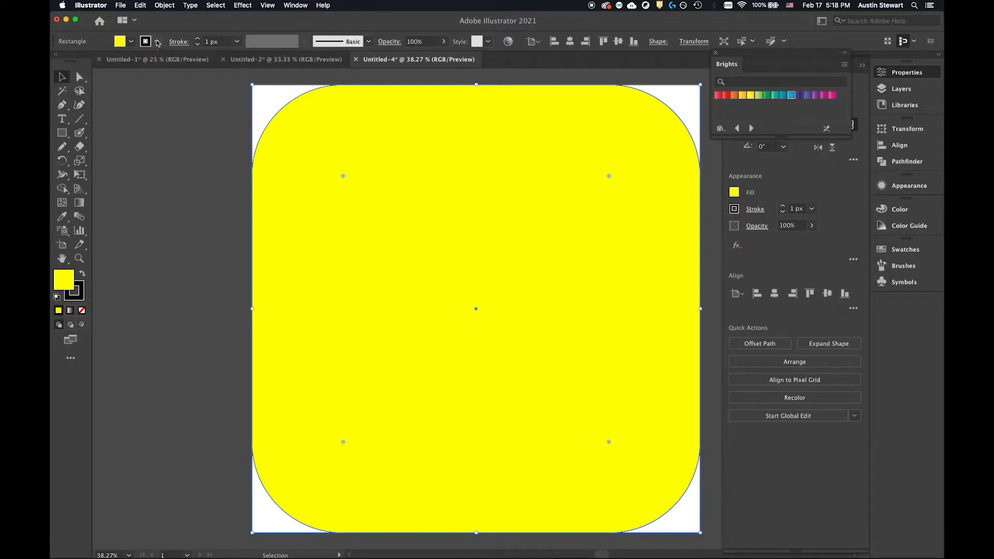
pyautogui.click(158, 42)
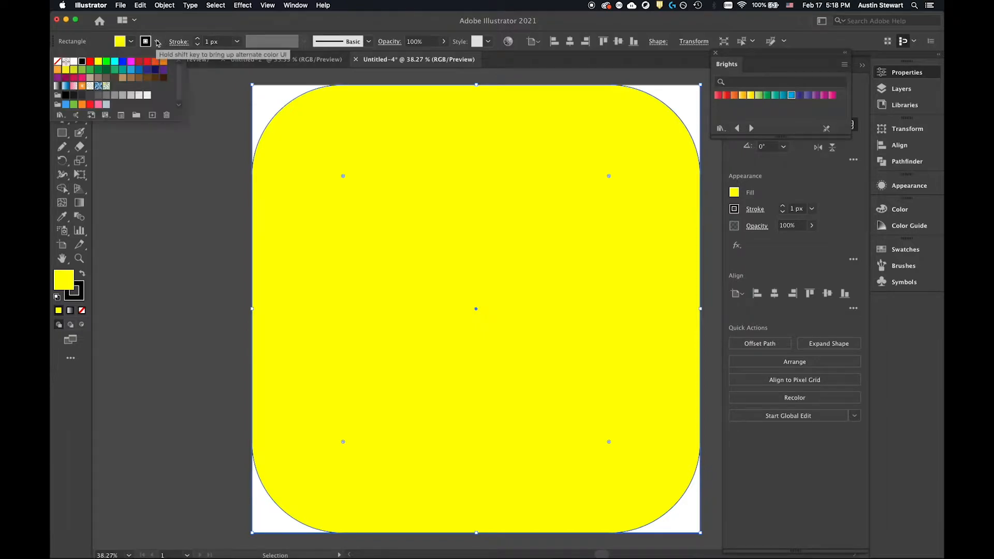
pyautogui.click(206, 24)
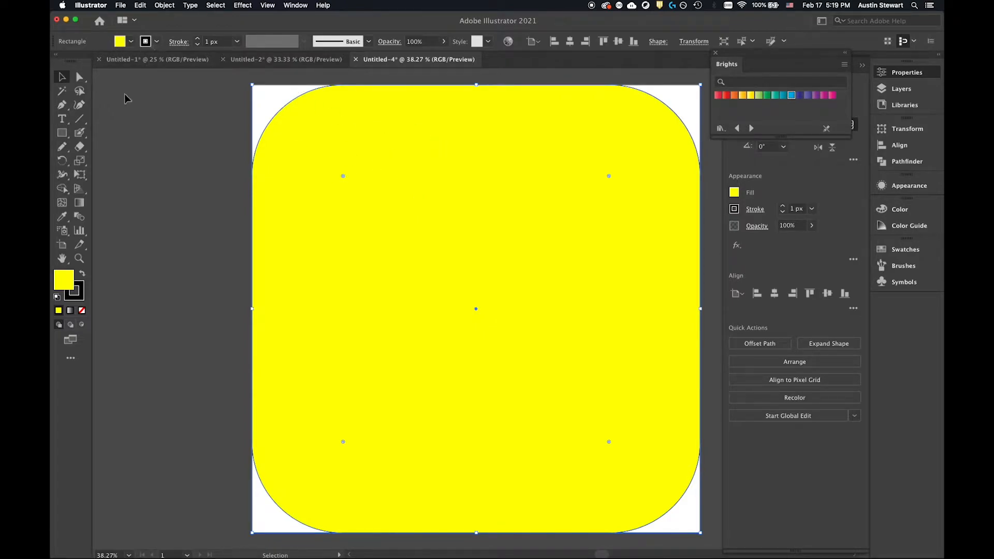
# Try RGB Cyan as the rounded square's fill, and undo the colour change.
pyautogui.click(61, 133)
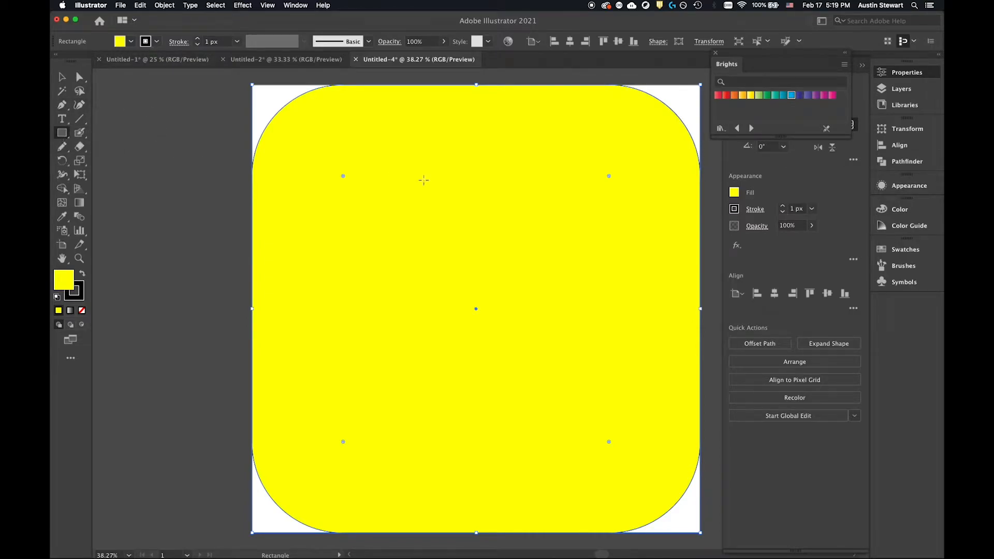
pyautogui.click(157, 42)
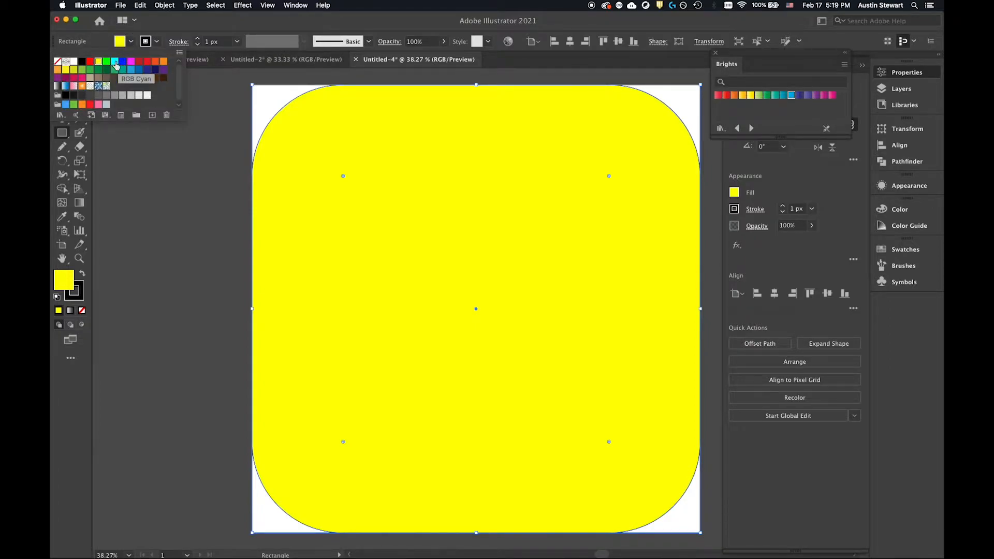
pyautogui.click(114, 63)
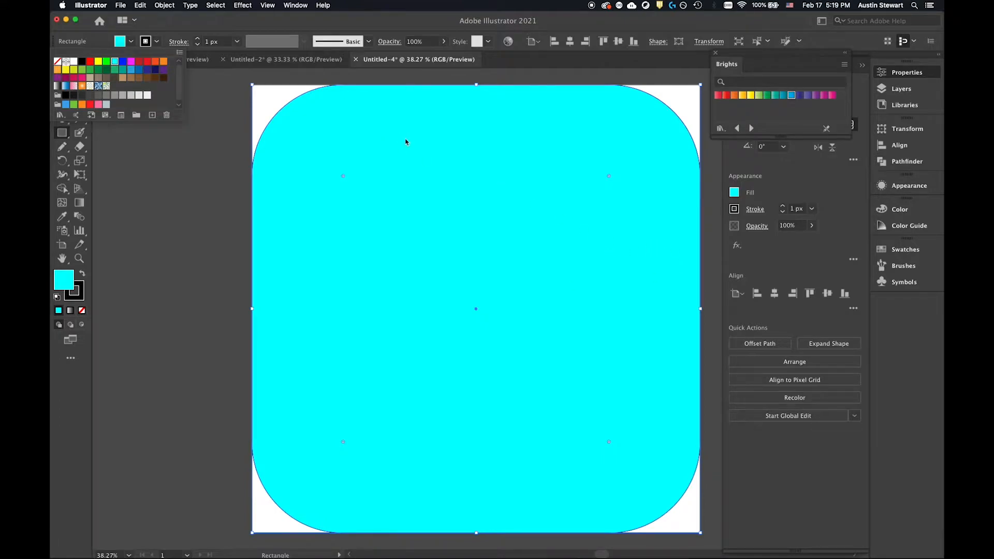
pyautogui.click(176, 129)
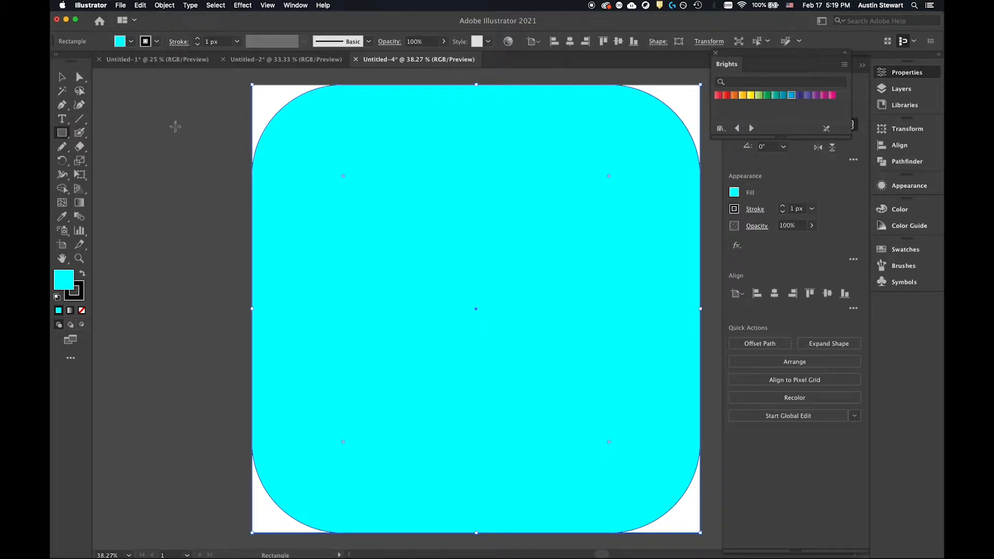
pyautogui.press('super+z')
# Deselect the rounded square, change the default fill to cyan, and set it back to yellow.
pyautogui.click(61, 77)
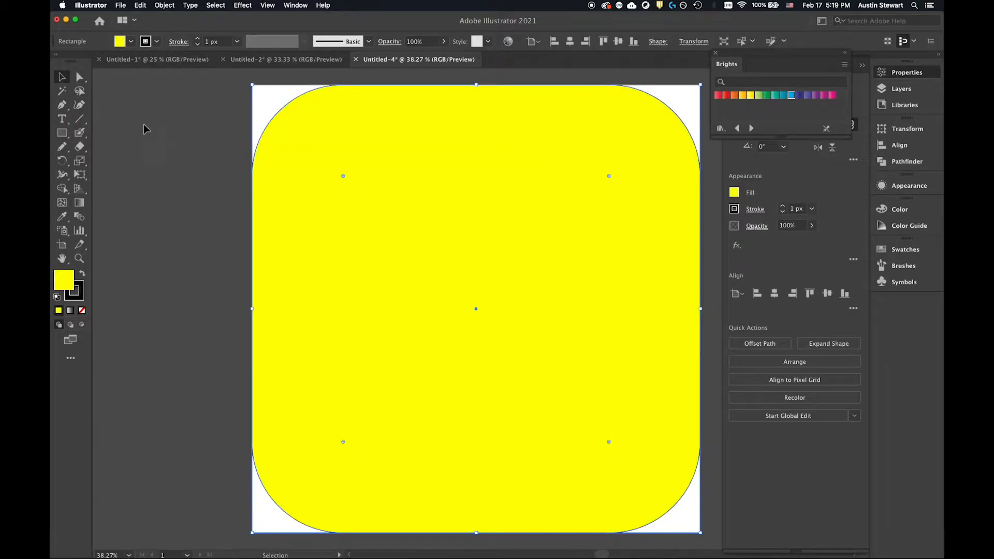
pyautogui.click(172, 121)
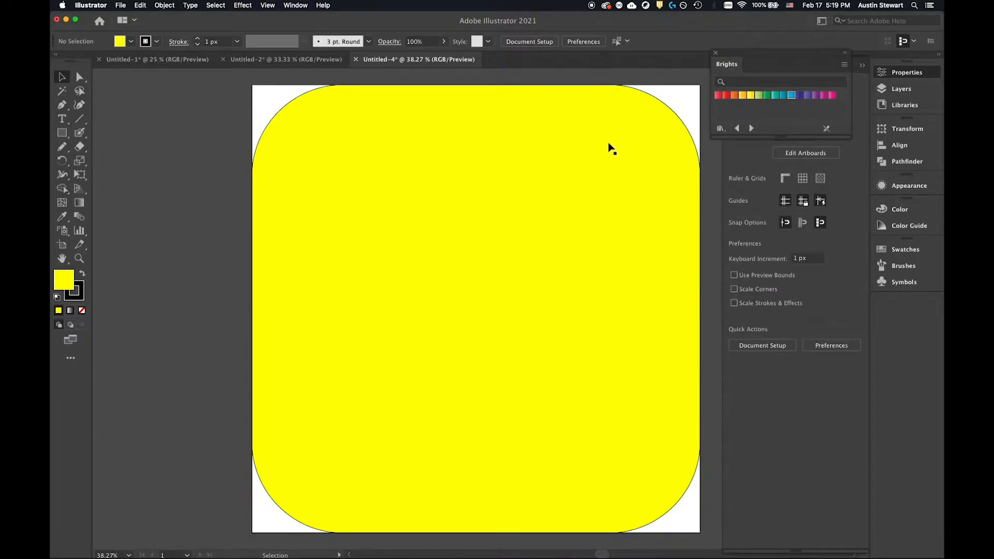
pyautogui.click(131, 42)
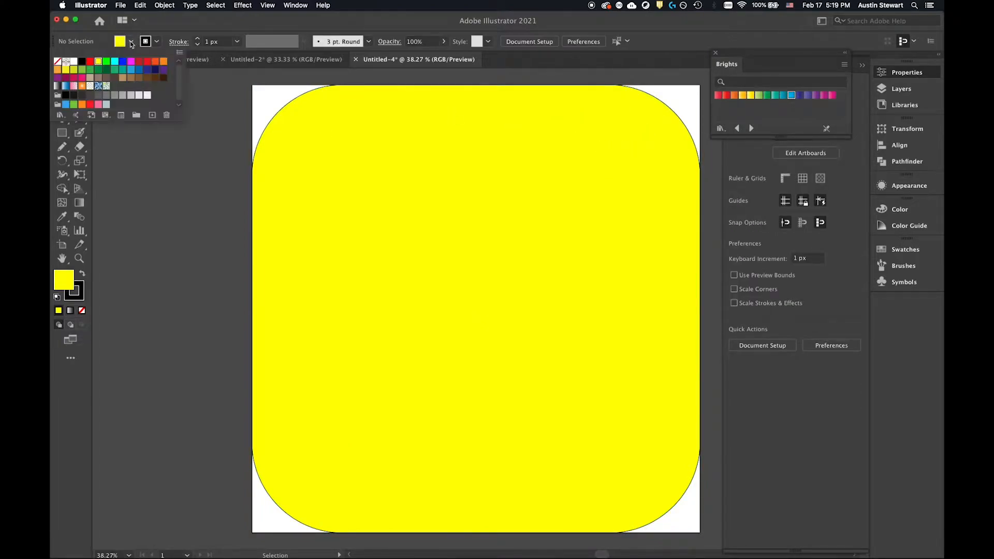
pyautogui.click(115, 61)
pyautogui.click(131, 41)
pyautogui.click(131, 42)
pyautogui.click(98, 61)
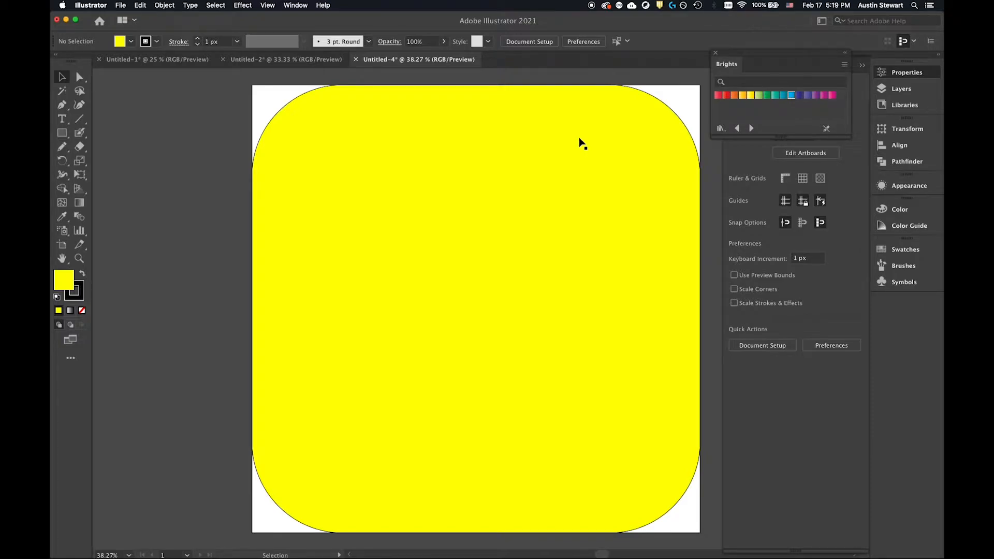
# Remove the black stroke from the yellow rounded square.
pyautogui.click(340, 138)
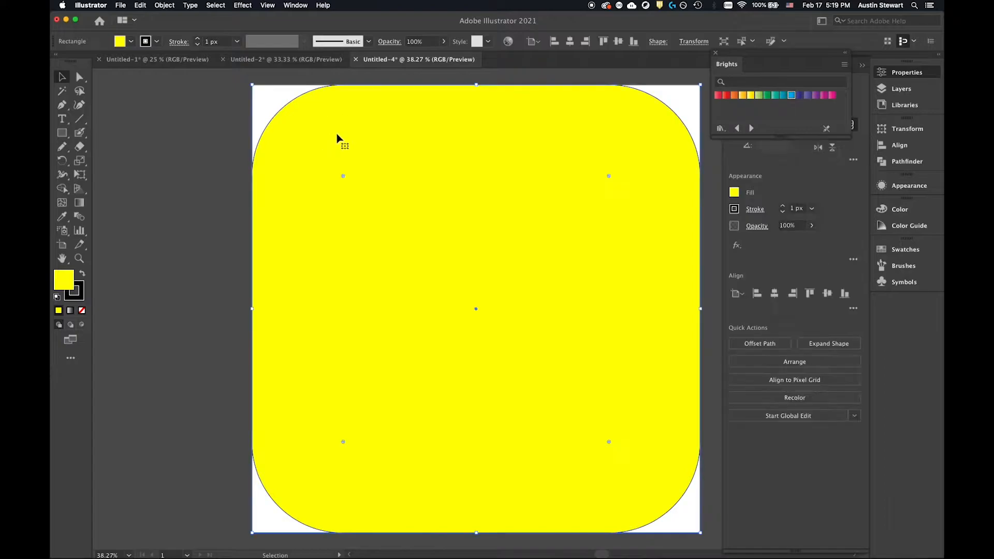
pyautogui.click(156, 46)
pyautogui.click(57, 62)
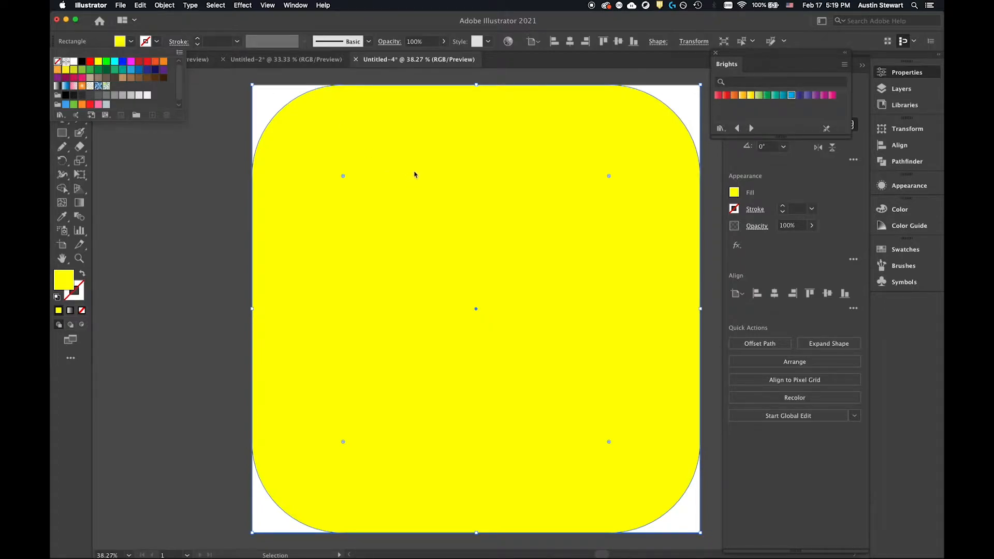
pyautogui.click(383, 227)
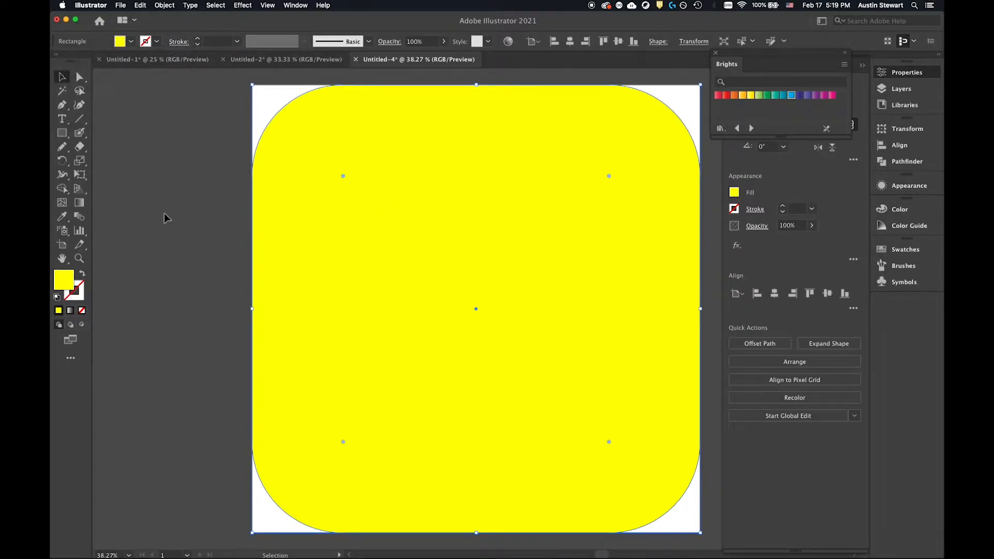
pyautogui.click(170, 209)
pyautogui.click(437, 217)
pyautogui.press('a')
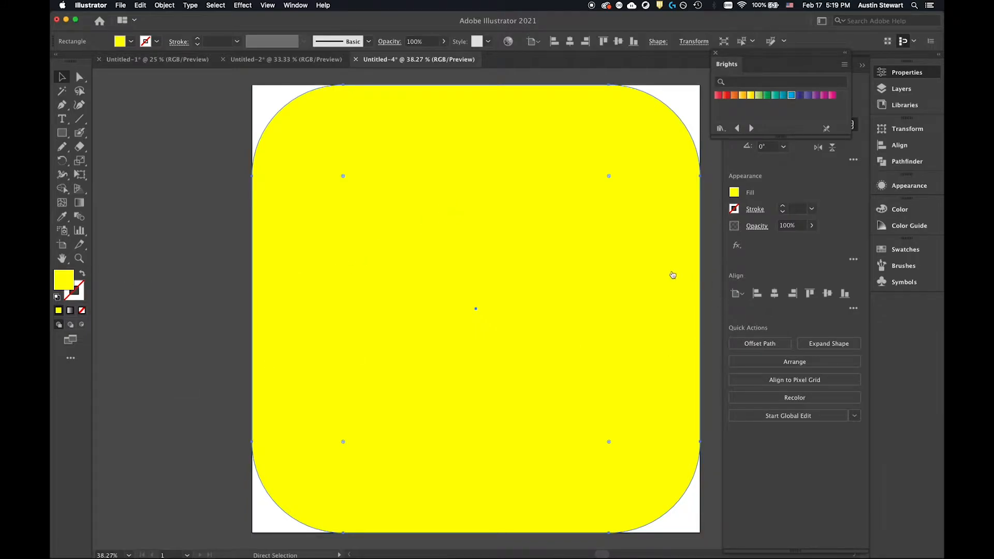
# Check the Instagram icon reference in Safari and slightly reduce the rounding of the square's four corners.
pyautogui.press('super+Tab')
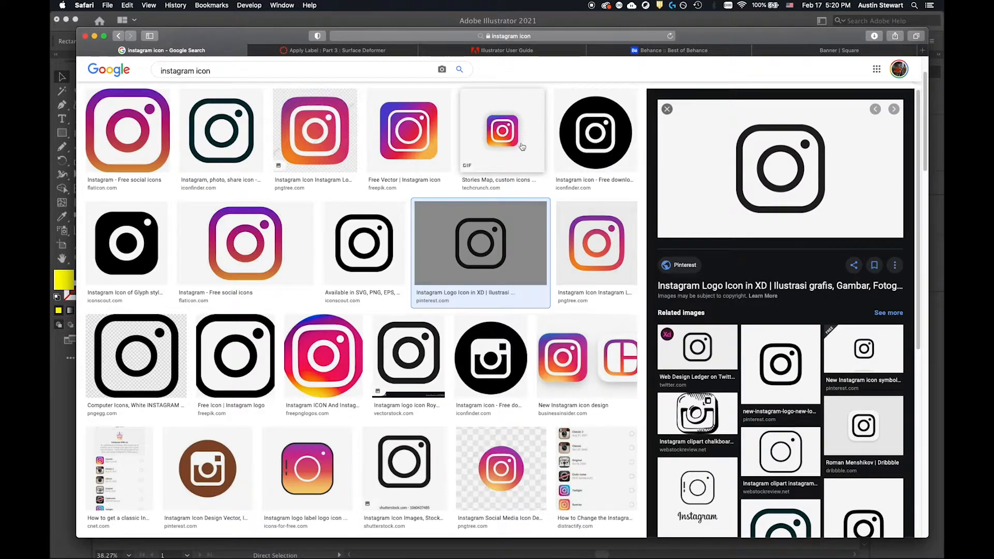
pyautogui.press('super+Tab')
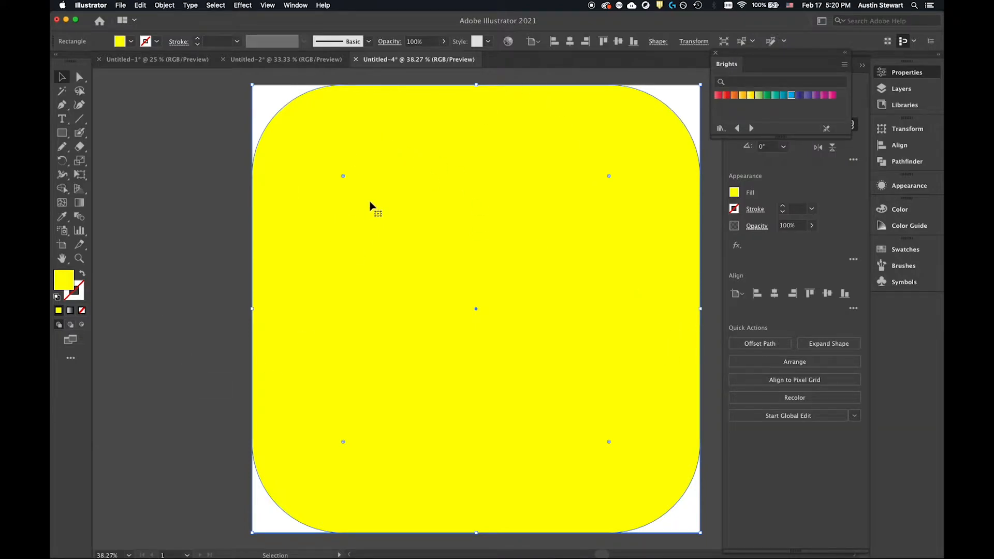
pyautogui.moveTo(342, 177); pyautogui.dragTo(323, 159)
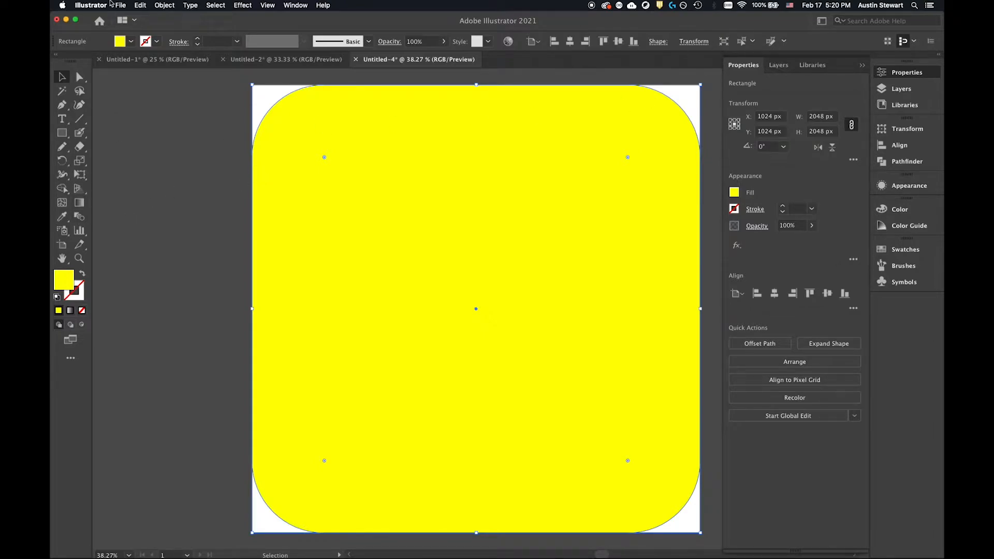
# Fill the rounded square with the orange radial gradient swatch.
pyautogui.click(429, 260)
pyautogui.click(131, 42)
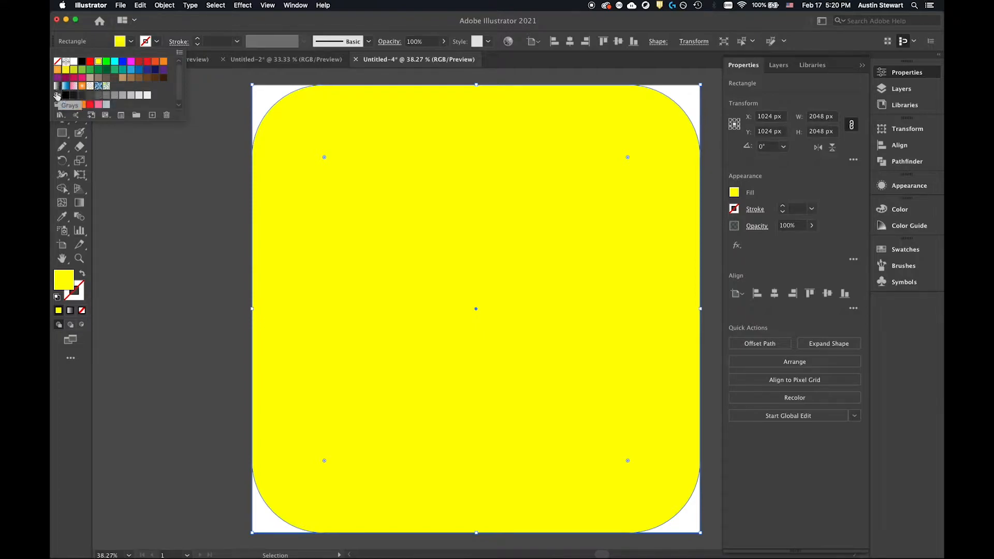
pyautogui.click(83, 87)
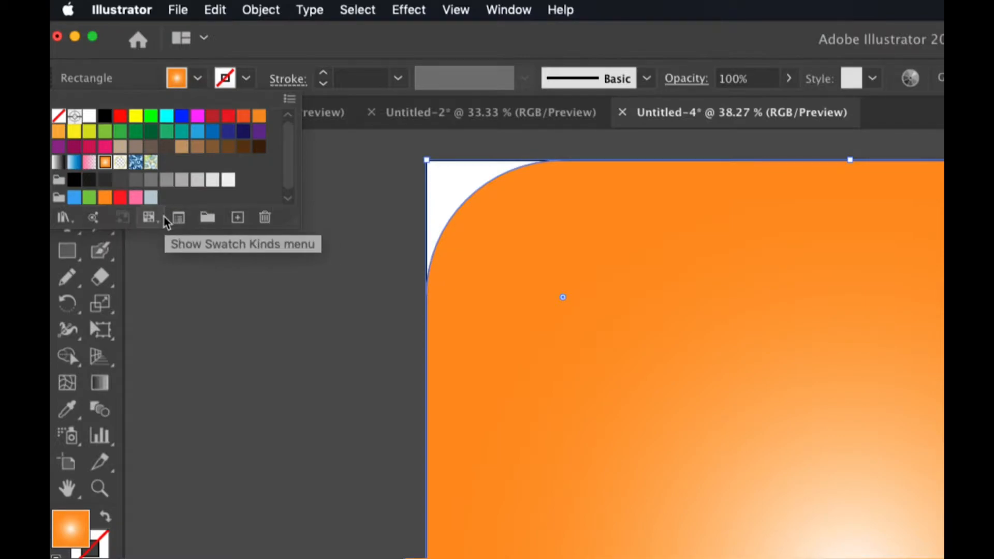
# Open the Earthtone swatch library, compare its colors with the Brights gradient library, and close them.
pyautogui.click(63, 218)
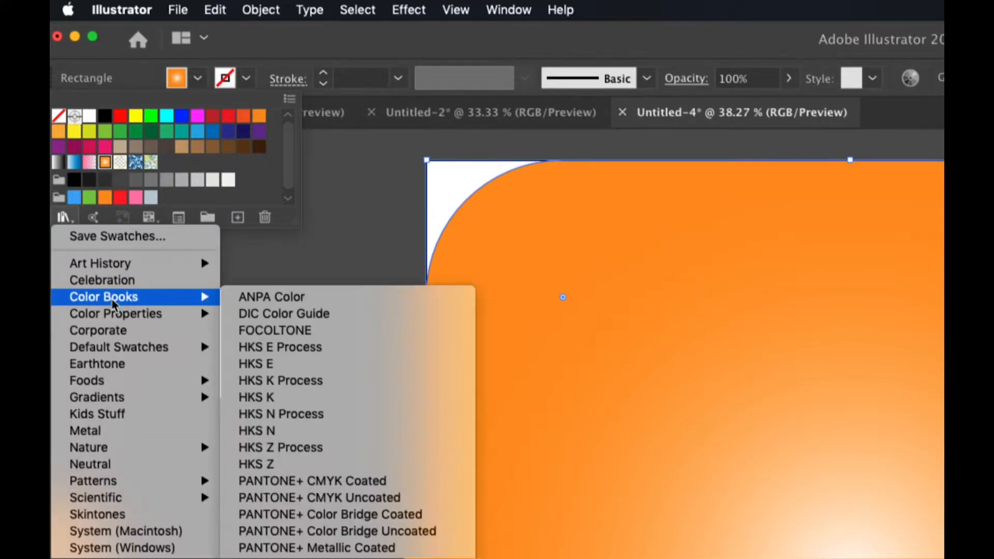
pyautogui.moveTo(108, 298)
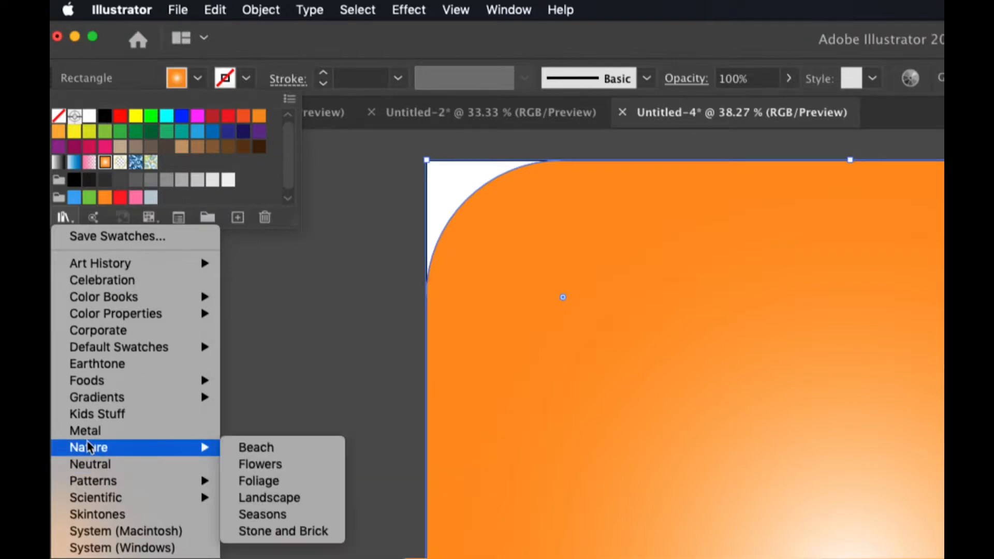
pyautogui.moveTo(115, 398)
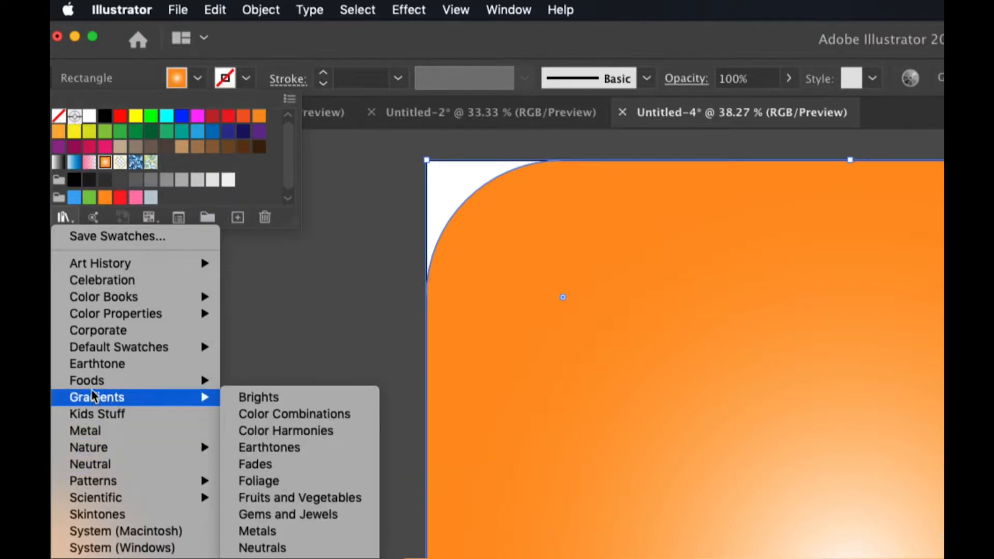
pyautogui.click(78, 363)
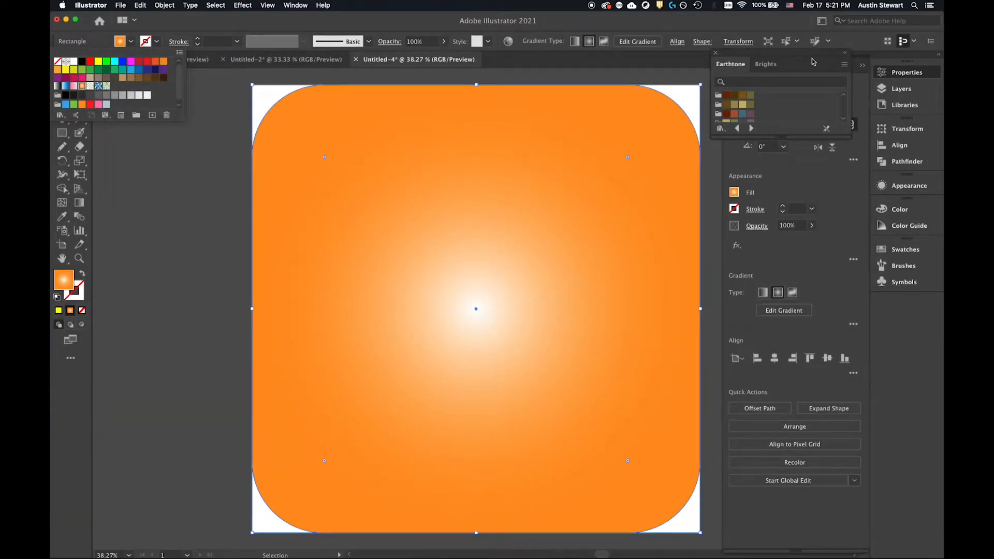
pyautogui.click(805, 54)
pyautogui.moveTo(755, 56); pyautogui.dragTo(241, 111)
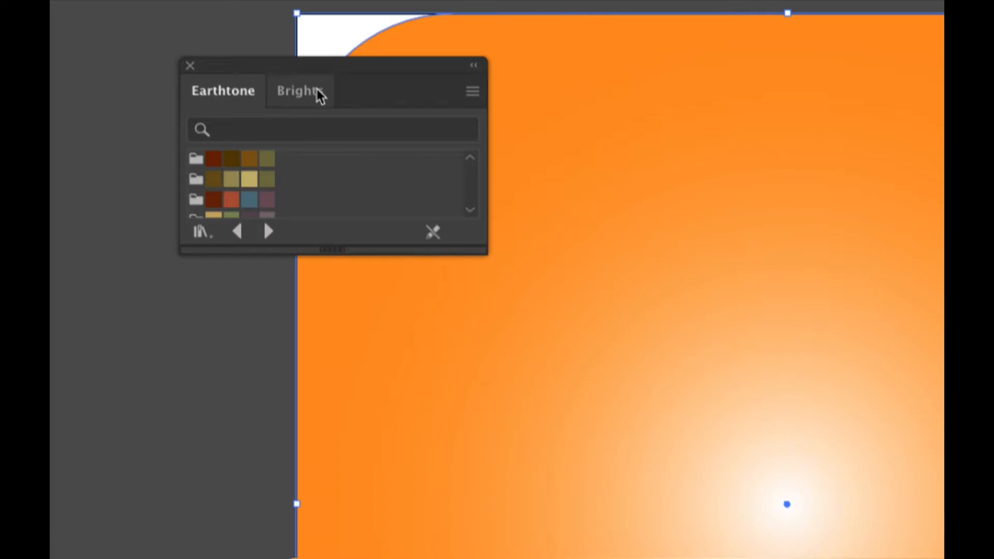
pyautogui.click(306, 99)
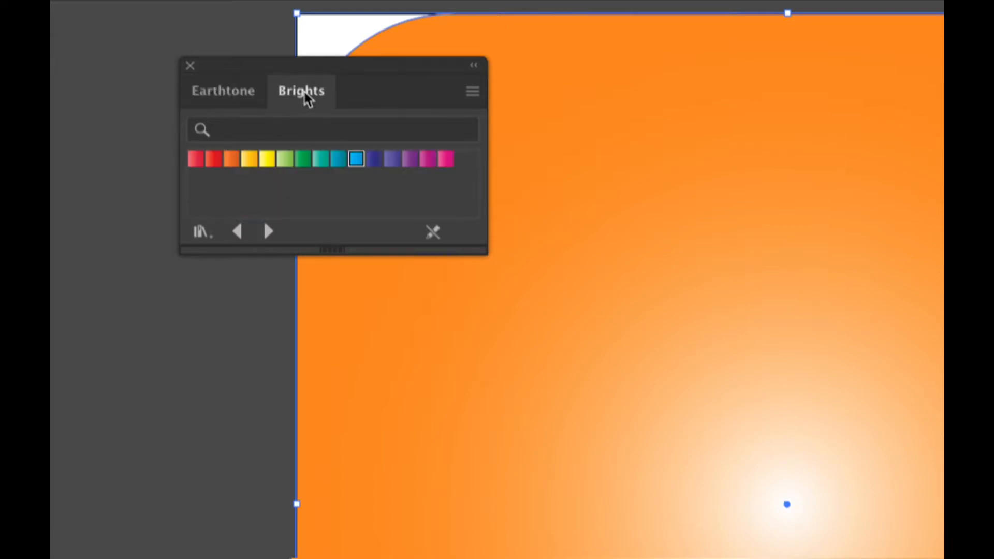
pyautogui.click(226, 92)
pyautogui.scroll(-5, 229, 157)
pyautogui.scroll(5, 228, 157)
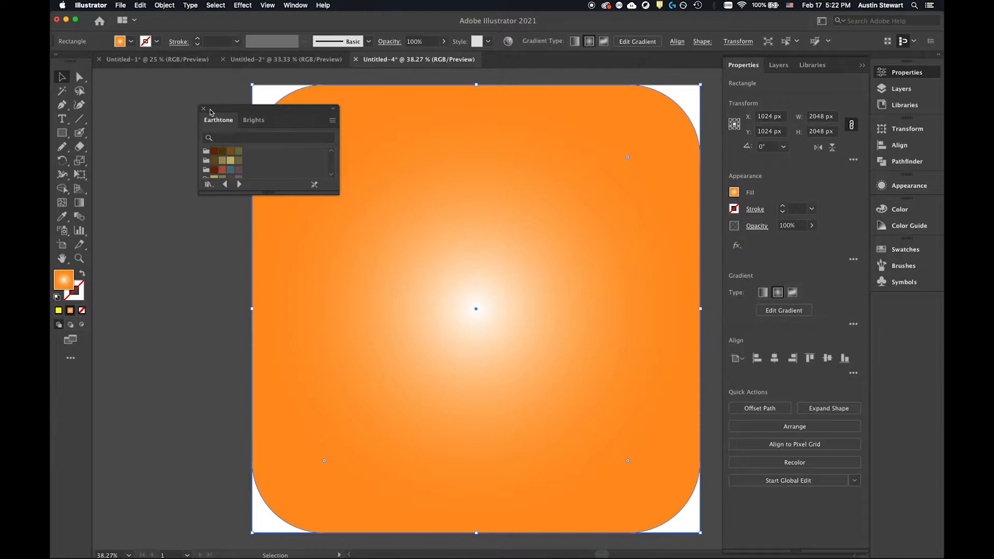
pyautogui.click(203, 108)
# Open the Color Combinations gradient swatch library and place it over the rounded square.
pyautogui.click(131, 41)
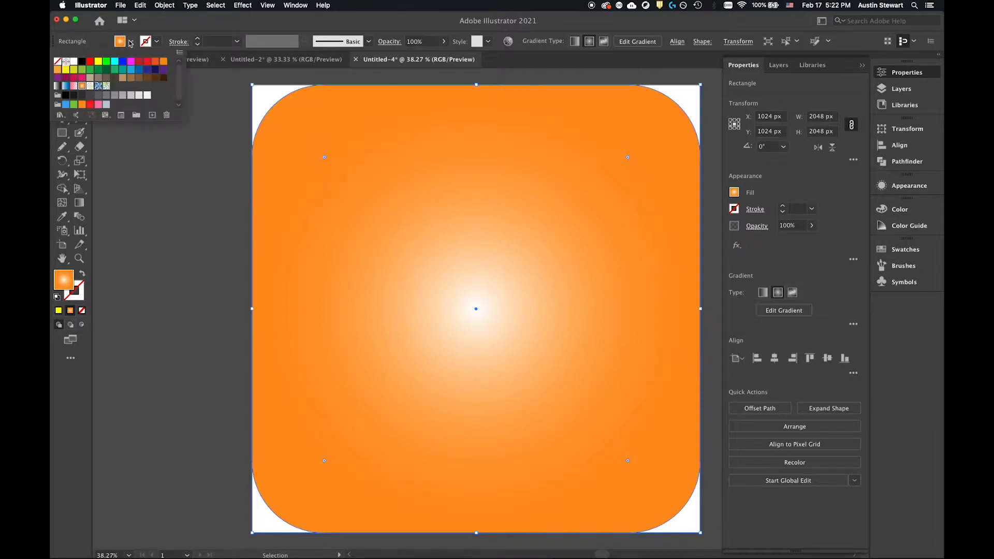
pyautogui.click(60, 114)
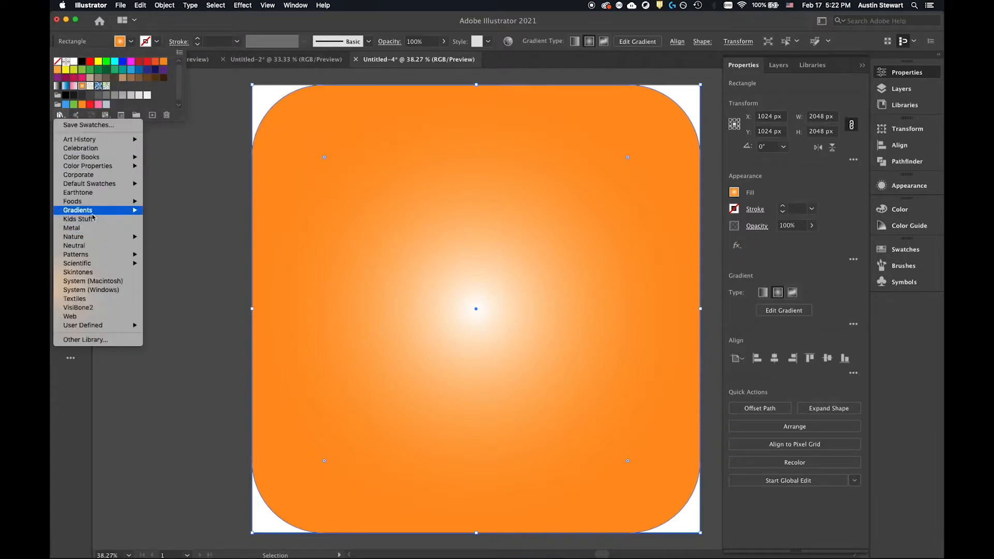
pyautogui.moveTo(119, 210)
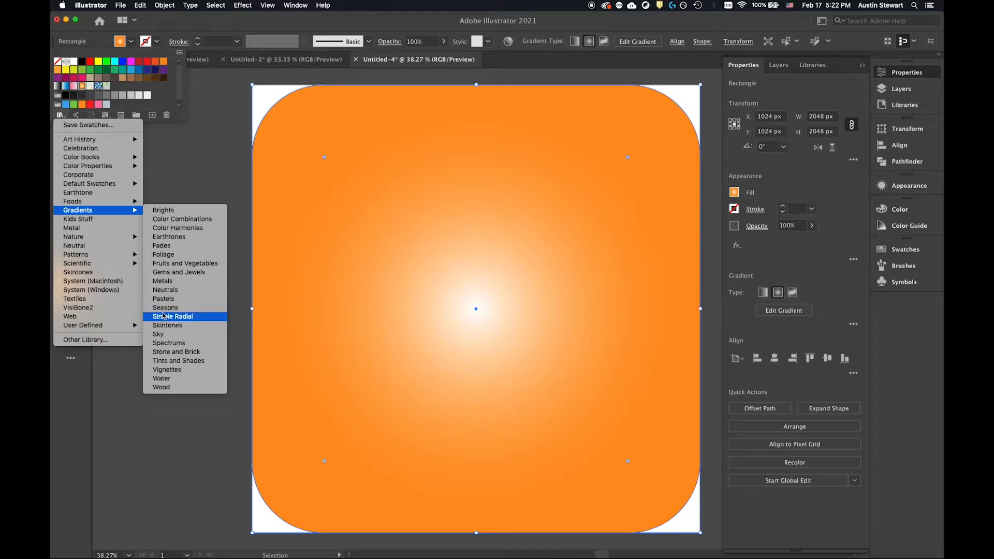
pyautogui.click(166, 210)
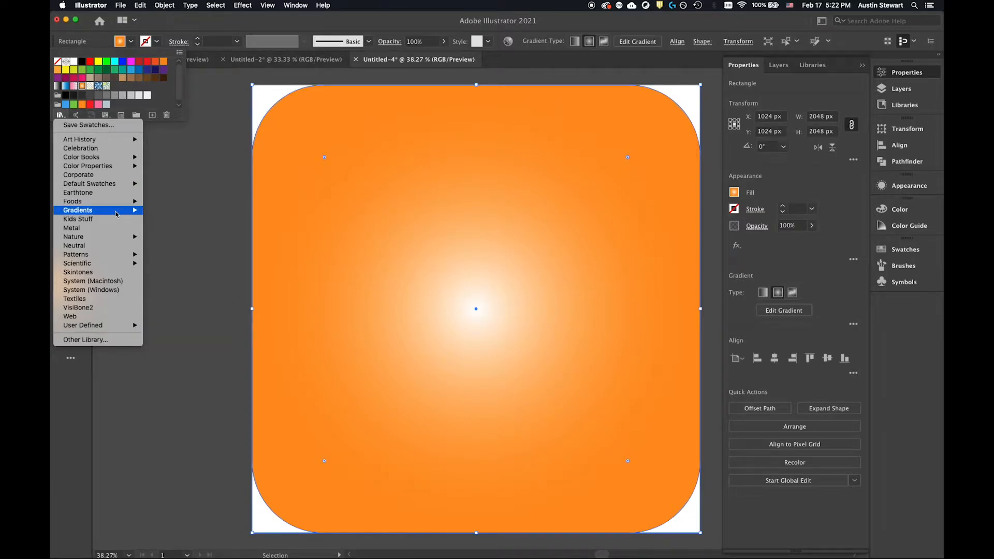
pyautogui.click(172, 219)
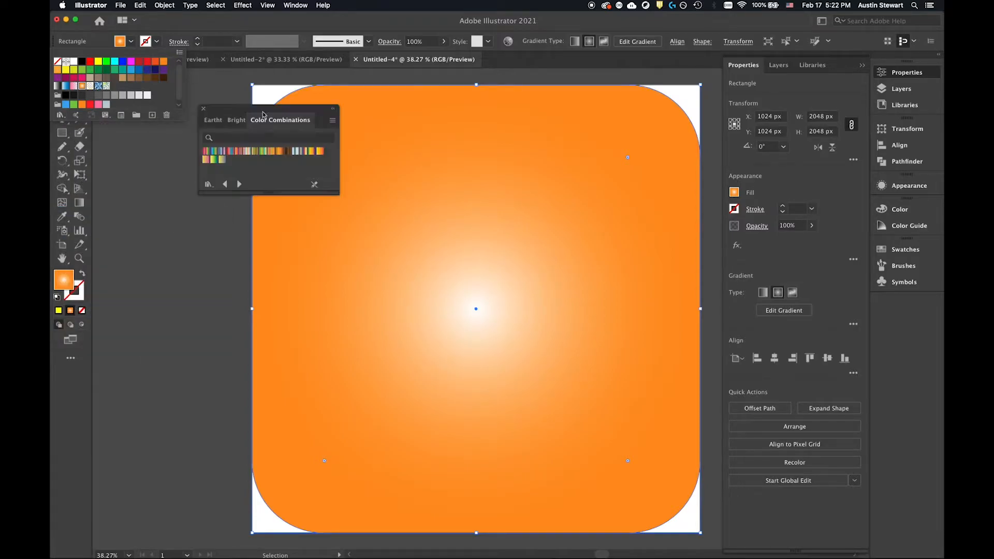
pyautogui.click(258, 112)
pyautogui.moveTo(284, 110); pyautogui.dragTo(397, 120)
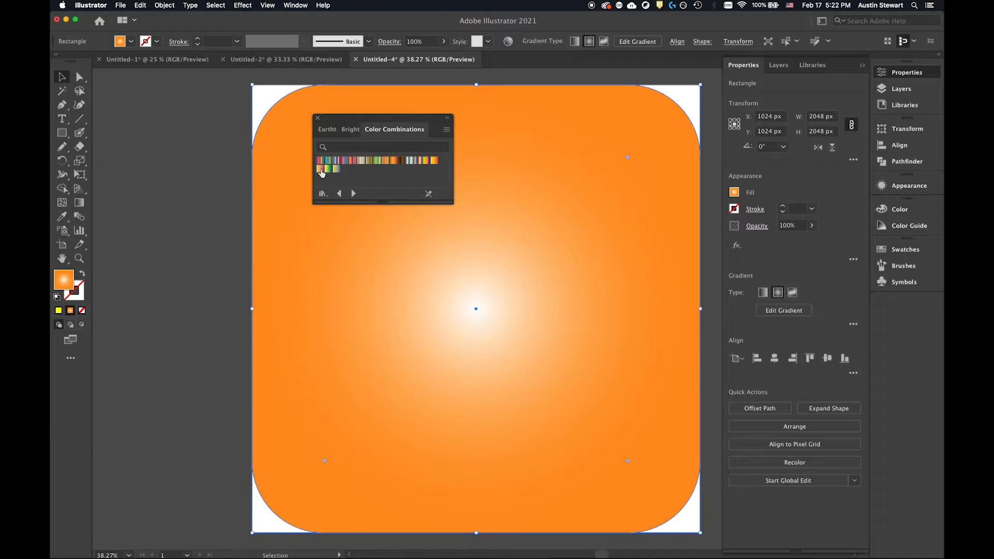
# Try several Color Combinations gradients on the rounded square, including the red-teal, yellow-blue-red and teal-silver swatches.
pyautogui.click(345, 160)
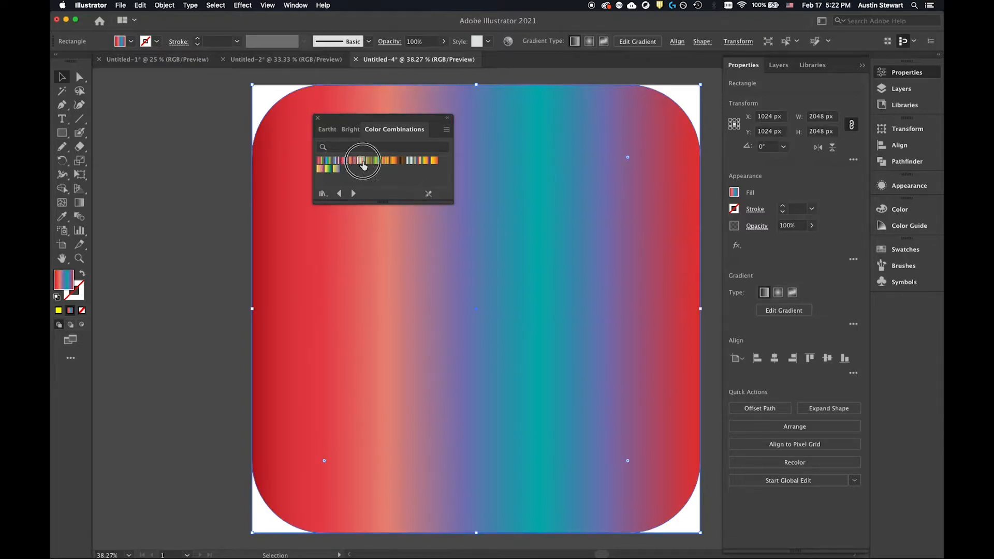
pyautogui.click(362, 161)
pyautogui.click(378, 160)
pyautogui.click(392, 162)
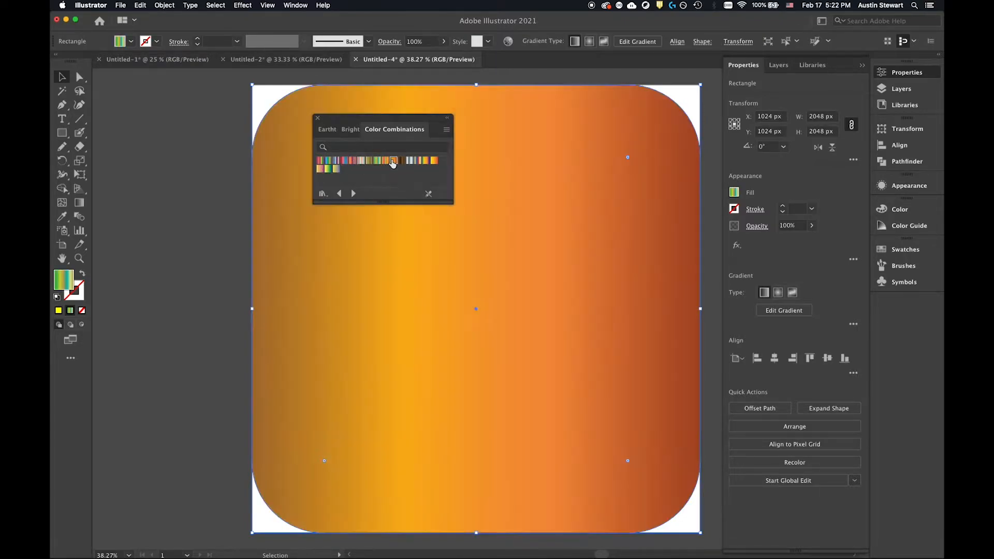
pyautogui.click(417, 161)
pyautogui.click(419, 161)
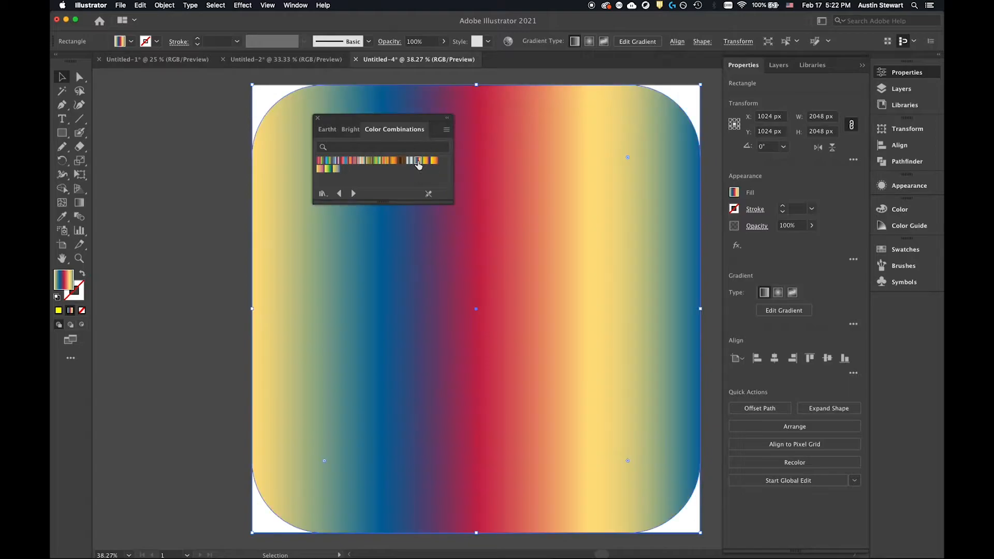
pyautogui.click(338, 161)
pyautogui.click(345, 161)
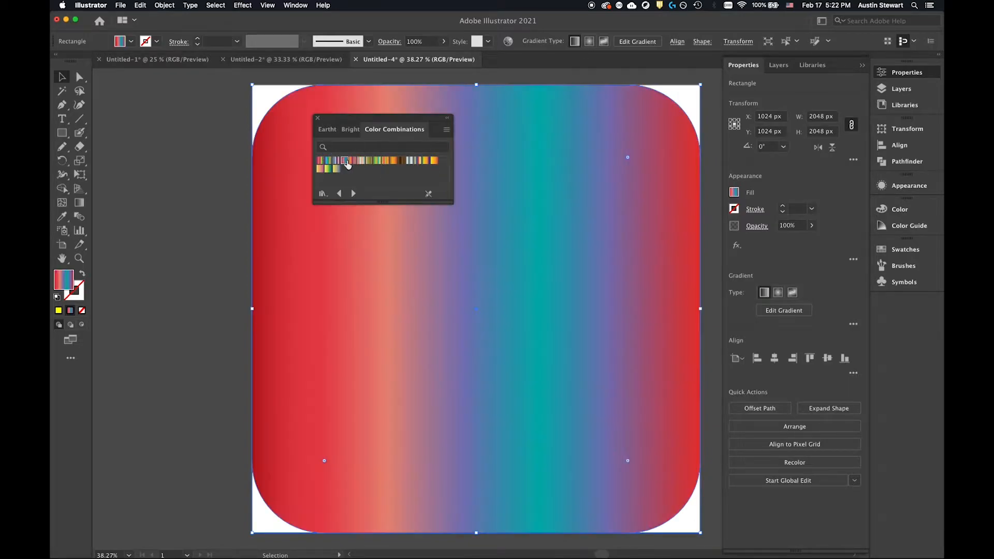
pyautogui.moveTo(367, 117); pyautogui.dragTo(201, 100)
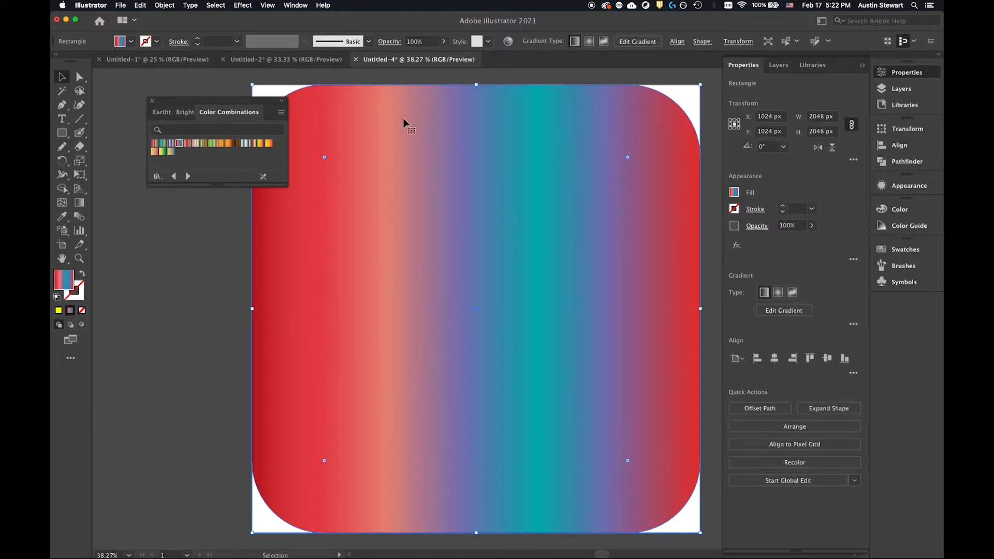
pyautogui.click(256, 147)
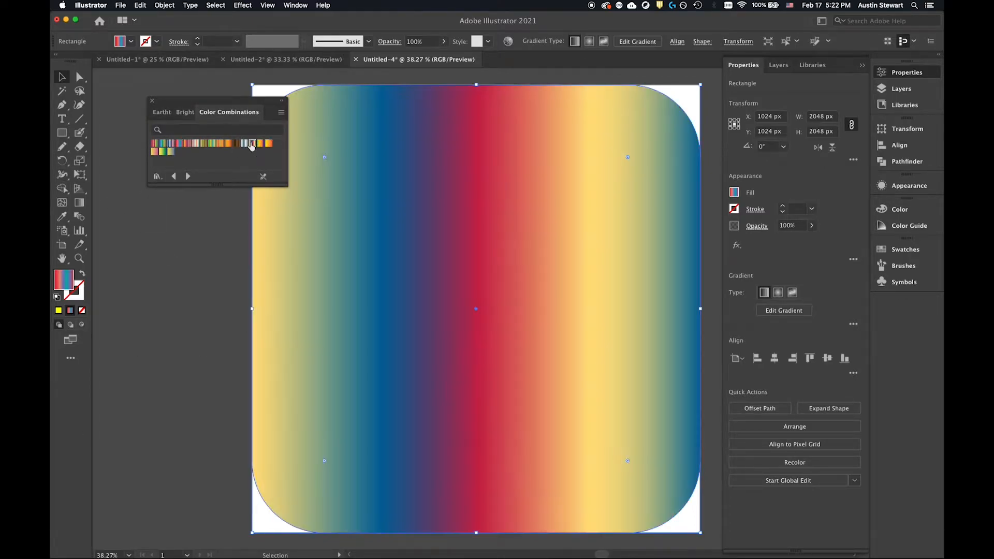
pyautogui.click(243, 148)
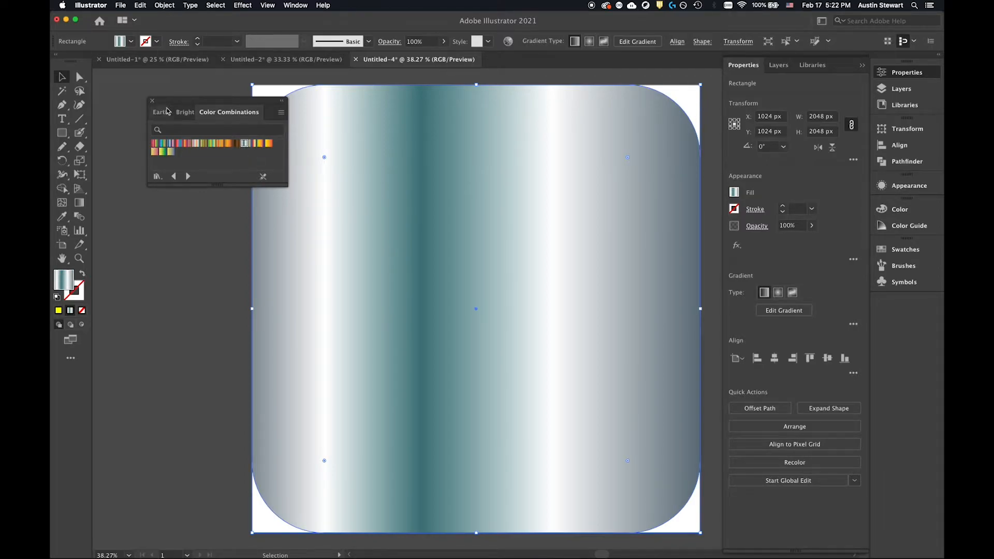
# Close the gradient library and refill the rounded square with the orange radial gradient swatch.
pyautogui.click(152, 100)
pyautogui.click(131, 42)
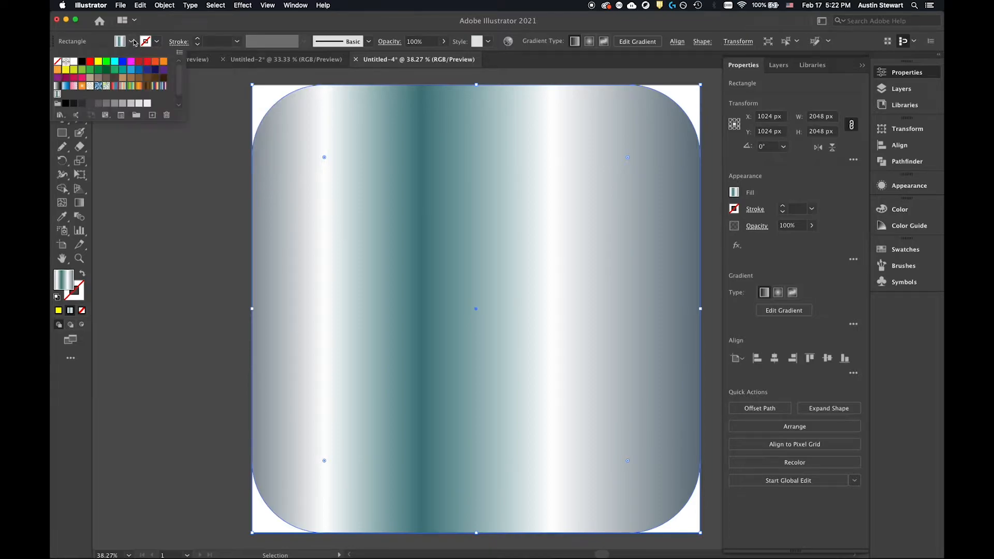
pyautogui.click(81, 87)
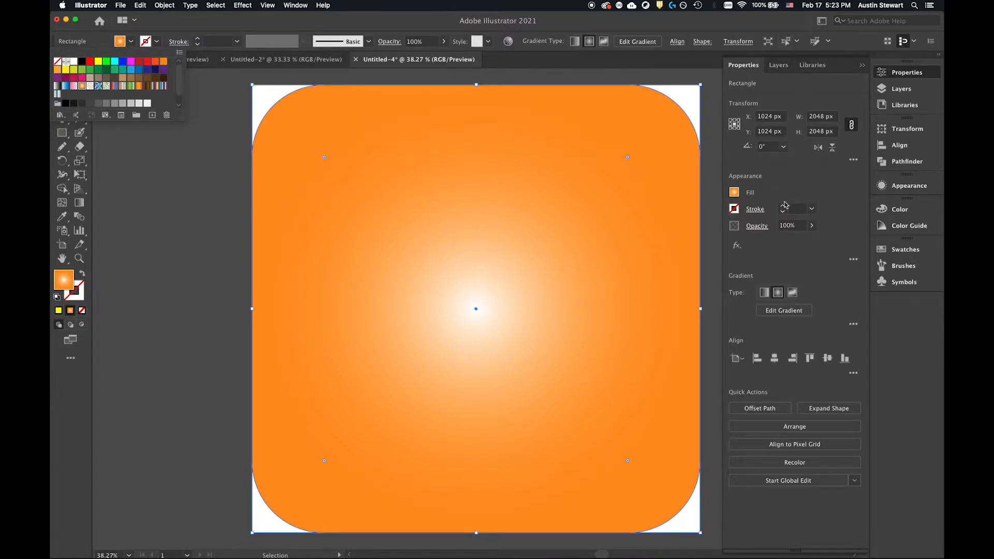
# Try the linear and freeform gradient types on the rounded square, including freeform drawing with lines.
pyautogui.click(764, 292)
pyautogui.click(765, 292)
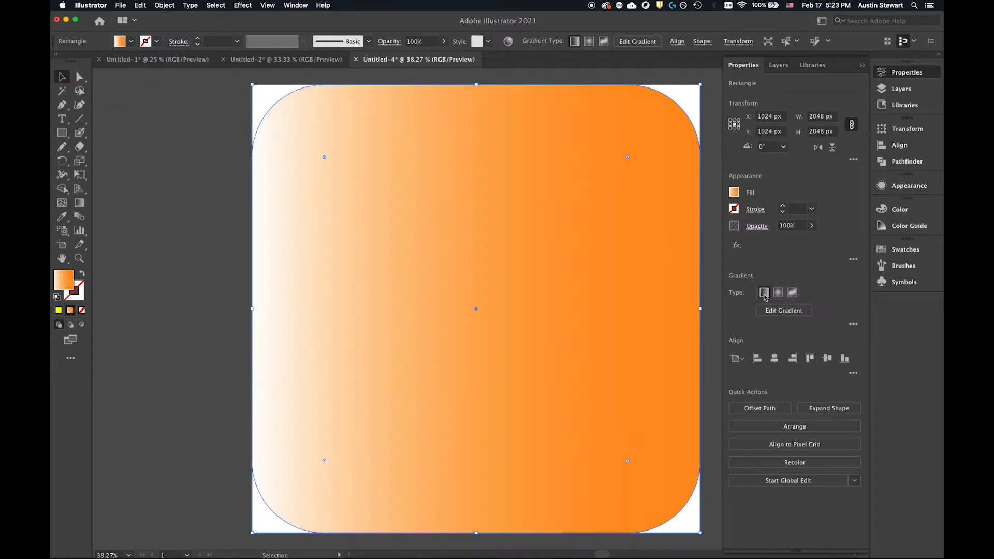
pyautogui.click(792, 293)
pyautogui.click(778, 293)
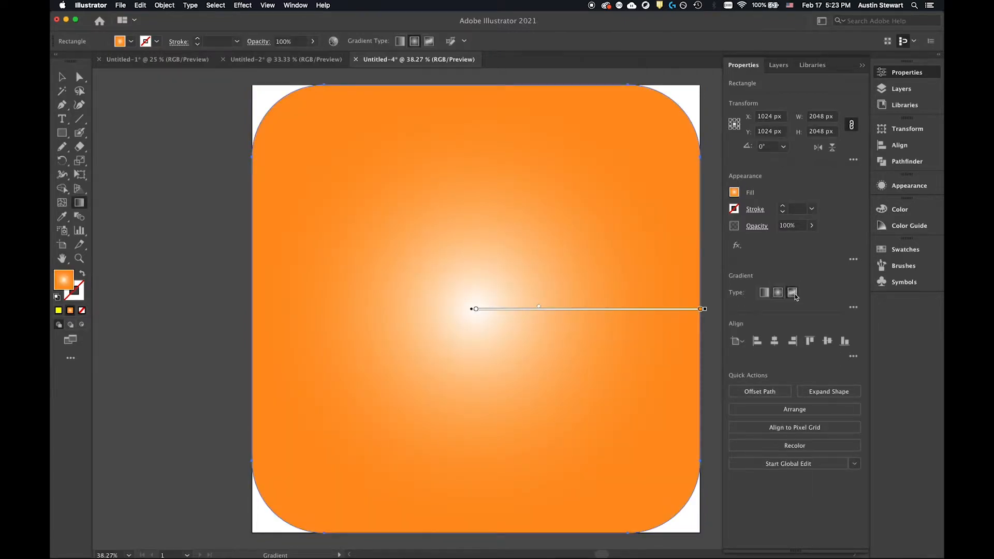
pyautogui.click(793, 293)
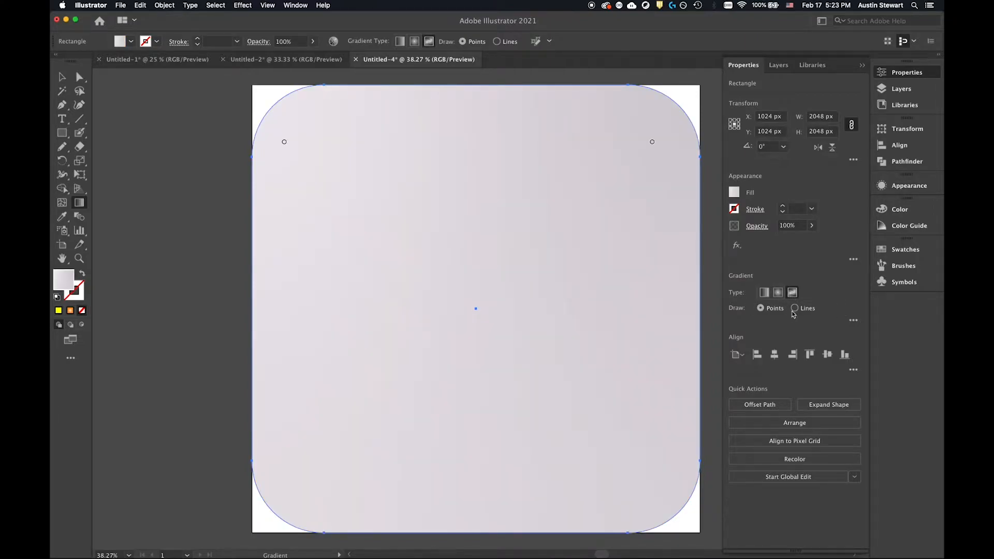
pyautogui.click(795, 308)
# Set the rounded square's gradient back to the radial type.
pyautogui.click(777, 294)
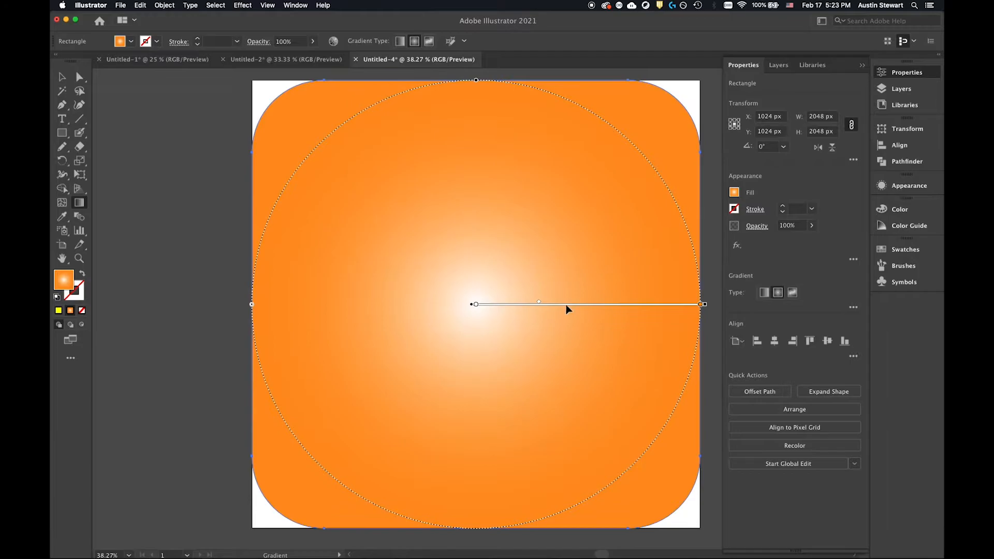
pyautogui.scroll(2, 566, 304)
pyautogui.scroll(-1, 566, 304)
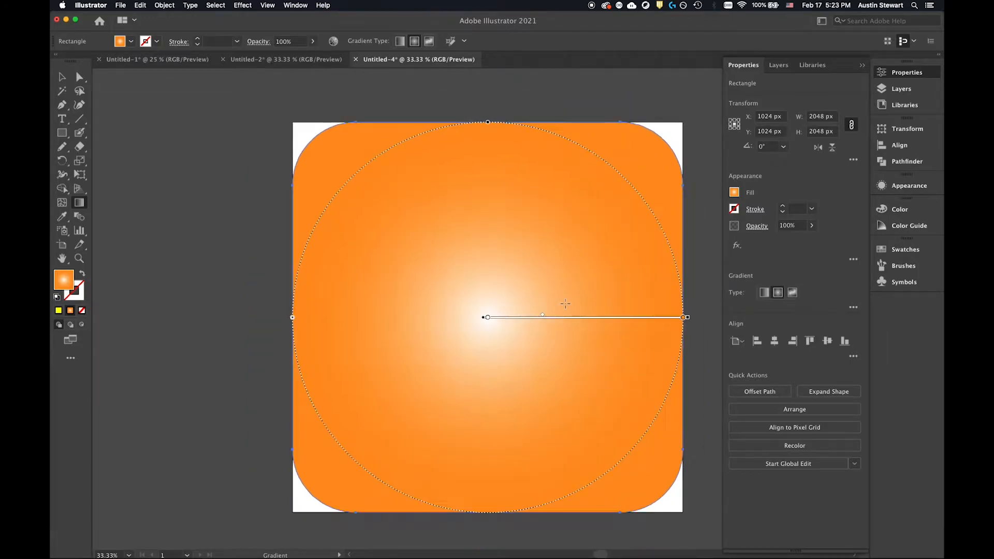
pyautogui.scroll(-1, 567, 303)
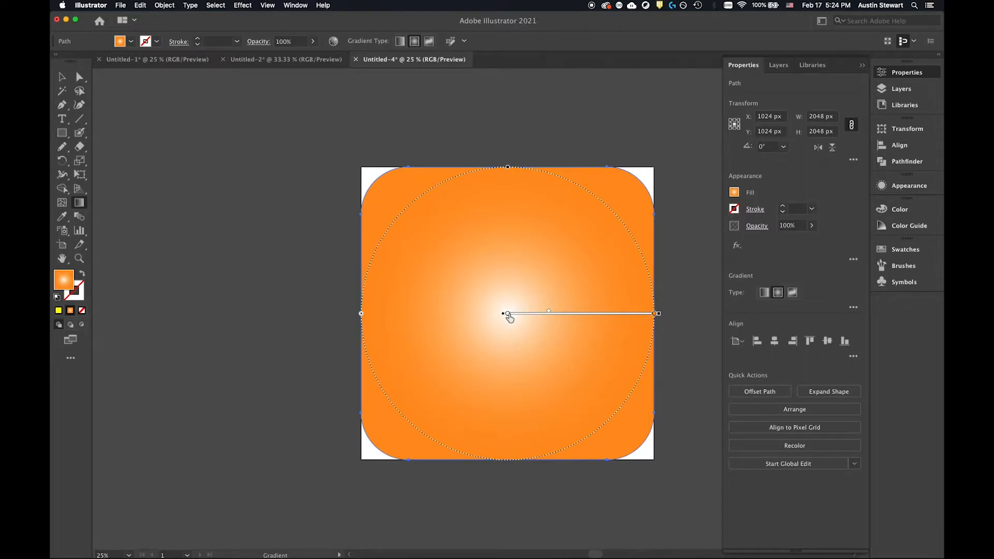
# Move the radial gradient's midpoint slightly closer to the center and change the outer color stop to dark blue.
pyautogui.click(507, 314)
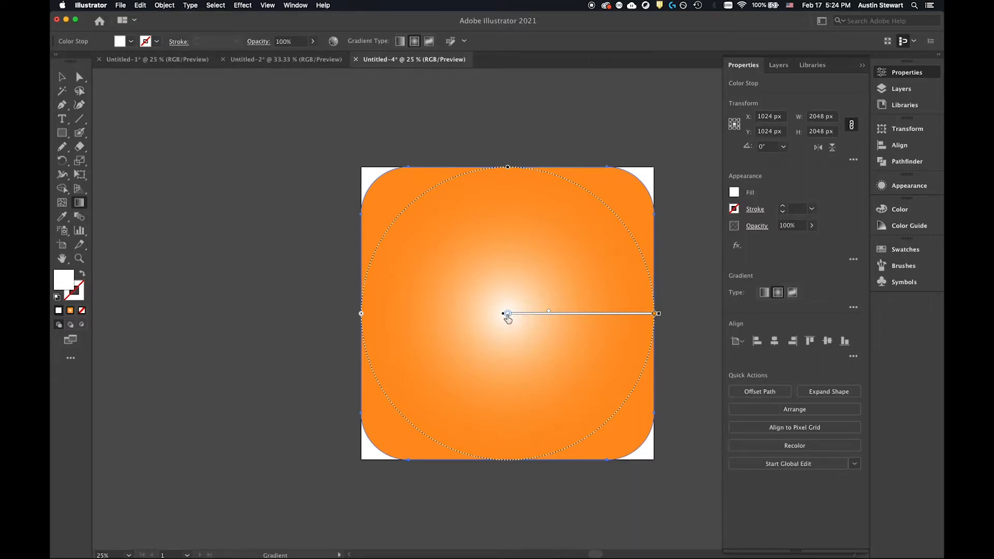
pyautogui.click(654, 313)
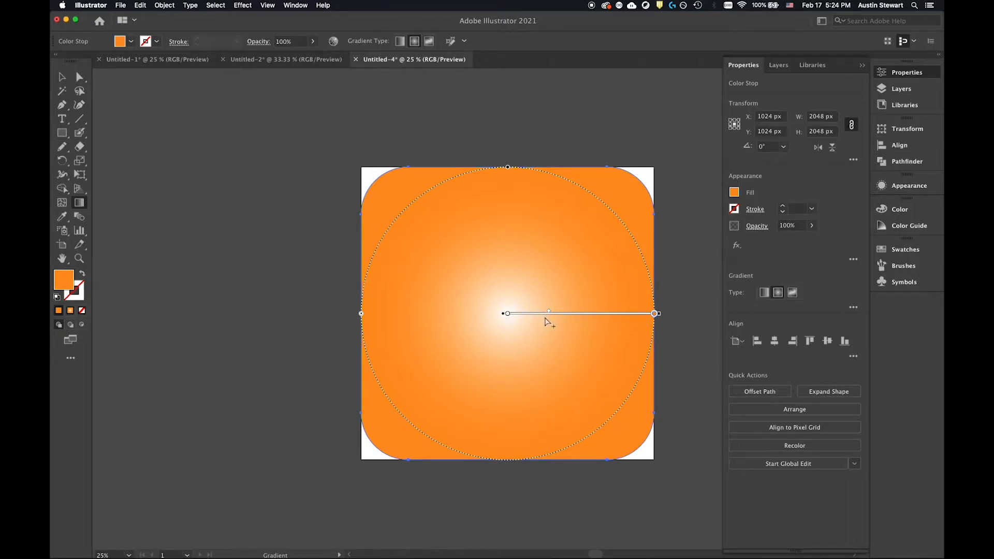
pyautogui.click(549, 311)
pyautogui.moveTo(548, 314)
pyautogui.mouseDown()
pyautogui.moveTo(575, 313)
pyautogui.moveTo(511, 311)
pyautogui.moveTo(625, 311)
pyautogui.moveTo(535, 310)
pyautogui.moveTo(602, 324)
pyautogui.moveTo(611, 319)
pyautogui.moveTo(591, 317)
pyautogui.moveTo(655, 316)
pyautogui.moveTo(505, 316)
pyautogui.moveTo(553, 313)
pyautogui.moveTo(521, 311)
pyautogui.moveTo(543, 313)
pyautogui.mouseUp()
pyautogui.click(131, 43)
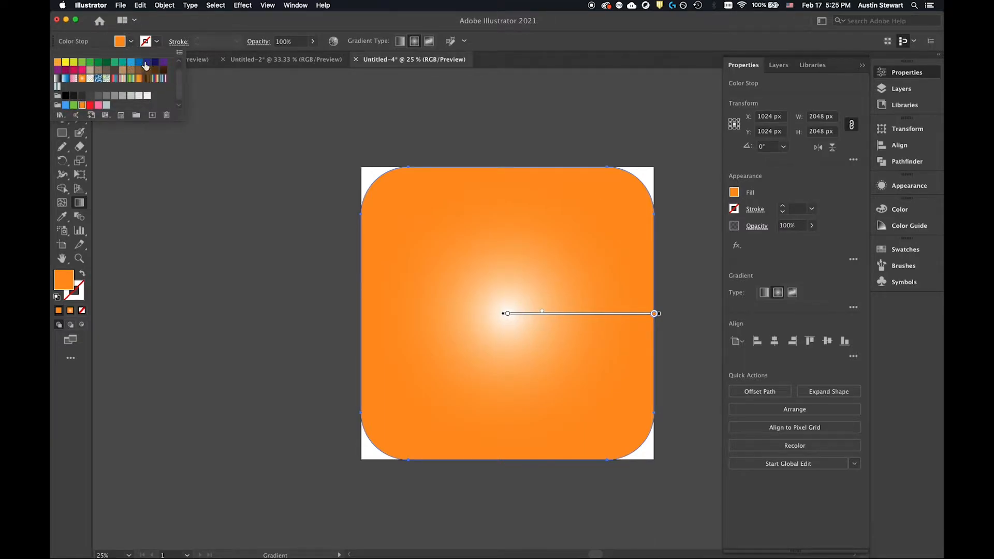
pyautogui.click(147, 62)
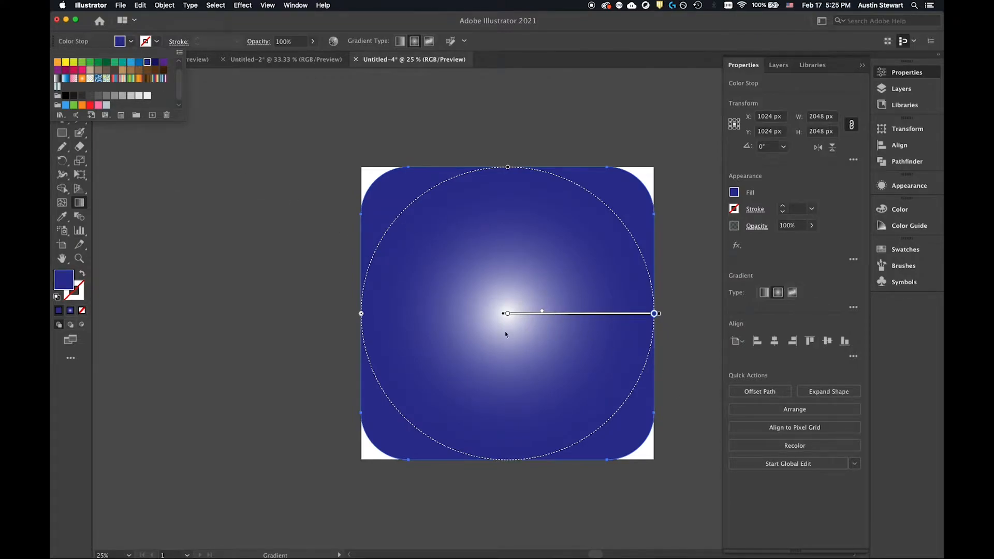
# Change the radial gradient's center color stop to yellow.
pyautogui.click(508, 315)
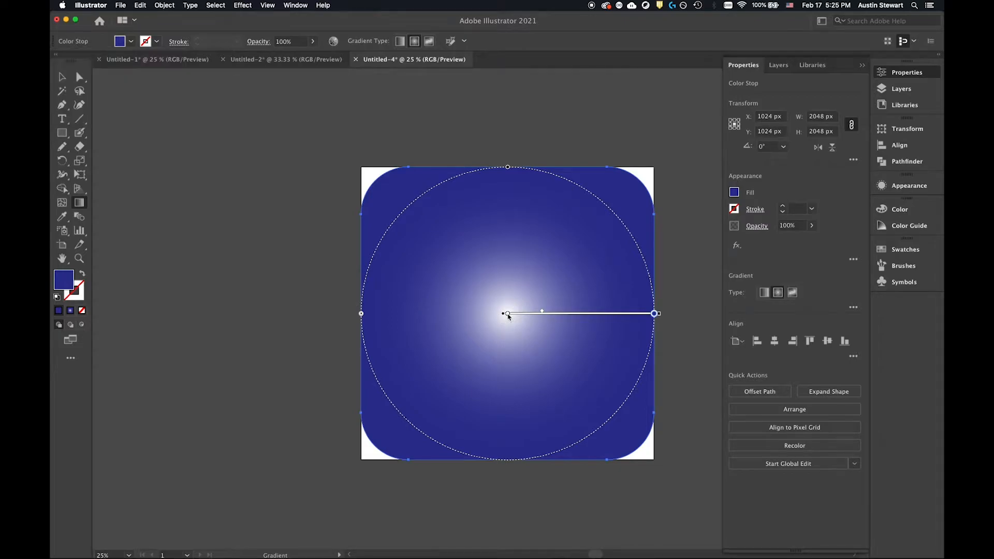
pyautogui.click(507, 314)
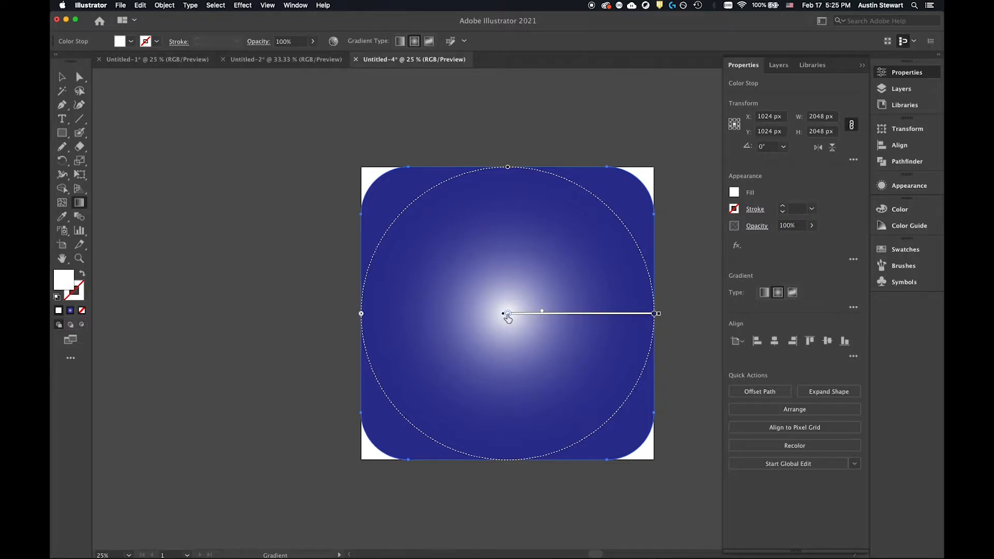
pyautogui.click(131, 42)
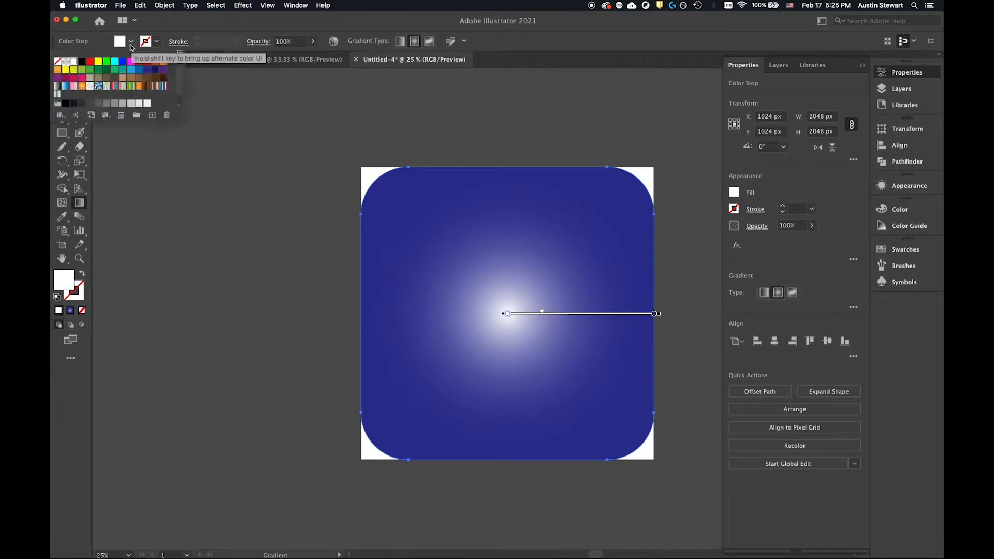
pyautogui.click(98, 62)
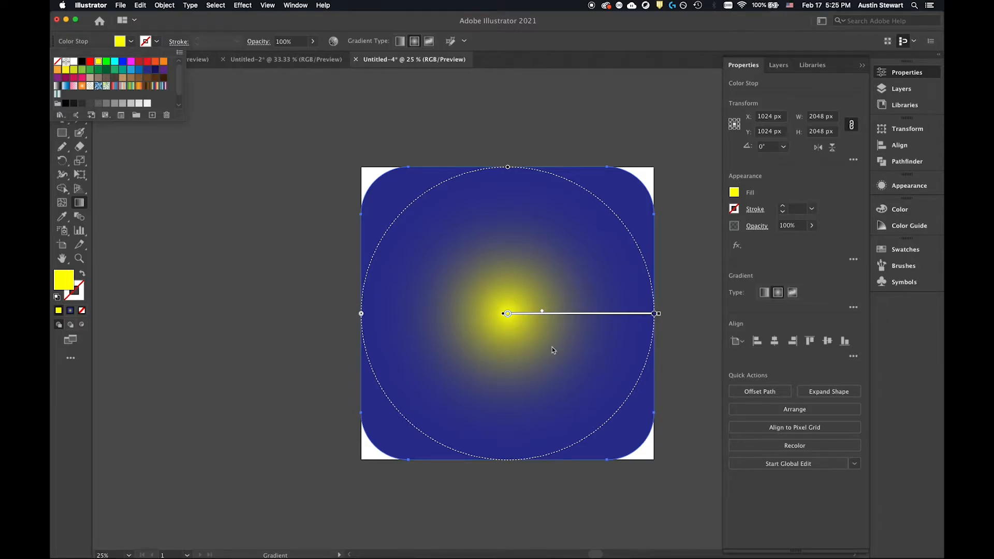
# Check the Instagram icon reference in Safari, and add a crimson color stop midway along the rounded square's radial gradient.
pyautogui.press('super+Tab')
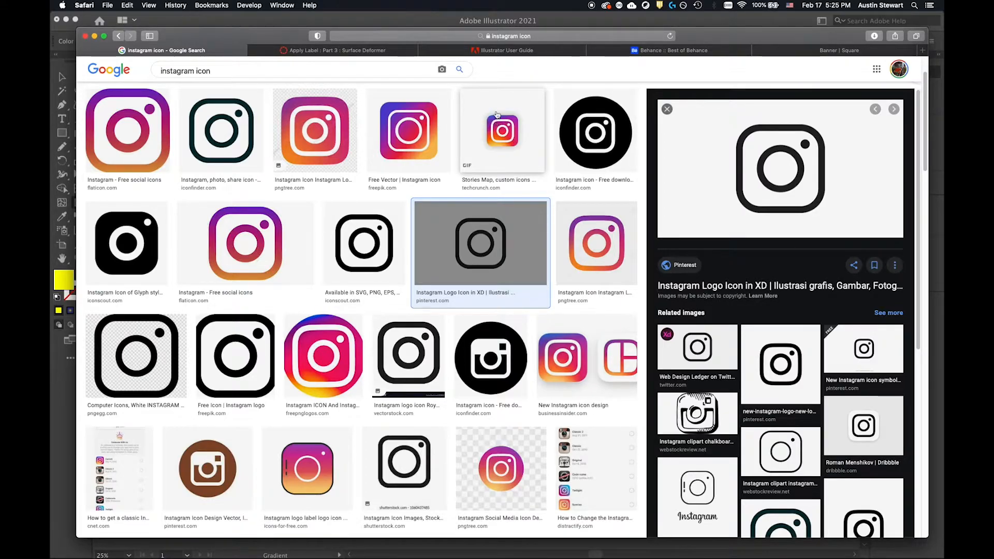
pyautogui.press('super+Tab')
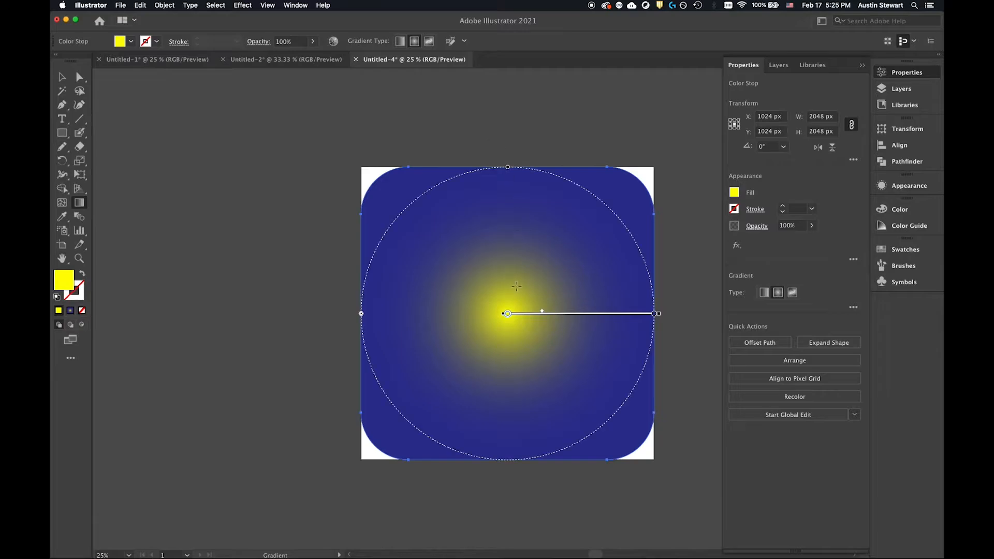
pyautogui.moveTo(572, 346)
pyautogui.click(586, 317)
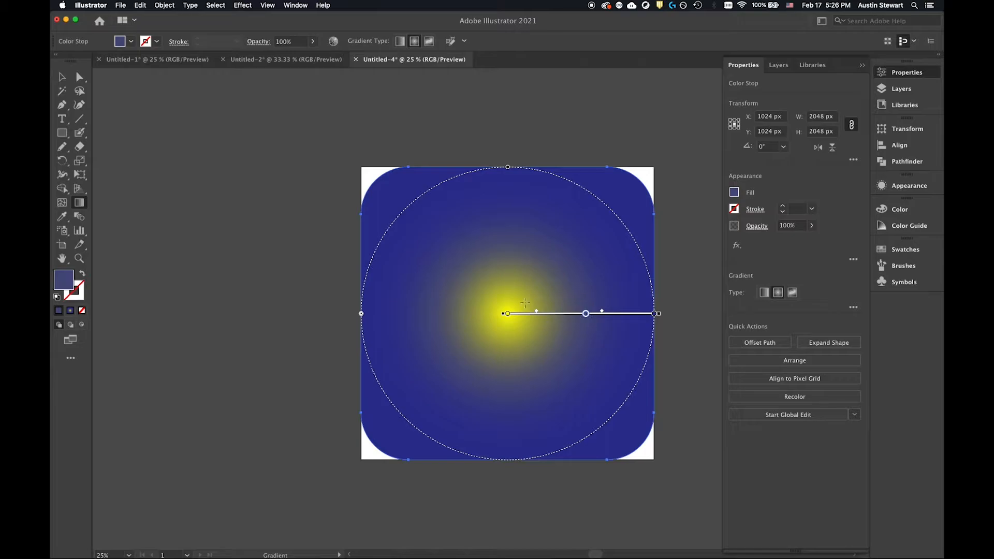
pyautogui.click(585, 314)
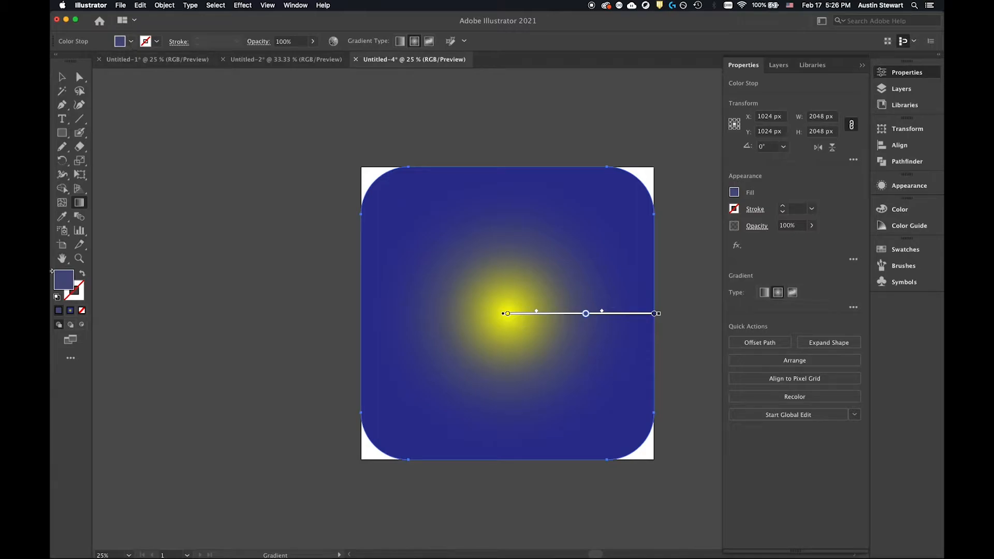
pyautogui.click(132, 42)
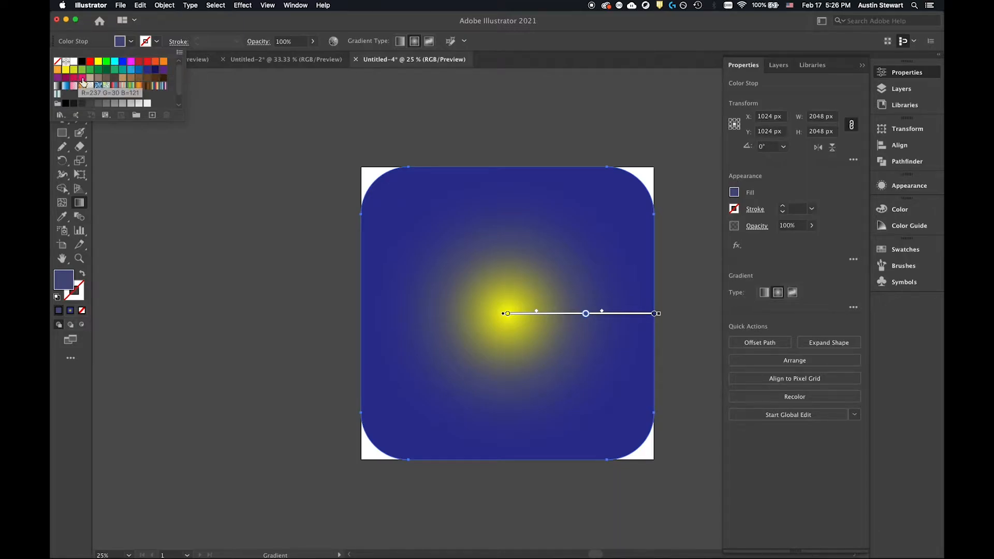
pyautogui.click(83, 79)
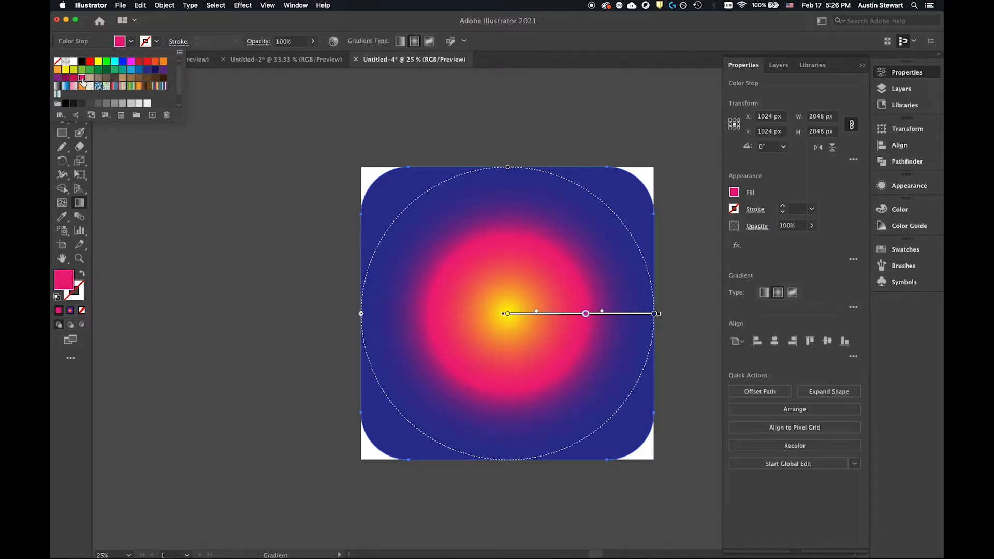
pyautogui.click(73, 79)
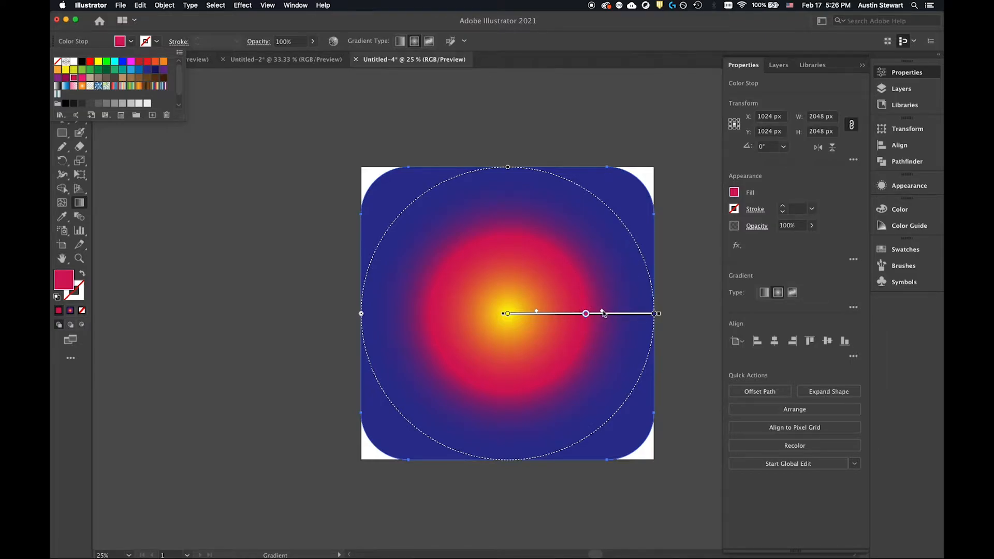
# Shift the crimson color stop and both gradient midpoints outward to widen the yellow and crimson areas.
pyautogui.click(603, 313)
pyautogui.moveTo(603, 313); pyautogui.dragTo(626, 311)
pyautogui.moveTo(537, 314); pyautogui.dragTo(593, 318)
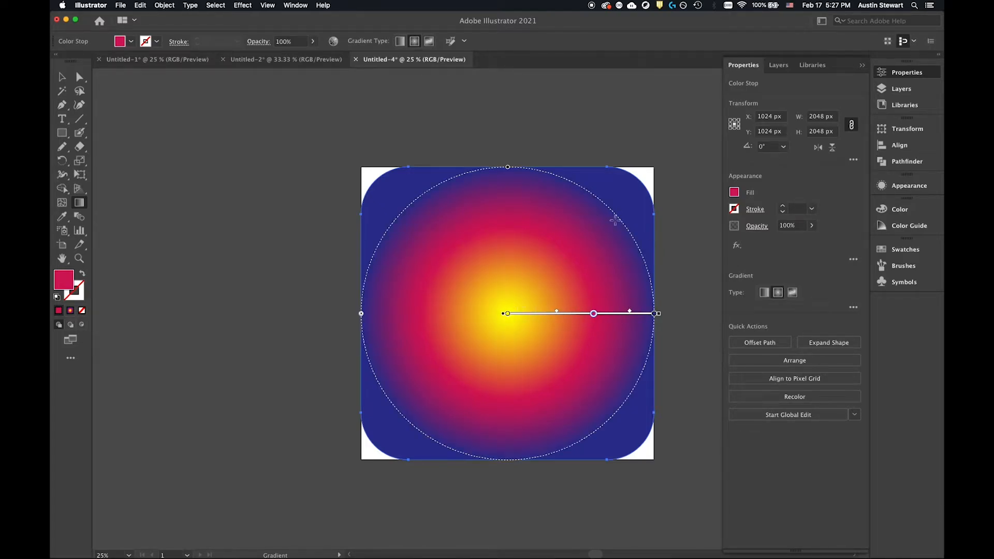
# Compare with the Instagram reference in Safari and move the radial gradient's center to the lower left of the rounded square.
pyautogui.press('v')
pyautogui.press('super+Tab')
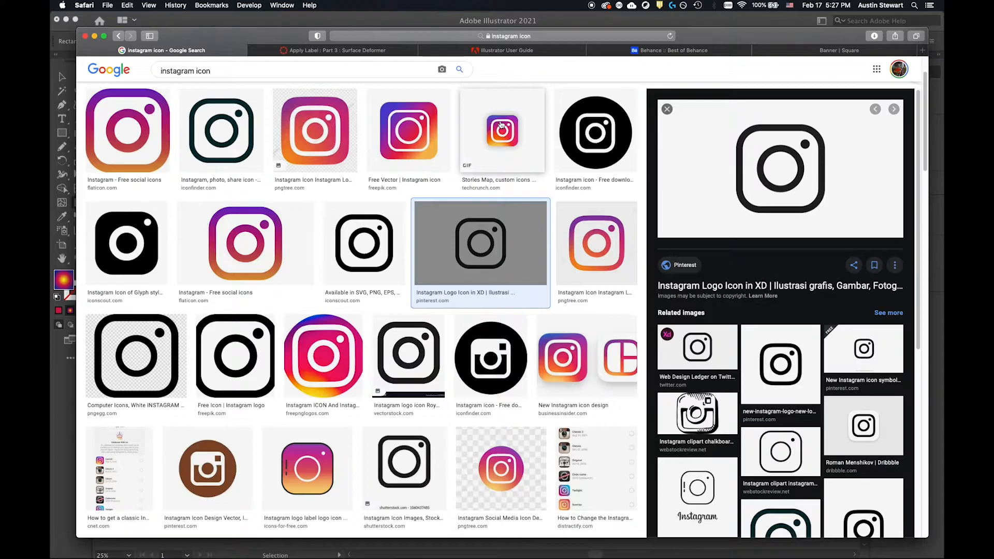
pyautogui.press('super+Tab')
pyautogui.press('g')
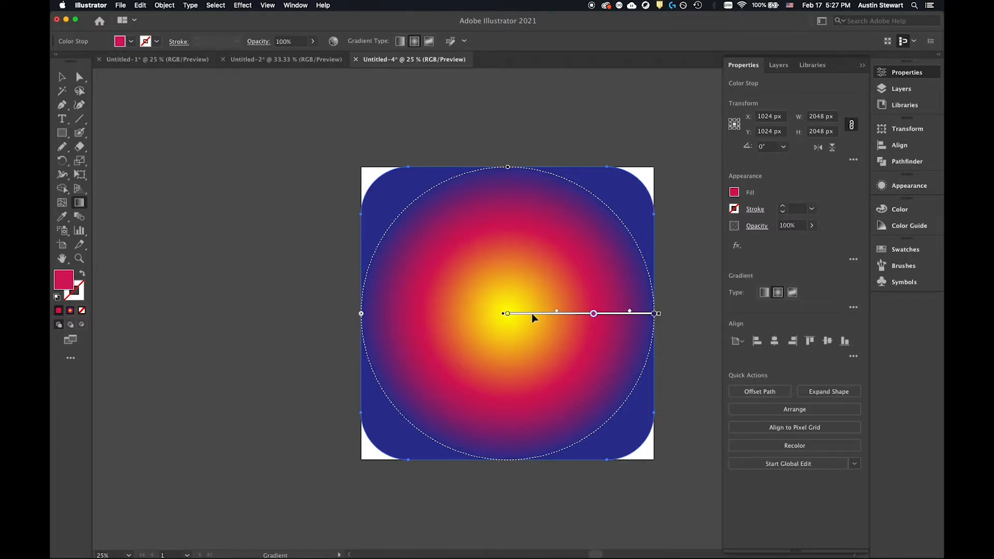
pyautogui.moveTo(532, 313)
pyautogui.mouseDown()
pyautogui.moveTo(475, 360)
pyautogui.moveTo(475, 412)
pyautogui.moveTo(593, 433)
pyautogui.moveTo(608, 321)
pyautogui.moveTo(526, 236)
pyautogui.moveTo(443, 333)
pyautogui.moveTo(500, 403)
pyautogui.moveTo(542, 284)
pyautogui.moveTo(475, 240)
pyautogui.moveTo(422, 399)
pyautogui.moveTo(467, 423)
pyautogui.moveTo(479, 419)
pyautogui.mouseUp()
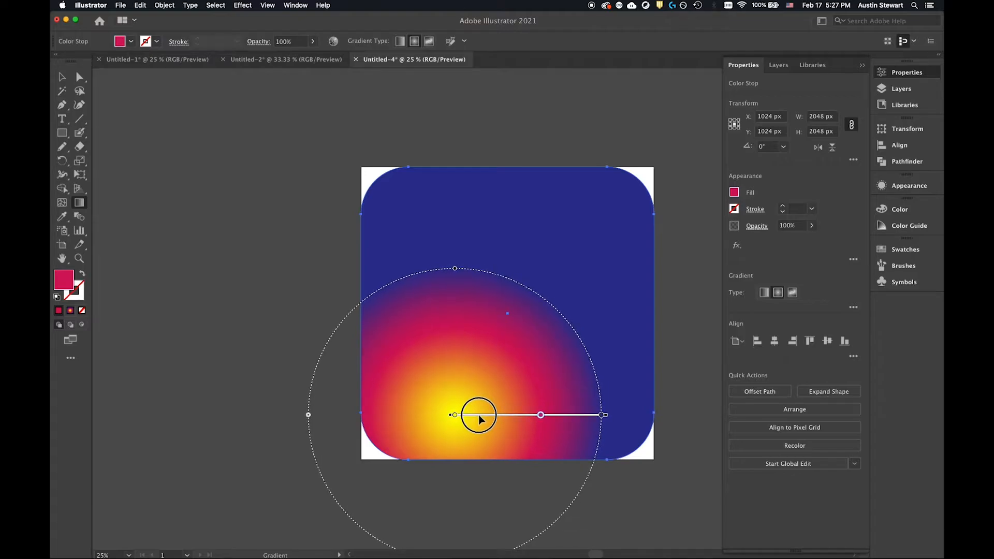
# Move the radial gradient closer to the rounded square's lower-left corner and nudge its inner midpoint slightly outward.
pyautogui.press('v')
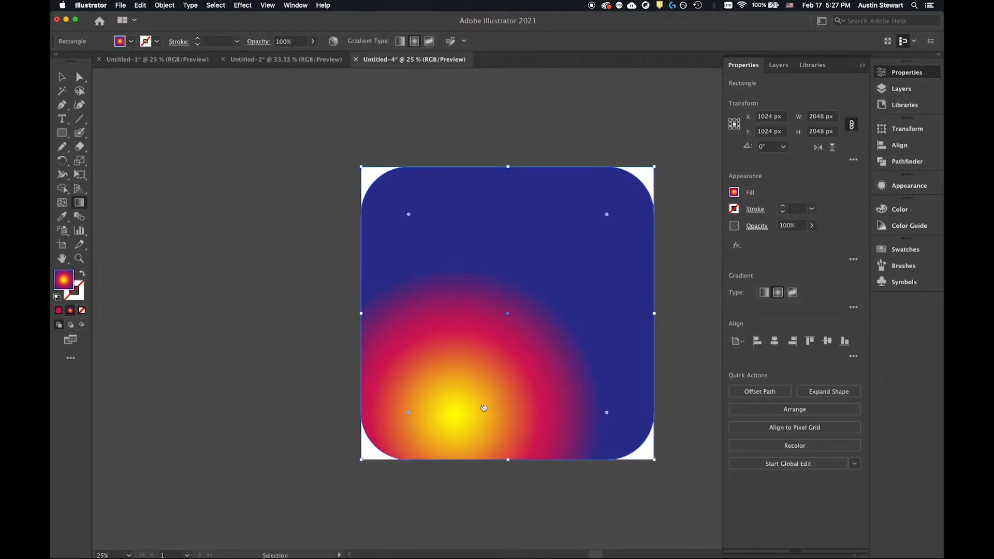
pyautogui.press('super+Tab')
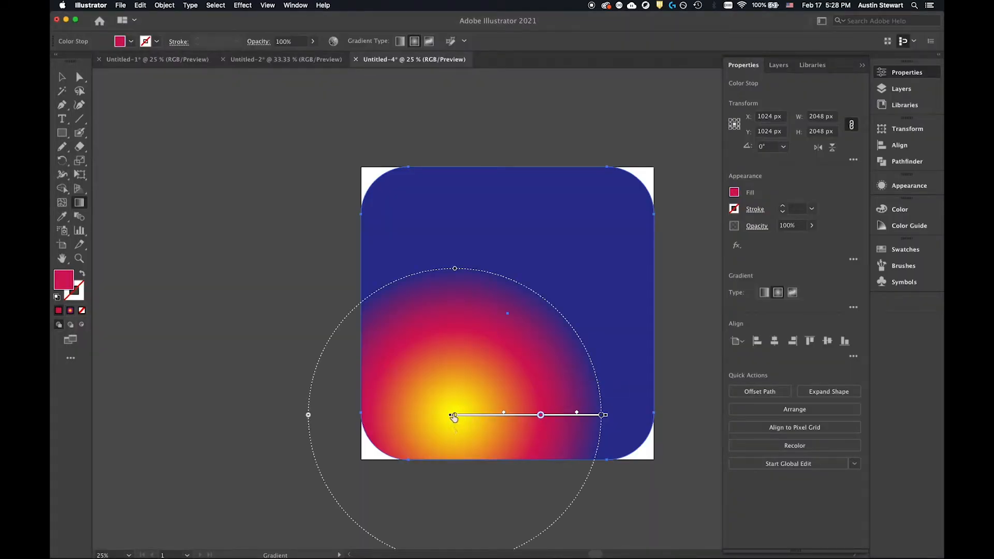
pyautogui.moveTo(462, 414); pyautogui.dragTo(447, 442)
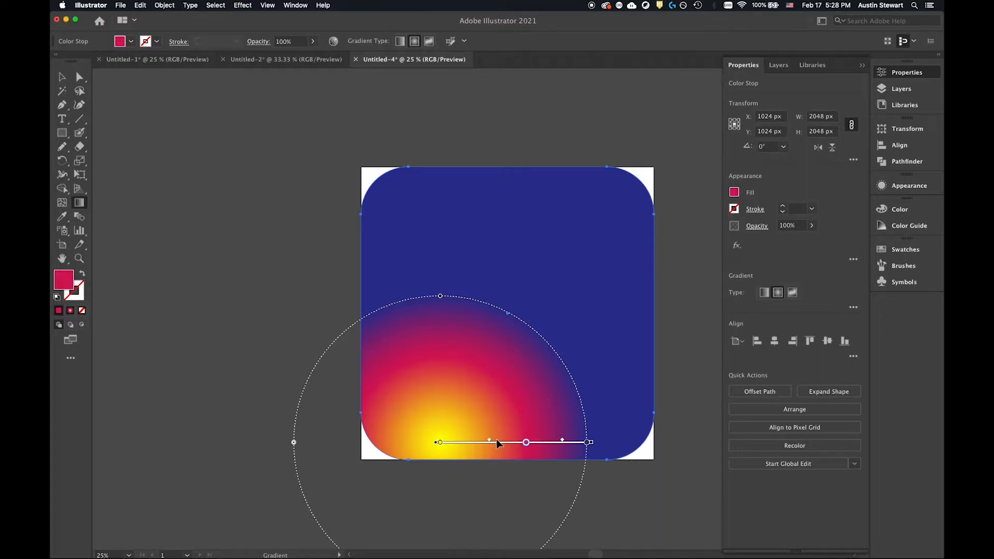
pyautogui.moveTo(489, 443); pyautogui.dragTo(491, 440)
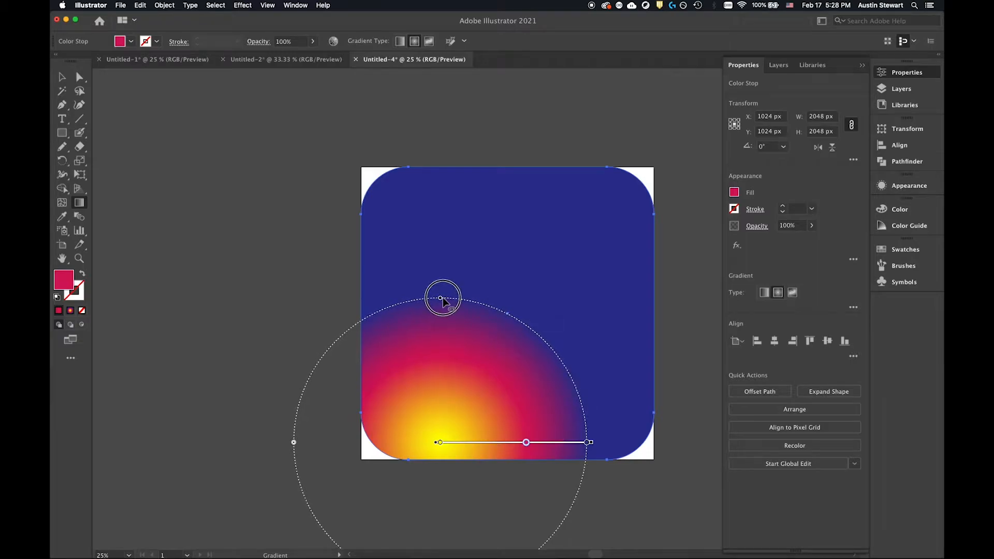
# Enlarge the radial gradient to about twice its radius, move the inner midpoint inward and lower the center to the square's bottom edge.
pyautogui.moveTo(441, 295)
pyautogui.mouseDown()
pyautogui.moveTo(444, 197)
pyautogui.moveTo(464, 157)
pyautogui.moveTo(448, 368)
pyautogui.moveTo(443, 211)
pyautogui.moveTo(457, 126)
pyautogui.moveTo(458, 229)
pyautogui.moveTo(437, 368)
pyautogui.moveTo(426, 226)
pyautogui.moveTo(438, 303)
pyautogui.mouseUp()
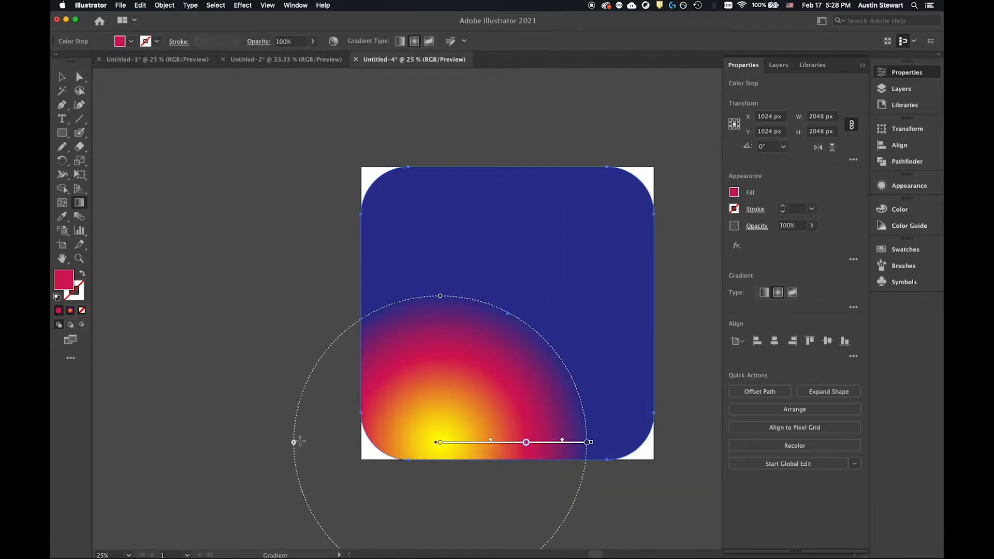
pyautogui.moveTo(293, 443); pyautogui.dragTo(151, 461)
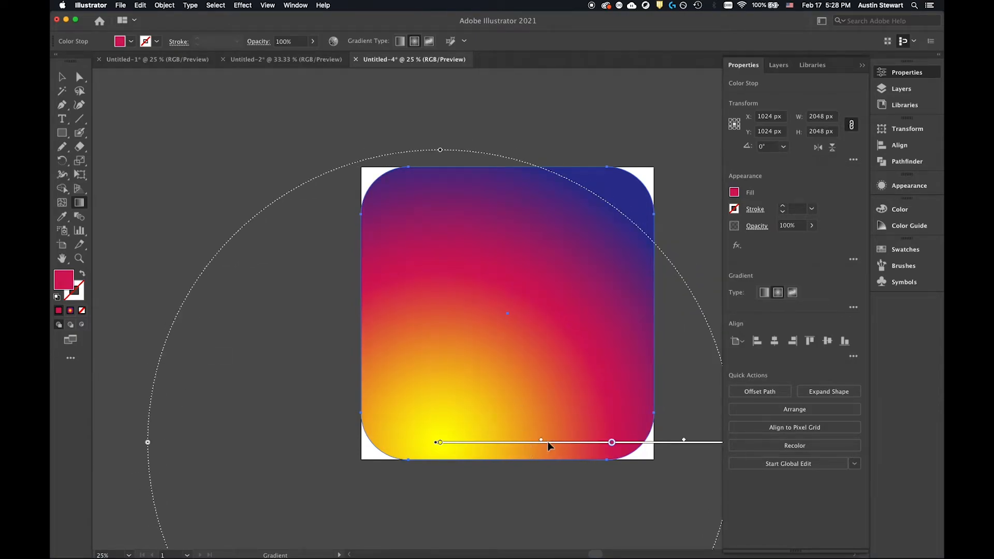
pyautogui.moveTo(540, 444); pyautogui.dragTo(527, 443)
pyautogui.moveTo(446, 443); pyautogui.dragTo(451, 463)
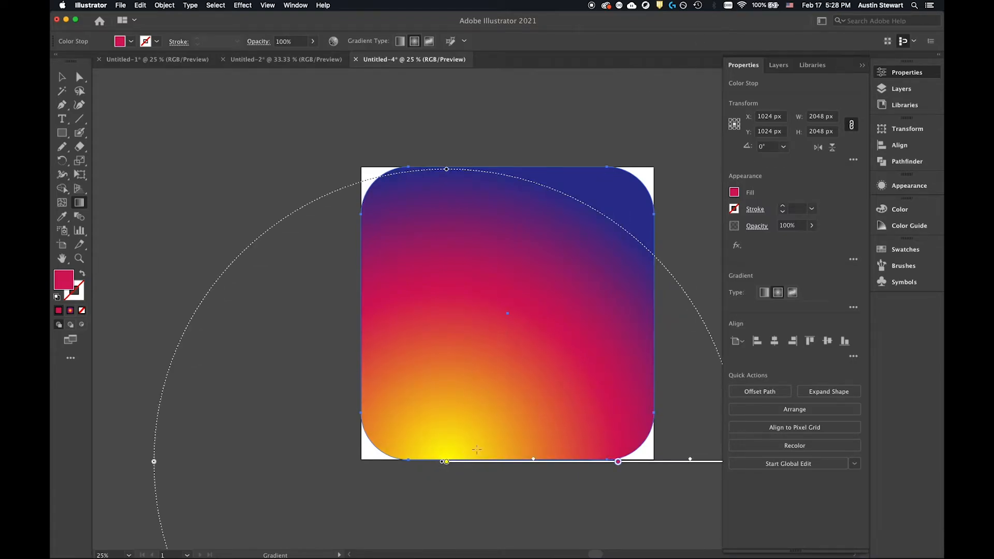
# Check the Instagram reference in Safari again and shift the radial gradient's center slightly up and to the right.
pyautogui.press('v')
pyautogui.press('super+Tab')
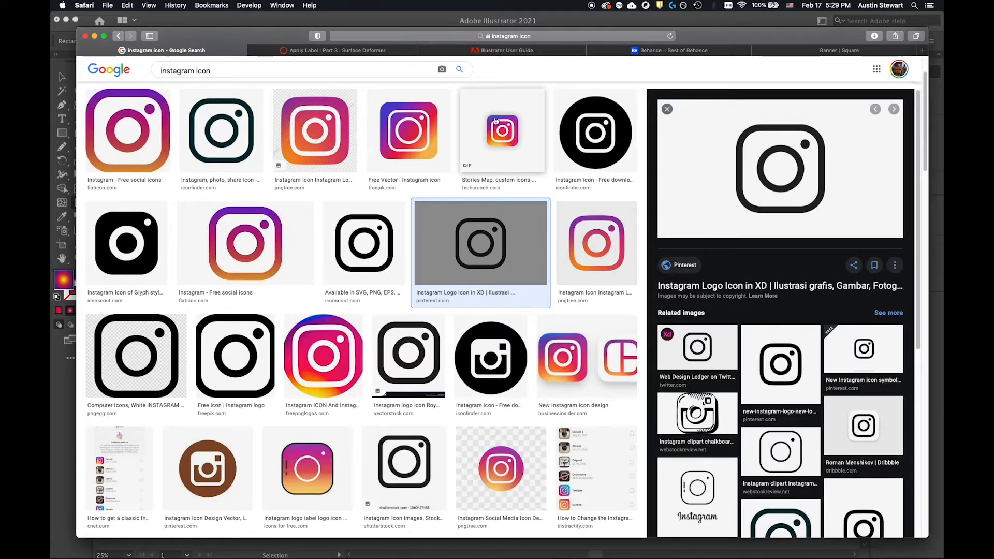
pyautogui.press('super+Tab')
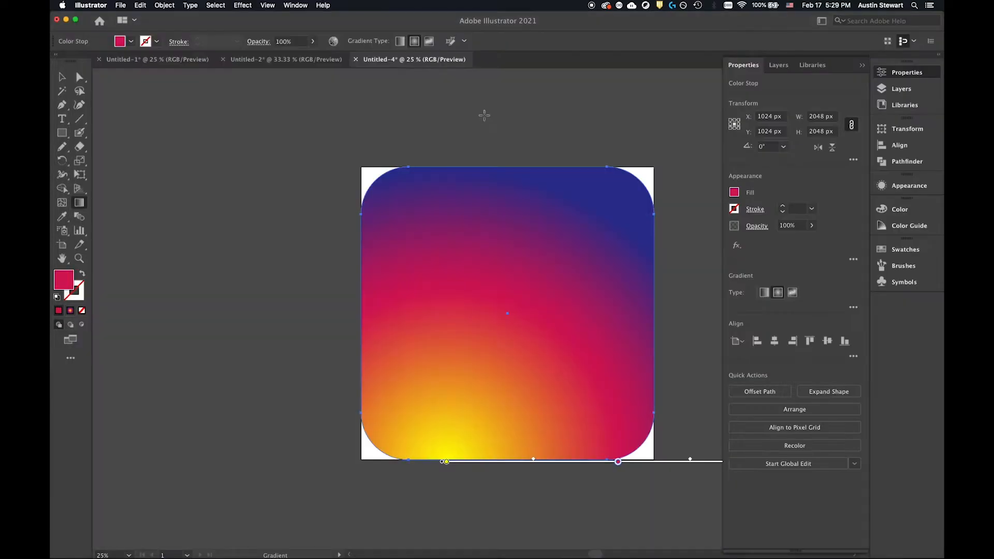
pyautogui.click(445, 462)
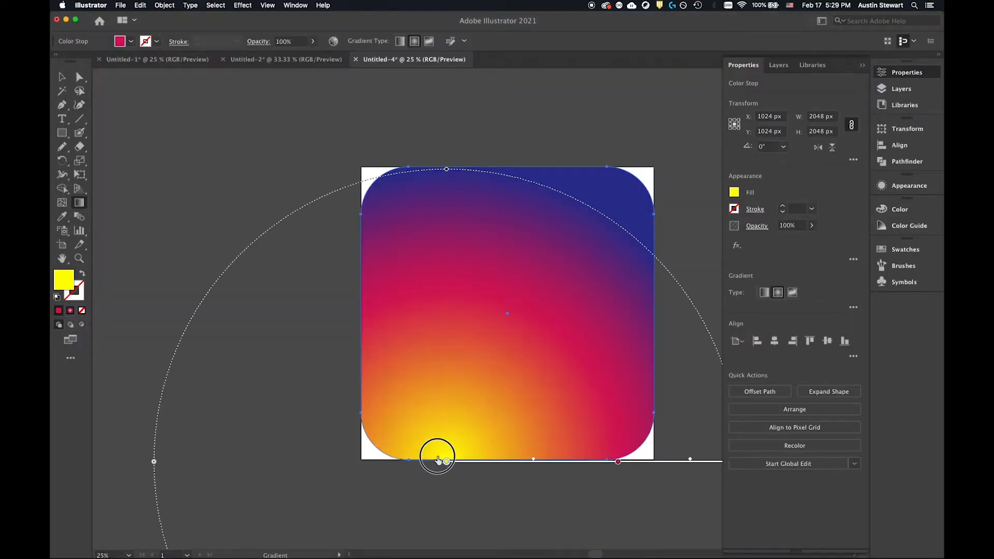
pyautogui.moveTo(459, 463); pyautogui.dragTo(471, 456)
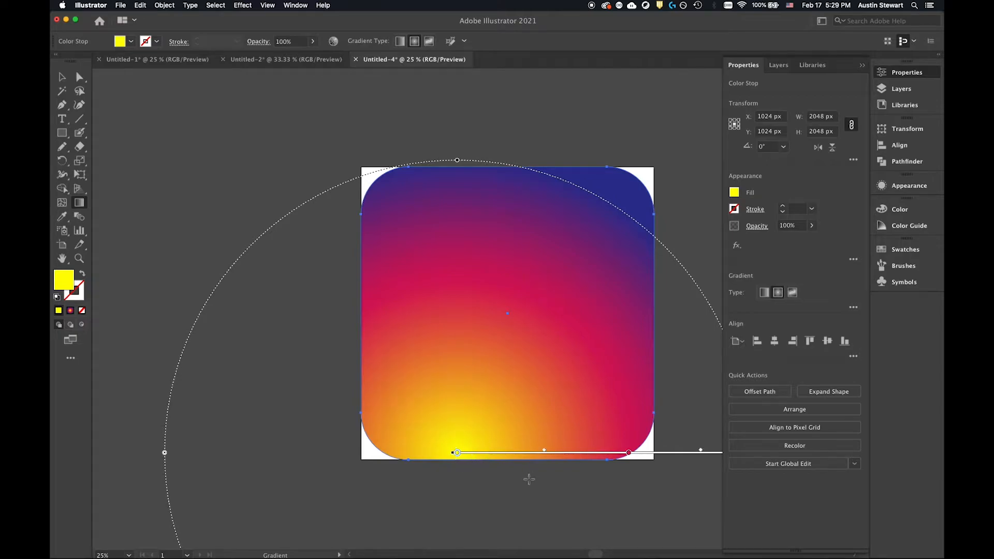
# Enlarge the radial gradient's radius slightly and nudge its outer midpoint outward.
pyautogui.scroll(-2, 538, 469)
pyautogui.scroll(-1, 543, 459)
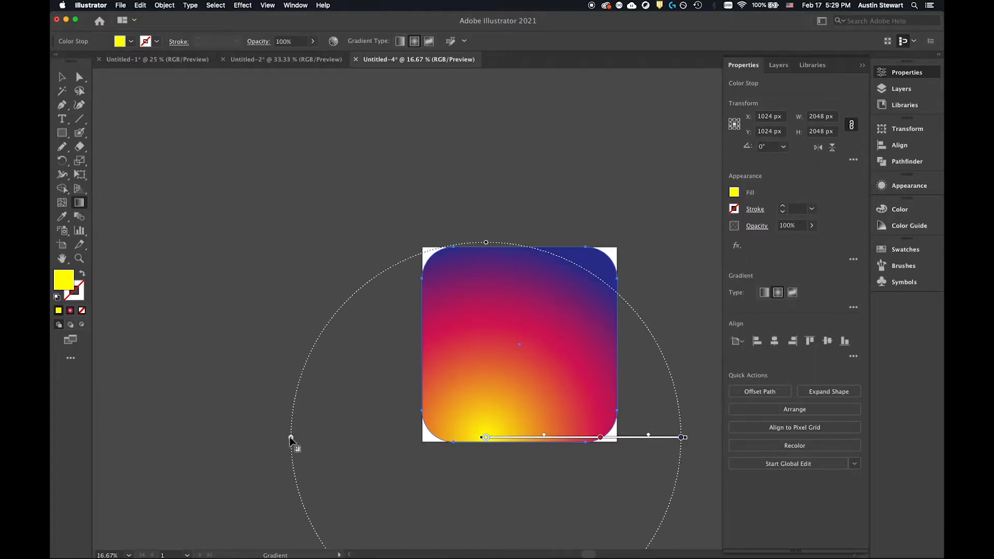
pyautogui.moveTo(290, 437)
pyautogui.mouseDown()
pyautogui.moveTo(268, 443)
pyautogui.moveTo(278, 440)
pyautogui.mouseUp()
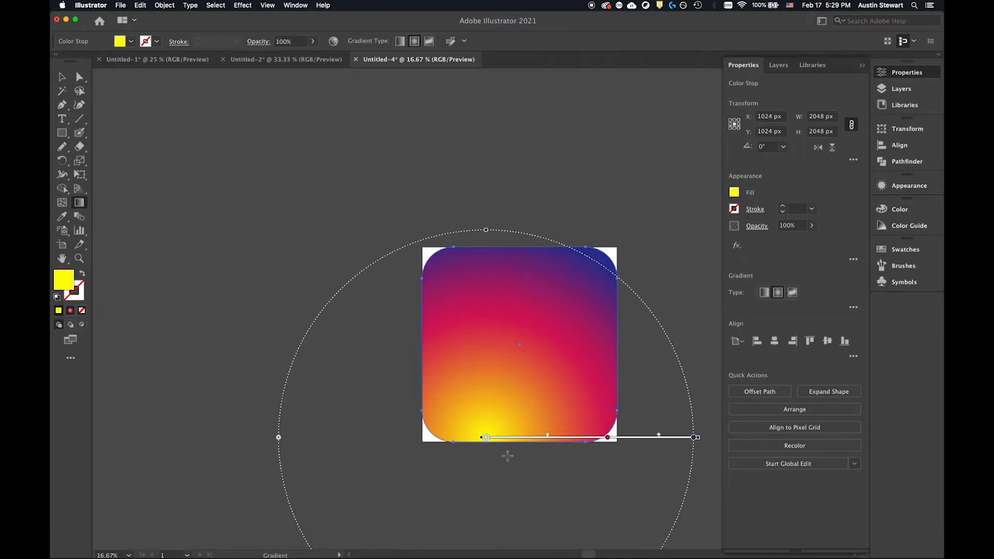
pyautogui.moveTo(656, 435); pyautogui.dragTo(659, 435)
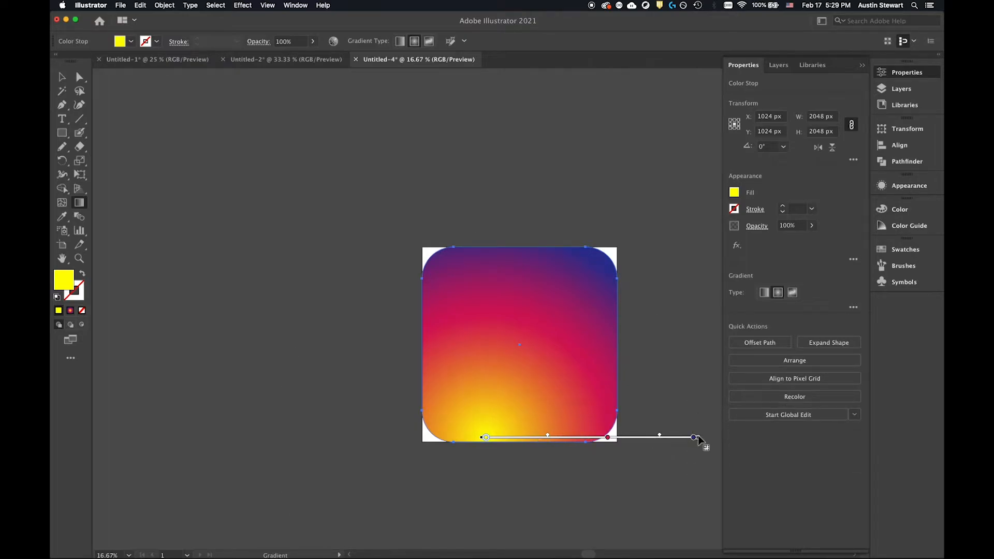
# Rotate the radial gradient and adjust its length so that it ends near the rounded square's upper-right corner.
pyautogui.moveTo(697, 438); pyautogui.dragTo(698, 426)
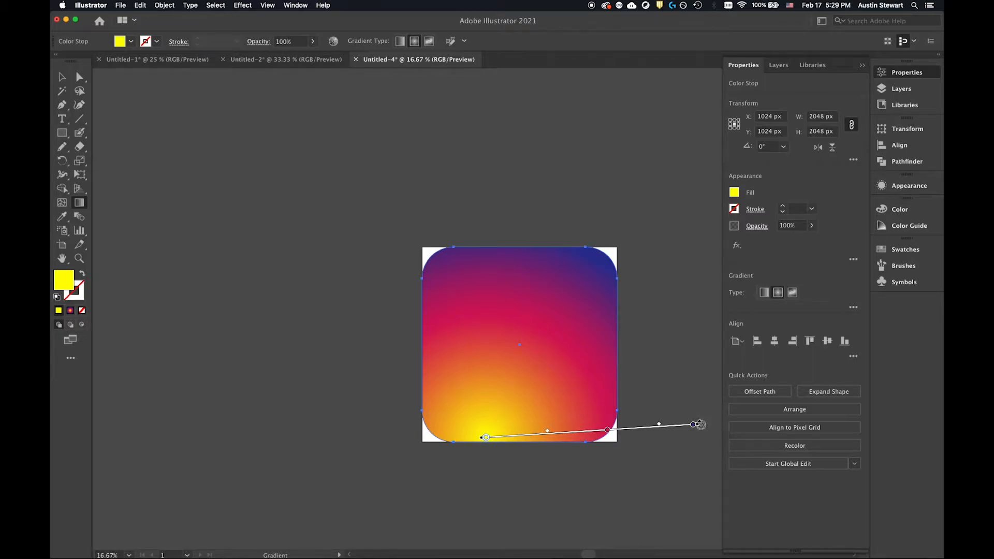
pyautogui.moveTo(697, 426)
pyautogui.mouseDown()
pyautogui.moveTo(716, 421)
pyautogui.moveTo(638, 424)
pyautogui.moveTo(700, 419)
pyautogui.moveTo(662, 426)
pyautogui.moveTo(682, 425)
pyautogui.mouseUp()
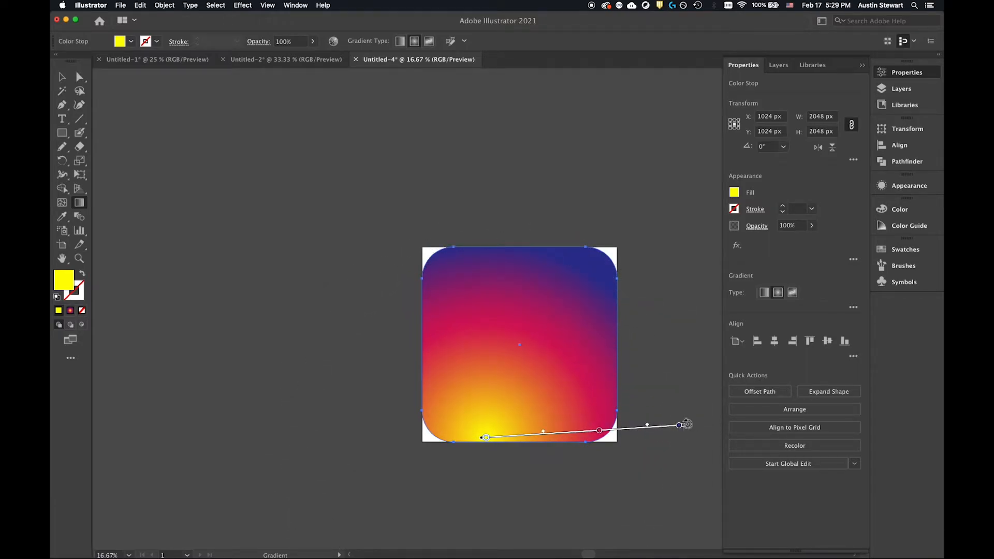
pyautogui.moveTo(685, 423); pyautogui.dragTo(601, 245)
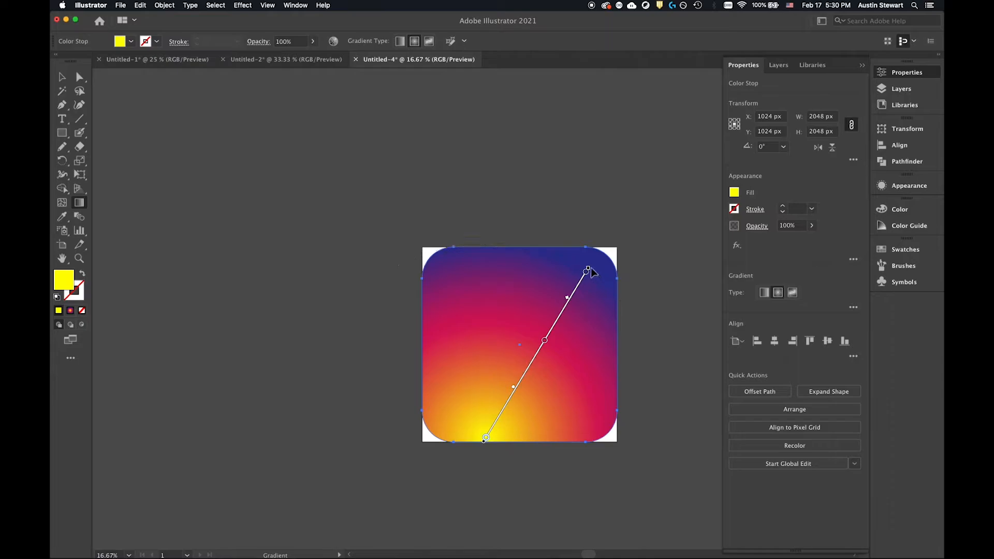
pyautogui.moveTo(587, 270)
pyautogui.mouseDown()
pyautogui.moveTo(602, 252)
pyautogui.moveTo(576, 284)
pyautogui.moveTo(579, 300)
pyautogui.mouseUp()
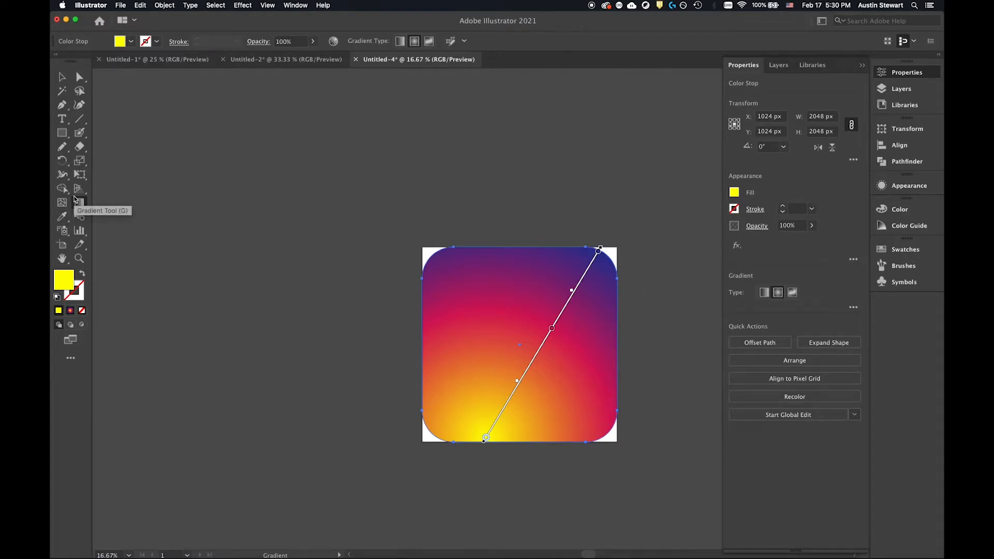
# Try the linear gradient type on the rounded square at different angles and undo the changes.
pyautogui.click(400, 41)
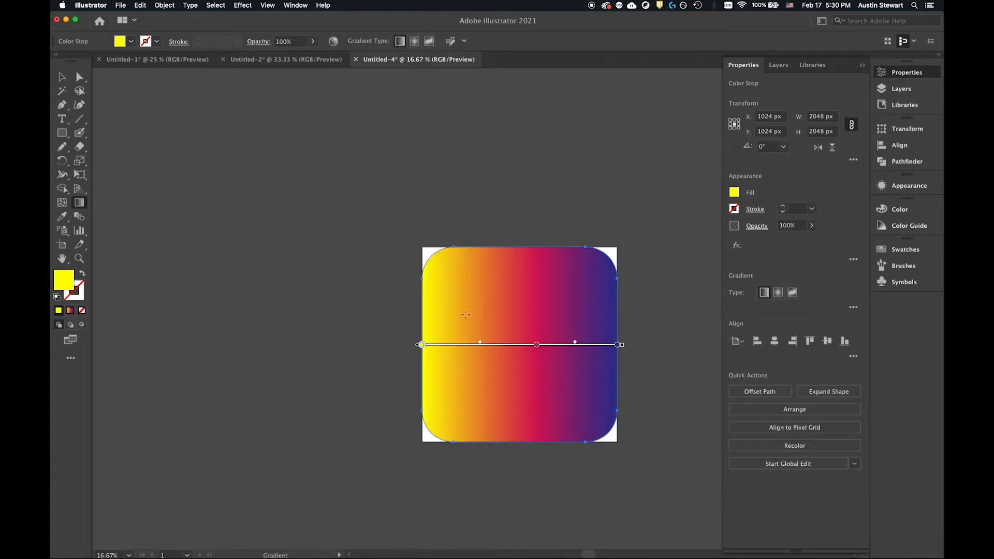
pyautogui.moveTo(627, 345); pyautogui.dragTo(634, 333)
pyautogui.press('super+z')
pyautogui.moveTo(627, 344)
pyautogui.mouseDown()
pyautogui.moveTo(603, 266)
pyautogui.moveTo(527, 216)
pyautogui.moveTo(499, 210)
pyautogui.moveTo(535, 228)
pyautogui.moveTo(603, 326)
pyautogui.moveTo(601, 470)
pyautogui.moveTo(505, 483)
pyautogui.moveTo(521, 473)
pyautogui.moveTo(578, 315)
pyautogui.moveTo(499, 213)
pyautogui.moveTo(412, 209)
pyautogui.moveTo(539, 258)
pyautogui.moveTo(624, 387)
pyautogui.moveTo(599, 494)
pyautogui.mouseUp()
pyautogui.press('super+z')
pyautogui.press('super+shift+z')
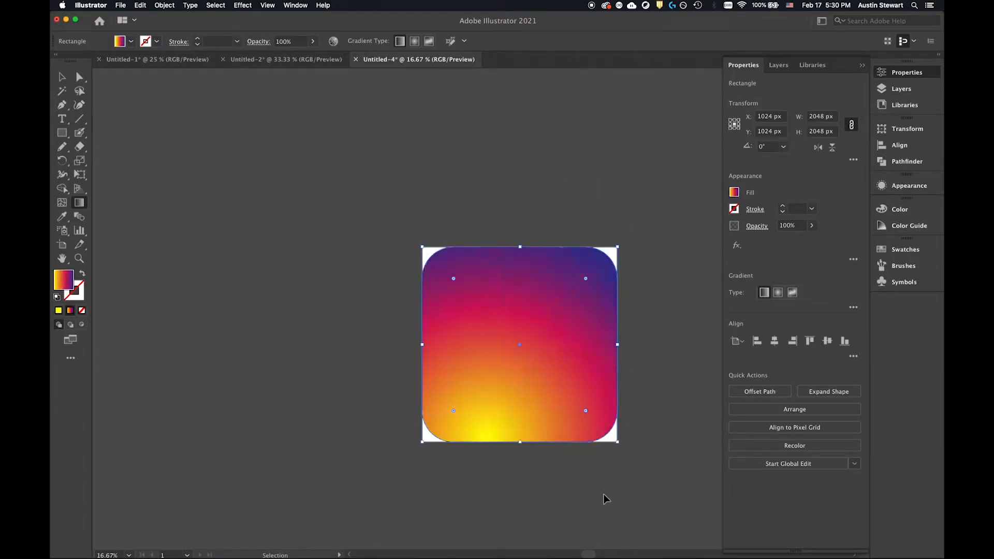
# Compare the rounded square's radial gradient with the Instagram reference in Safari and return to the artwork with the Selection tool.
pyautogui.press('g')
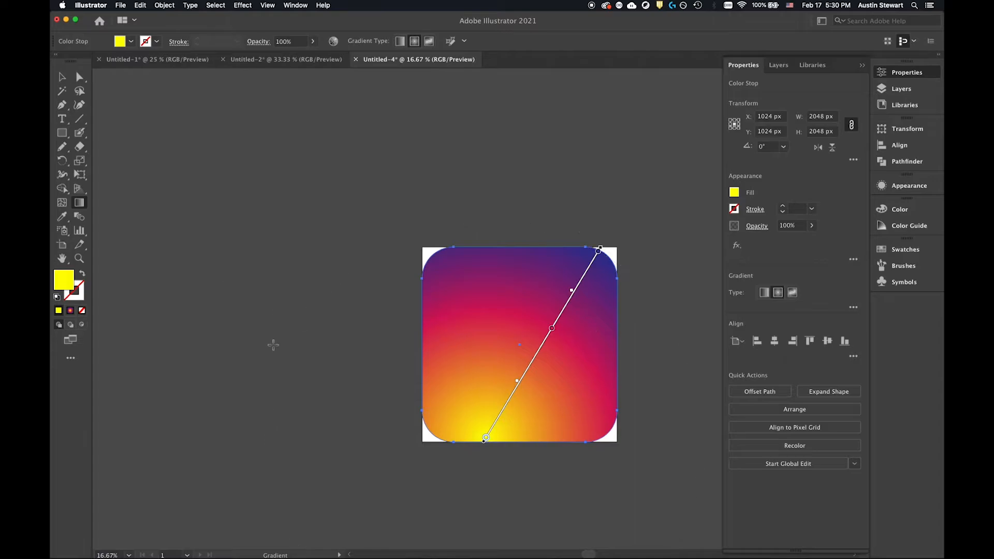
pyautogui.press('v')
pyautogui.press('super+Tab')
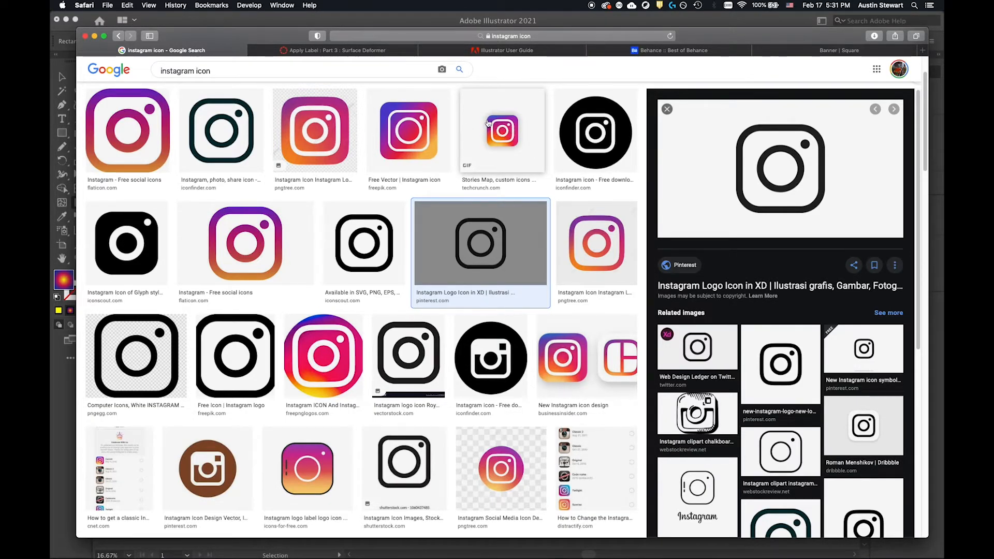
pyautogui.press('super+Tab')
pyautogui.press('g')
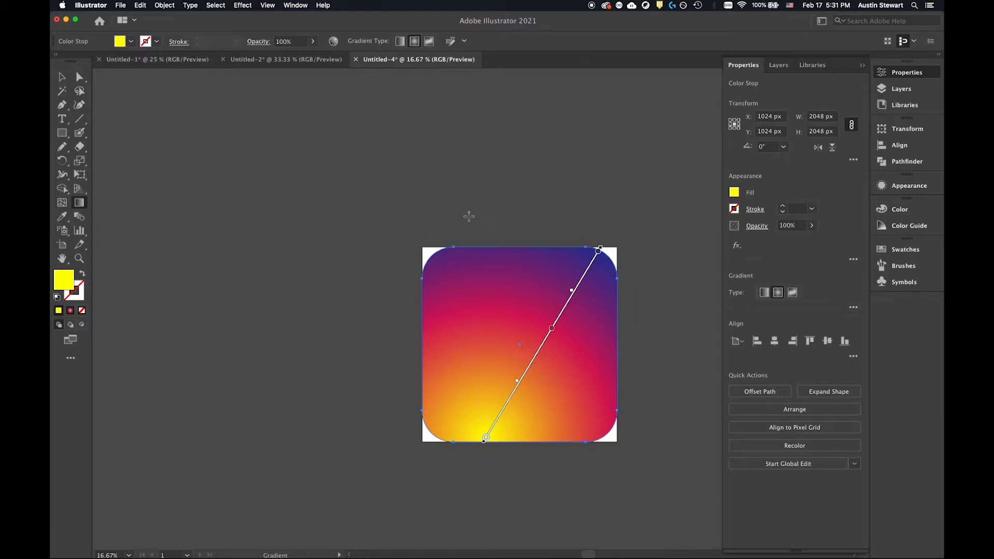
pyautogui.click(62, 77)
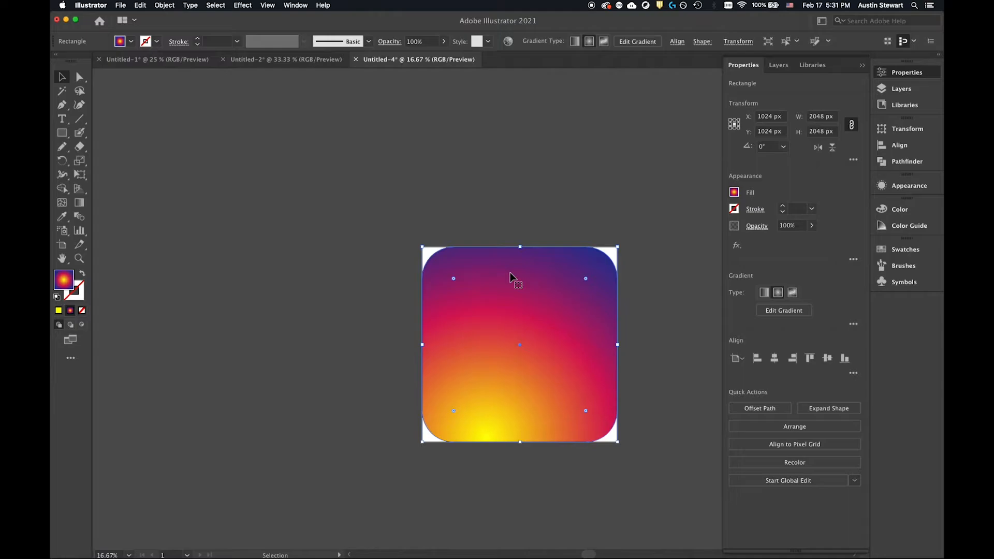
# Paste a copy of the gradient rounded square and undo the paste.
pyautogui.press('a')
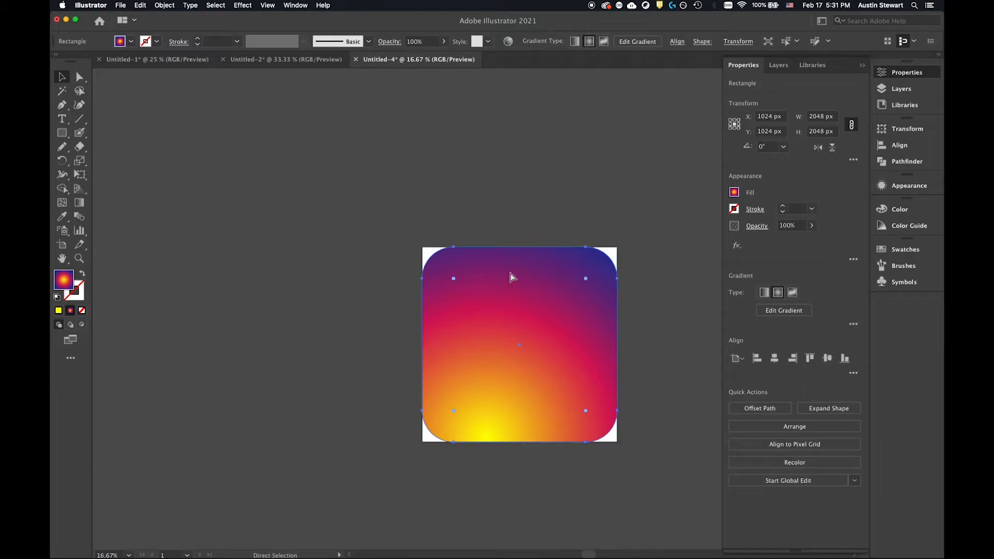
pyautogui.press('super+v')
pyautogui.press('v')
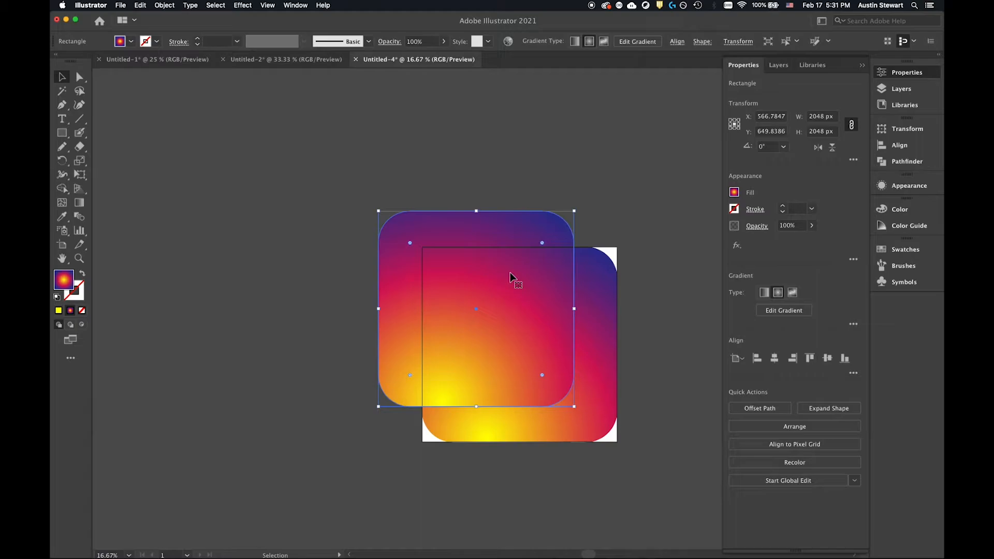
pyautogui.press('super+z')
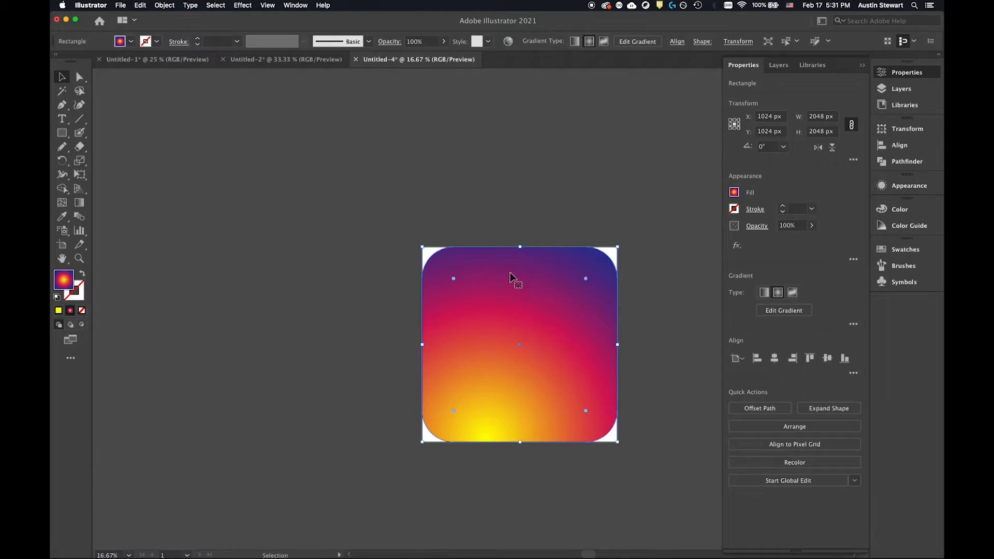
# Paste a copy of the rounded square in place directly over the original and expand Layer 1 to list both shapes.
pyautogui.press('a')
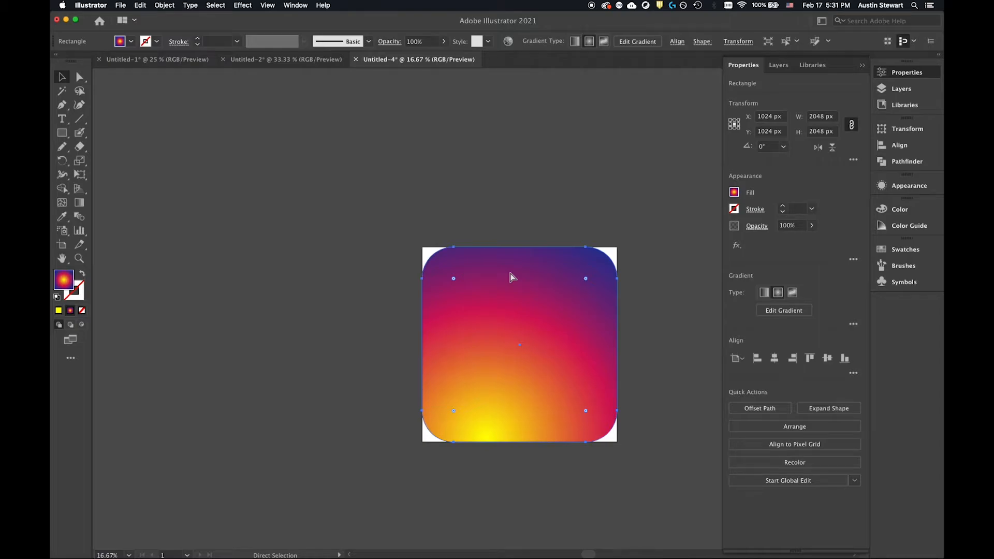
pyautogui.press('v')
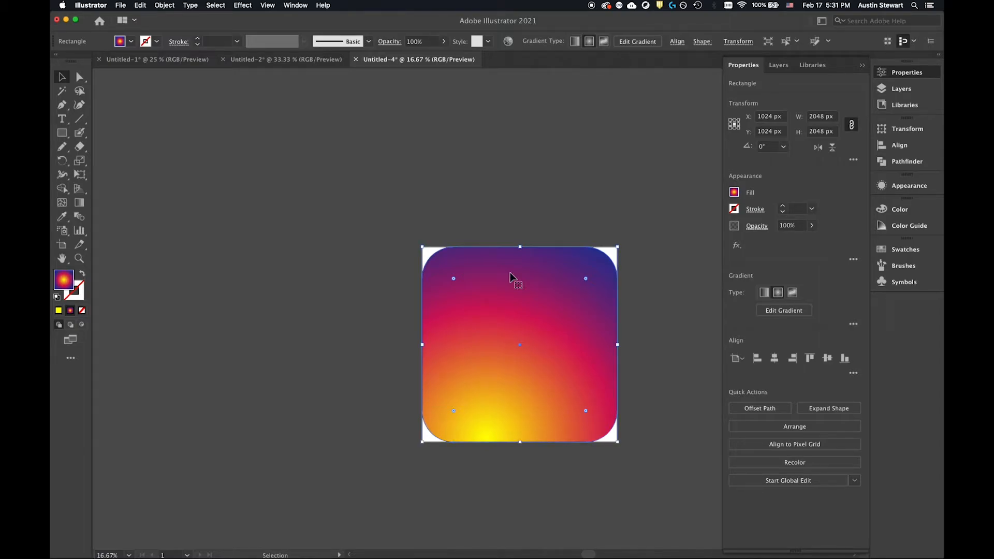
pyautogui.click(781, 67)
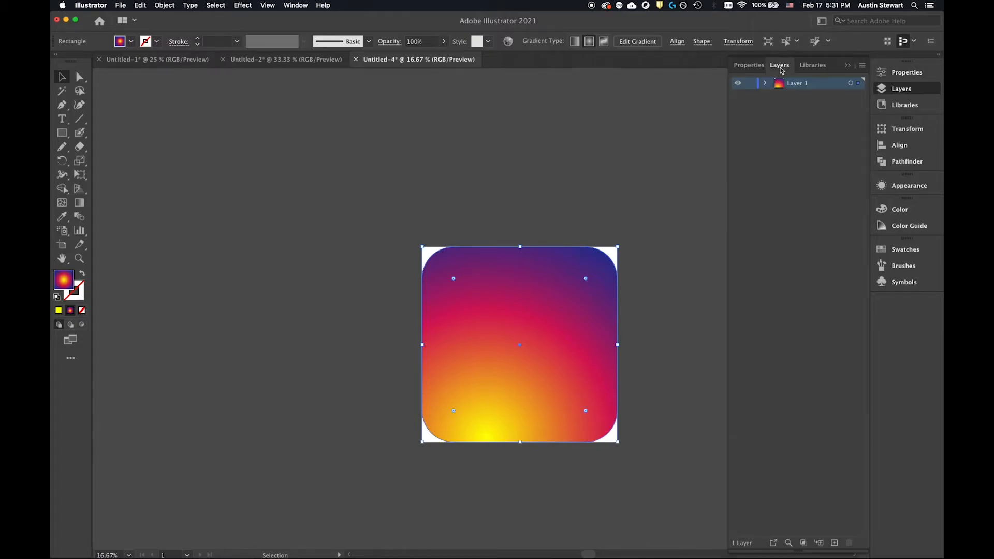
pyautogui.click(766, 83)
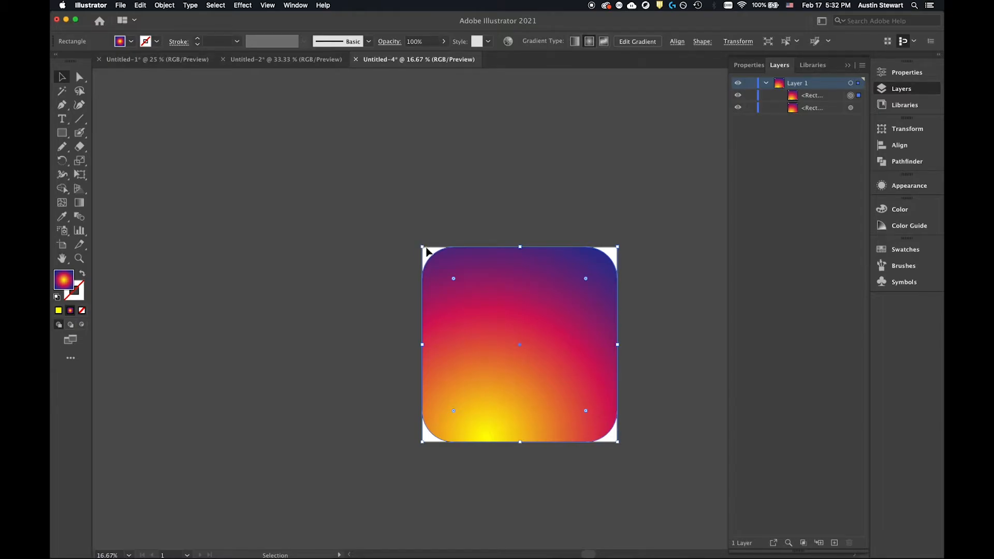
# Scale the front rounded square down proportionally from its center to about 1506 × 1506 px.
pyautogui.press('super+minus')
pyautogui.press('super+minus')
pyautogui.press('super+minus')
pyautogui.press('super+minus')
pyautogui.scroll(5, 465, 288)
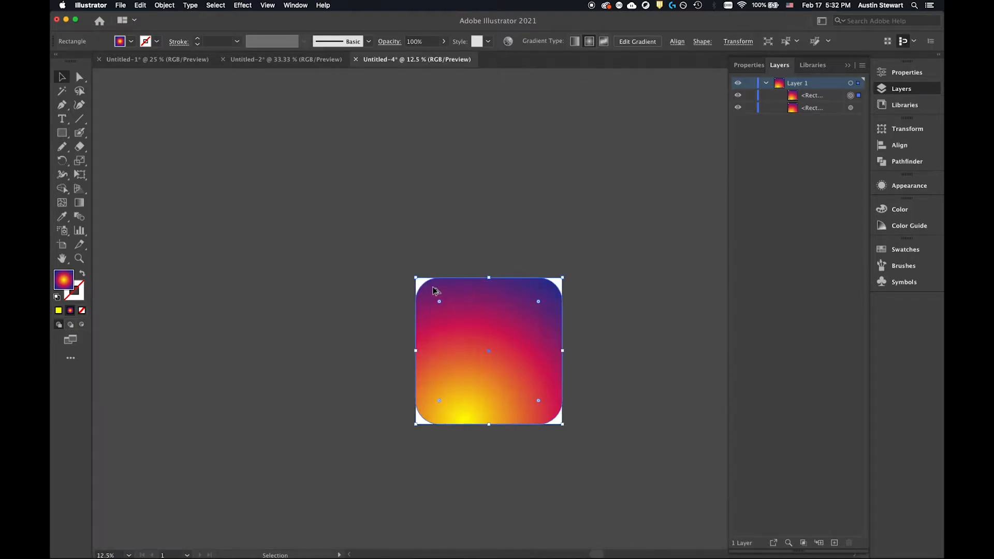
pyautogui.scroll(-2, 428, 293)
pyautogui.moveTo(414, 277); pyautogui.dragTo(431, 298)
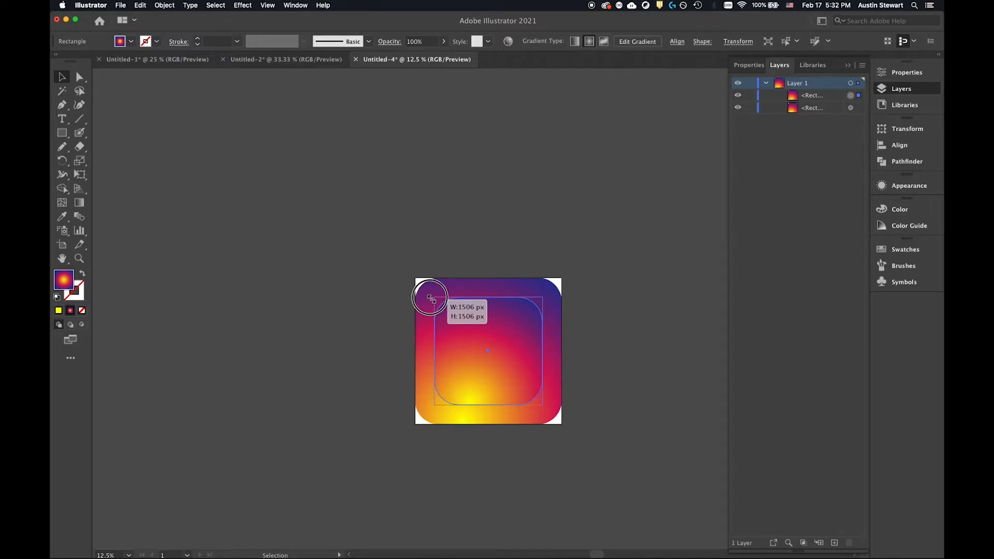
pyautogui.moveTo(432, 298); pyautogui.dragTo(431, 299)
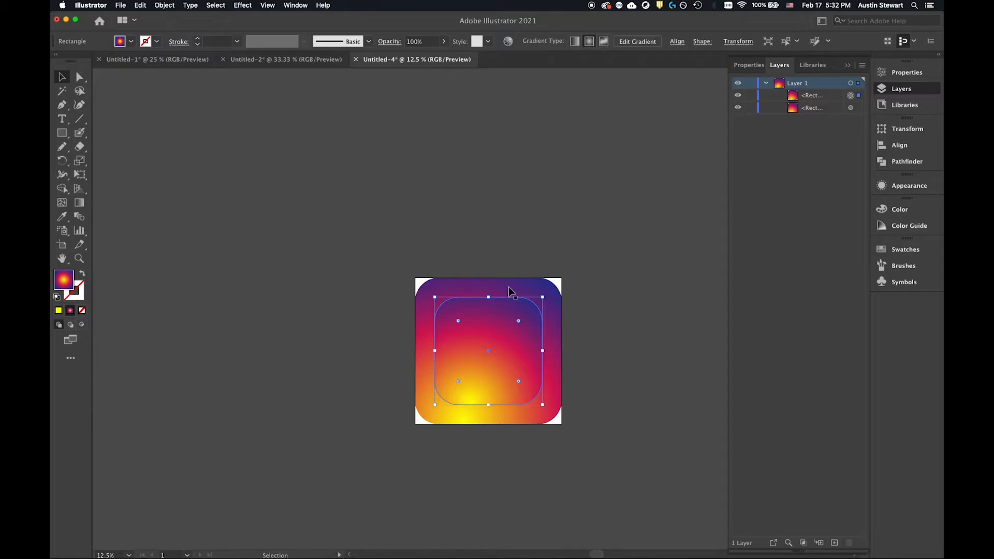
# Check the Instagram reference in Safari and set the inner rounded square's fill to none.
pyautogui.press('a')
pyautogui.press('super+Tab')
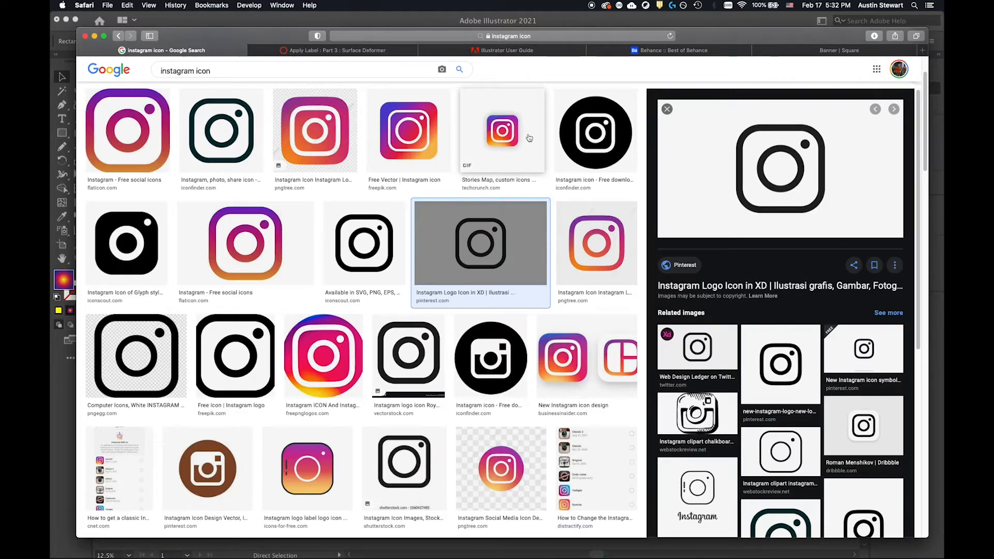
pyautogui.press('super+Tab')
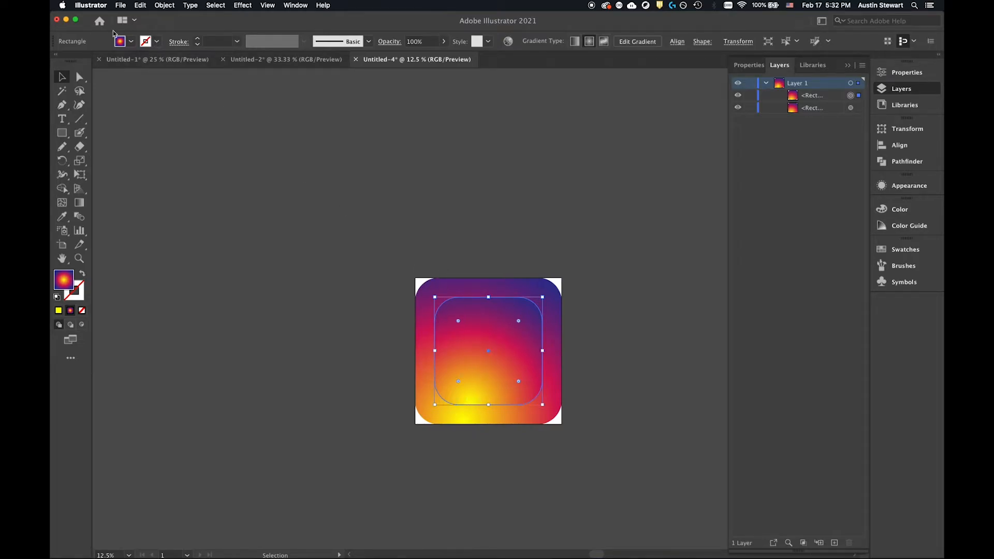
pyautogui.click(131, 41)
pyautogui.click(57, 61)
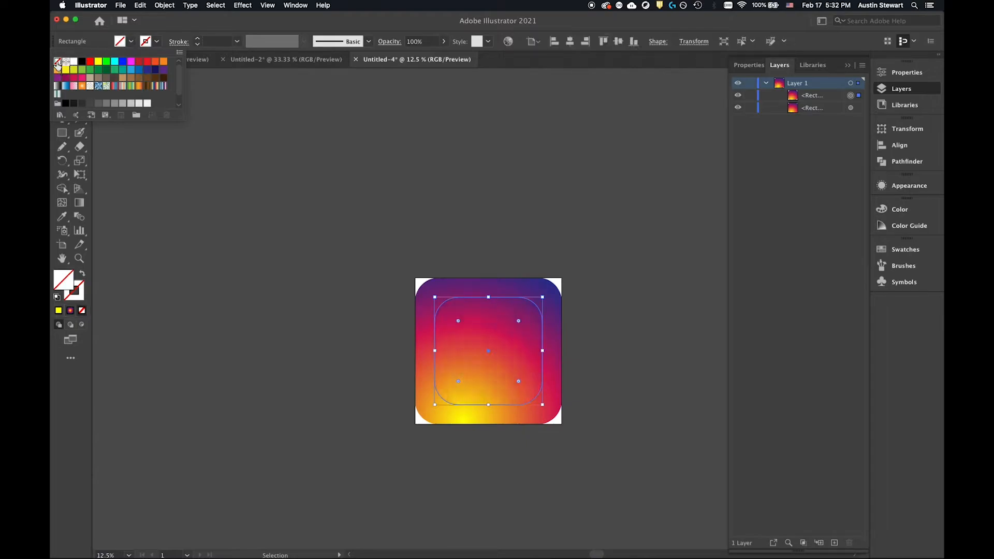
# Give the inner rounded square a white stroke with a weight of 80 px.
pyautogui.click(156, 42)
pyautogui.click(74, 62)
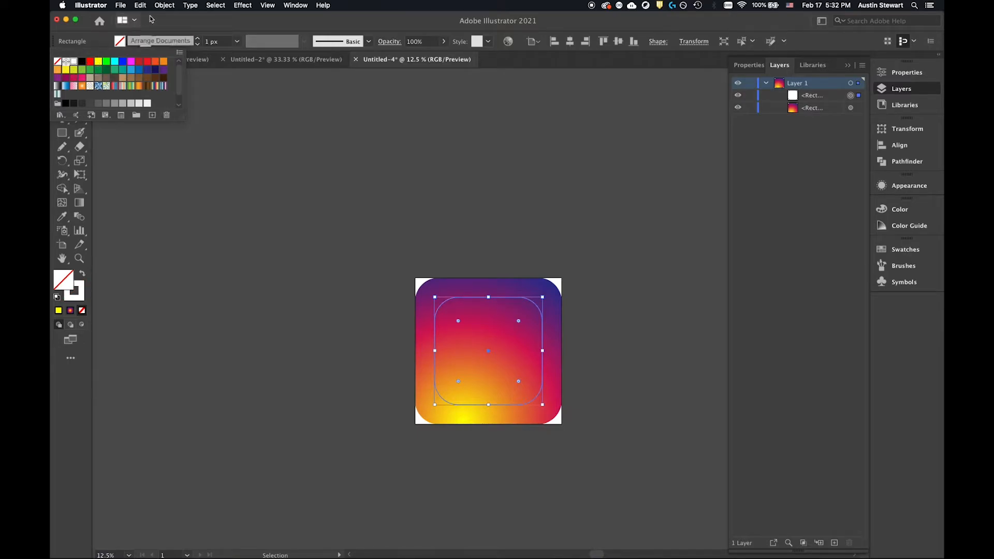
pyautogui.click(210, 33)
pyautogui.moveTo(220, 42); pyautogui.dragTo(173, 40)
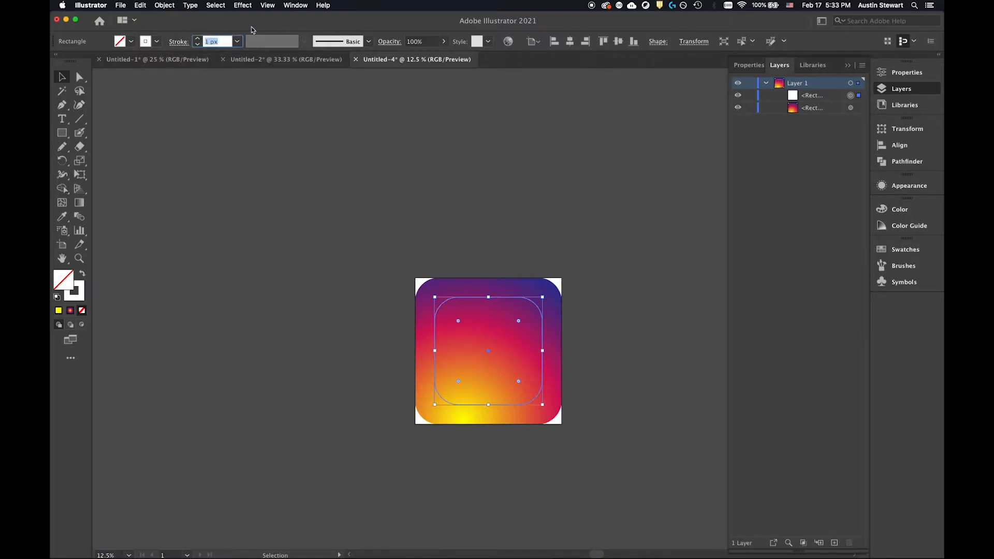
pyautogui.write('80')
pyautogui.press('Return')
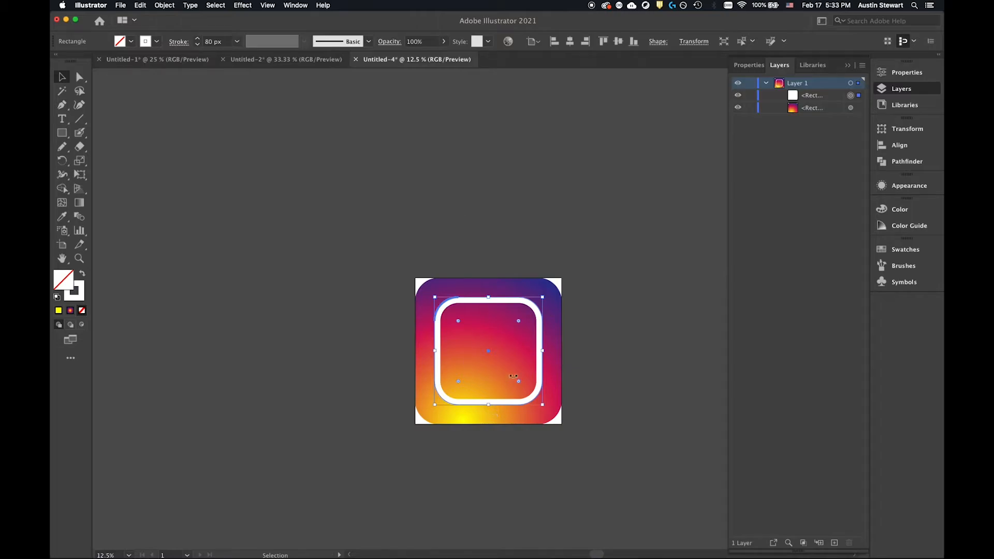
# Examine the white outline on the icon at several sizes, ending with the artboard fitted to the window.
pyautogui.press('super+minus')
pyautogui.press('super+minus')
pyautogui.press('super+minus')
pyautogui.press('super+minus')
pyautogui.press('super+equal')
pyautogui.press('super+equal')
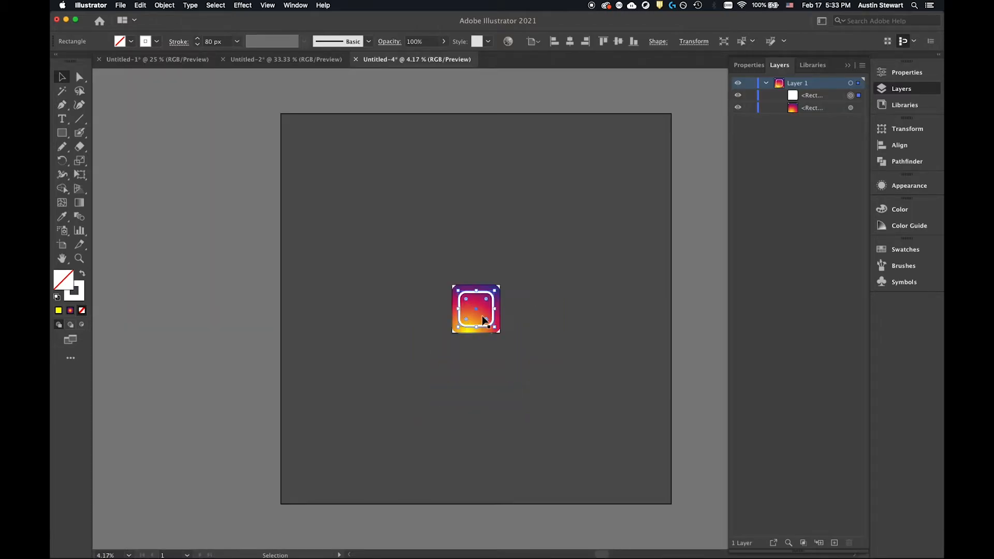
pyautogui.press('super+equal')
pyautogui.press('super+equal')
pyautogui.press('super+equal')
pyautogui.press('super+equal')
pyautogui.press('super+minus')
pyautogui.press('super+minus')
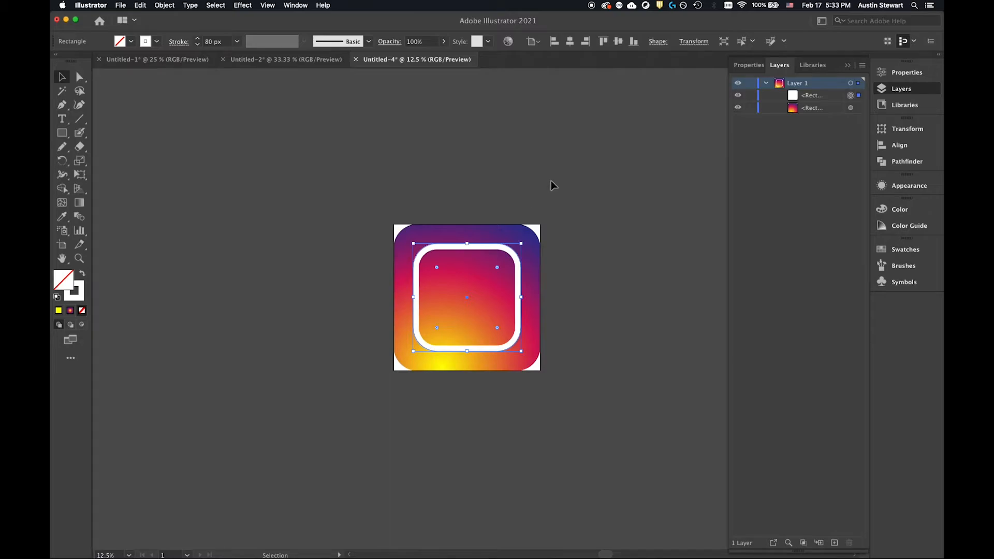
pyautogui.press('a')
pyautogui.press('super+0')
pyautogui.press('v')
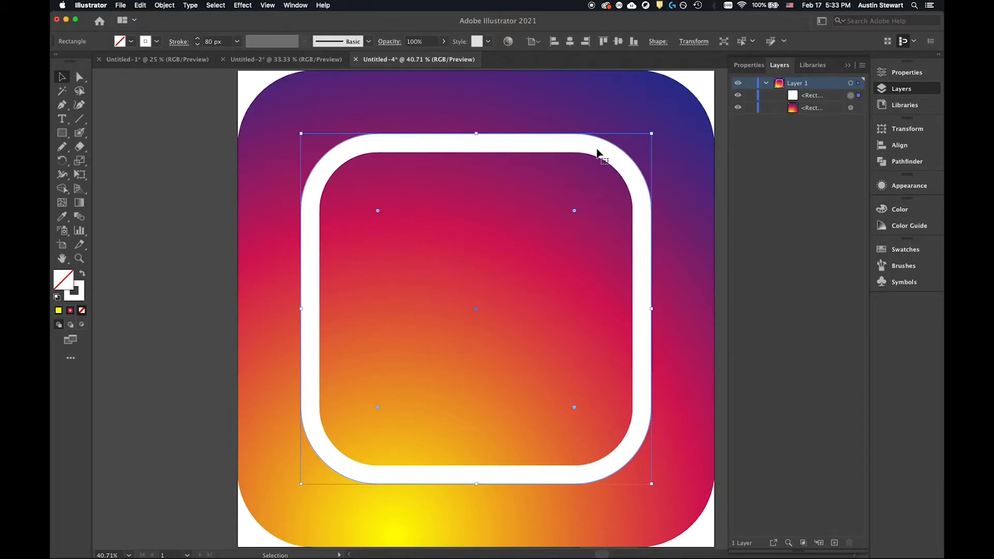
# Try the center and outside stroke alignments on the inner rounded square and return the stroke to the inside.
pyautogui.click(179, 42)
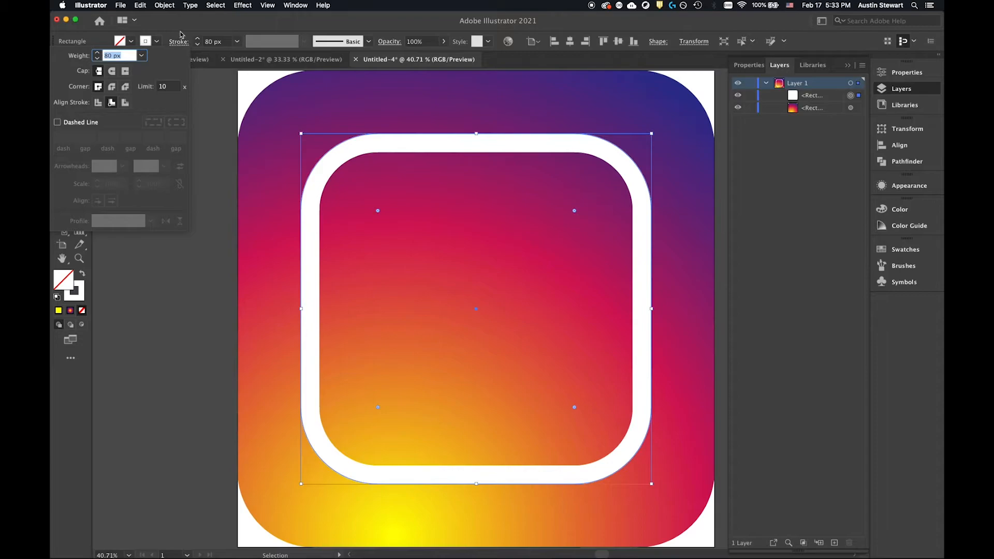
pyautogui.click(179, 42)
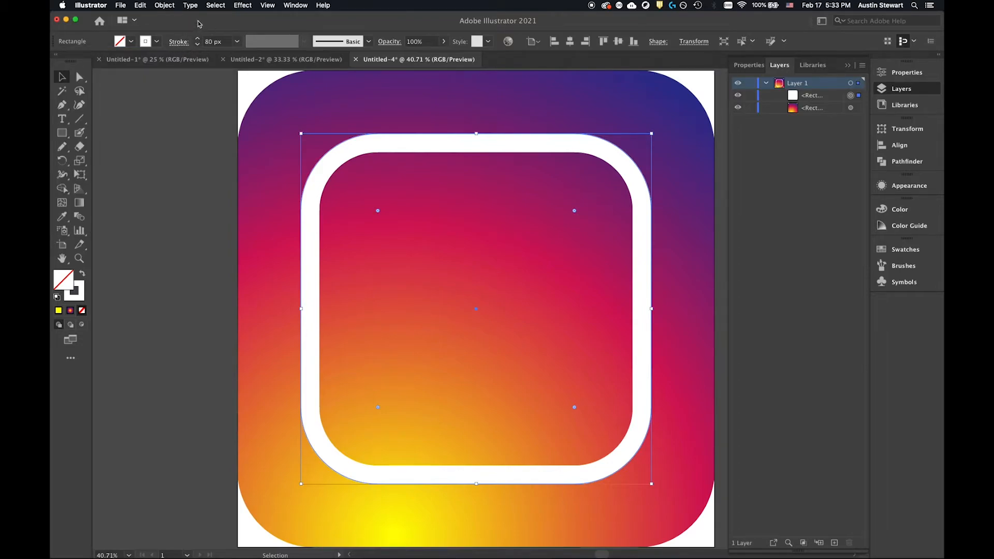
pyautogui.click(177, 44)
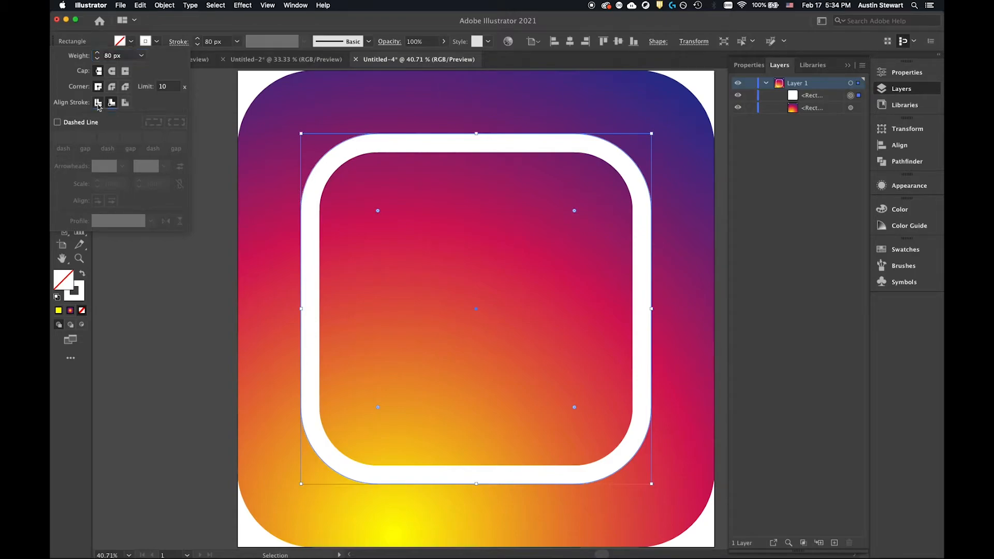
pyautogui.click(98, 104)
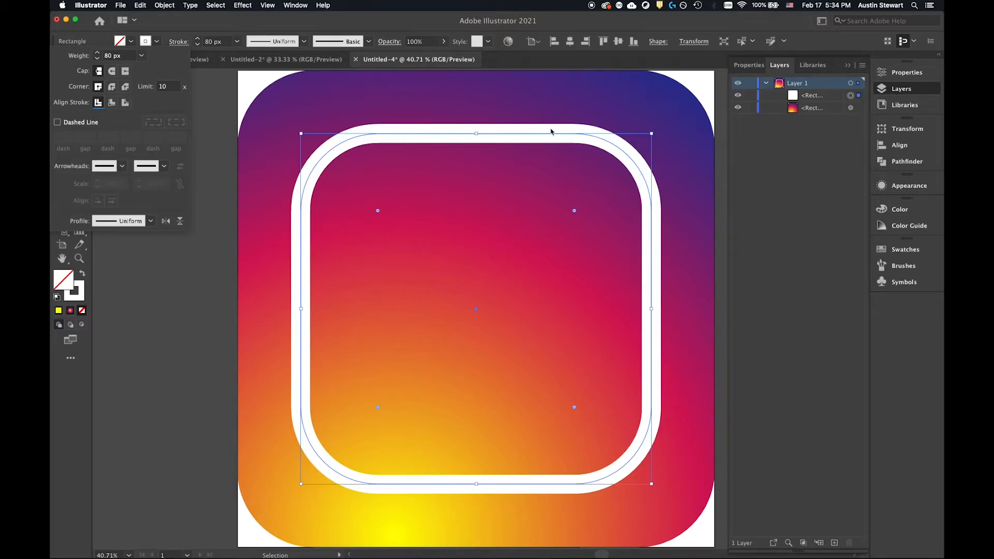
pyautogui.click(126, 102)
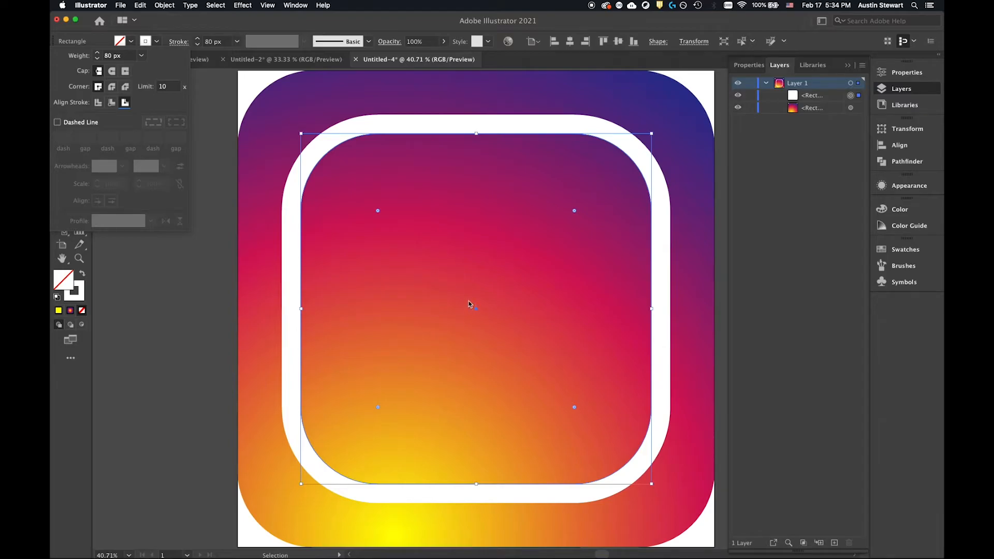
pyautogui.click(203, 23)
pyautogui.scroll(-1, 435, 274)
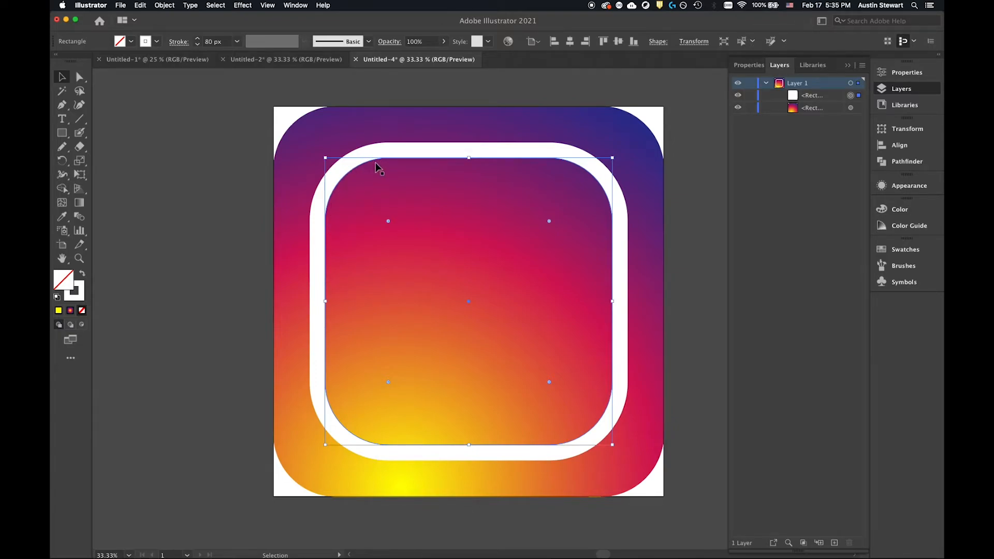
pyautogui.click(179, 41)
pyautogui.click(113, 103)
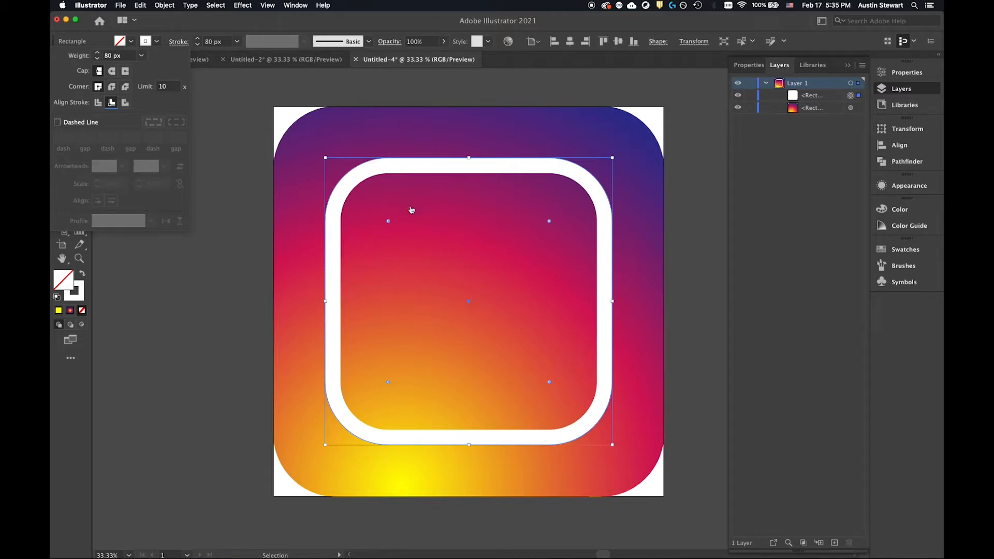
# Check the Instagram reference in Safari again and align the inner rounded square's stroke to the center of its path.
pyautogui.press('super+Tab')
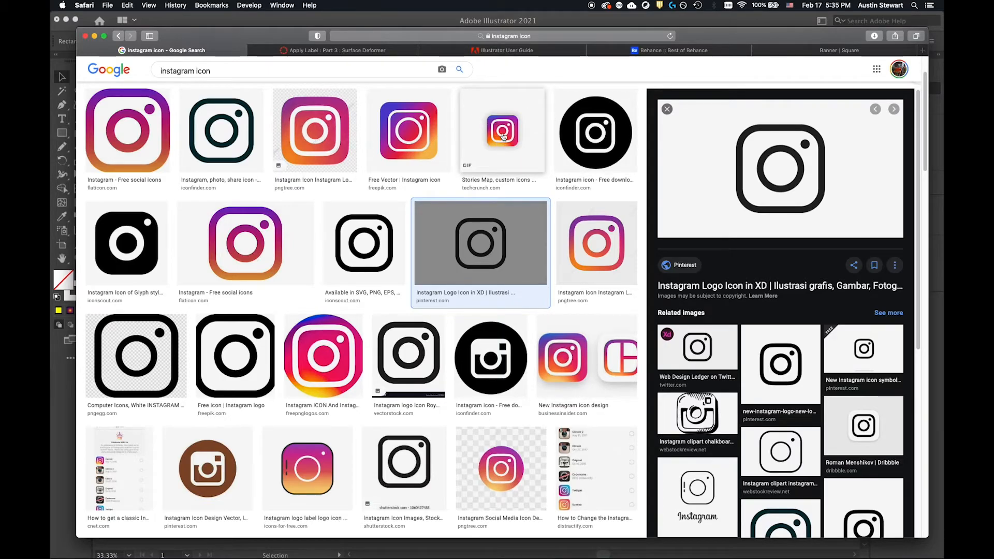
pyautogui.scroll(1, 503, 137)
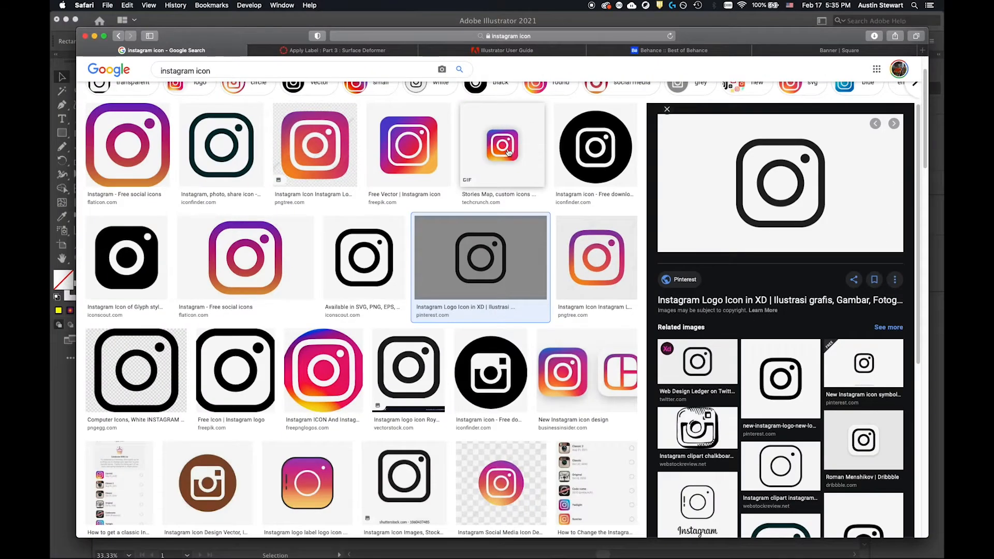
pyautogui.press('super+Tab')
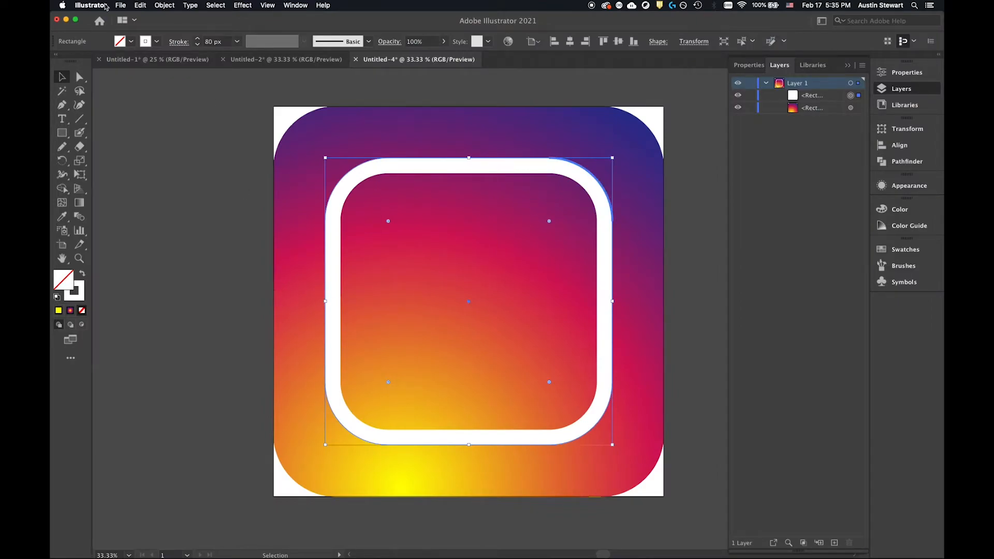
pyautogui.click(178, 42)
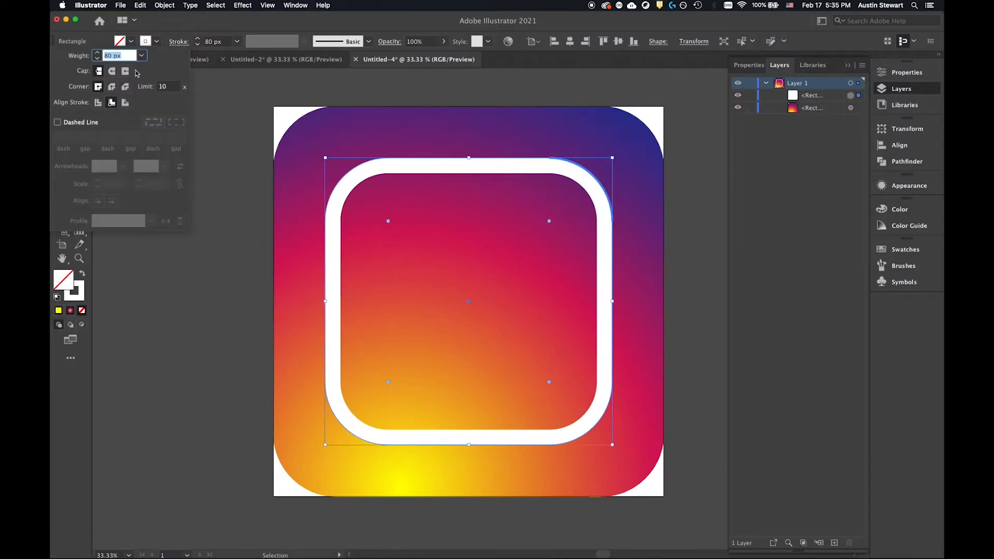
pyautogui.click(98, 103)
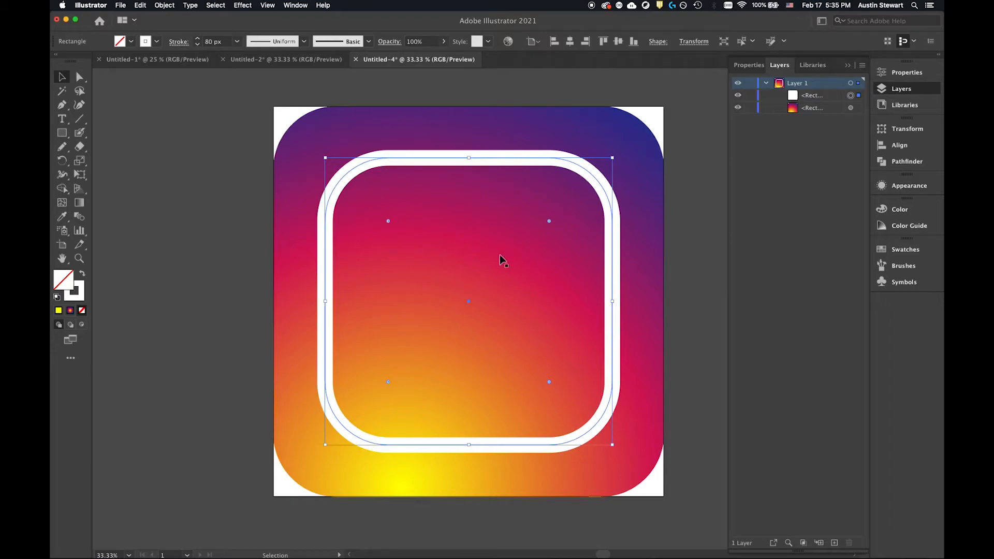
# Draw an unfilled circle with the white 80 px stroke around the middle of the inner rounded square using the Ellipse tool.
pyautogui.click(229, 175)
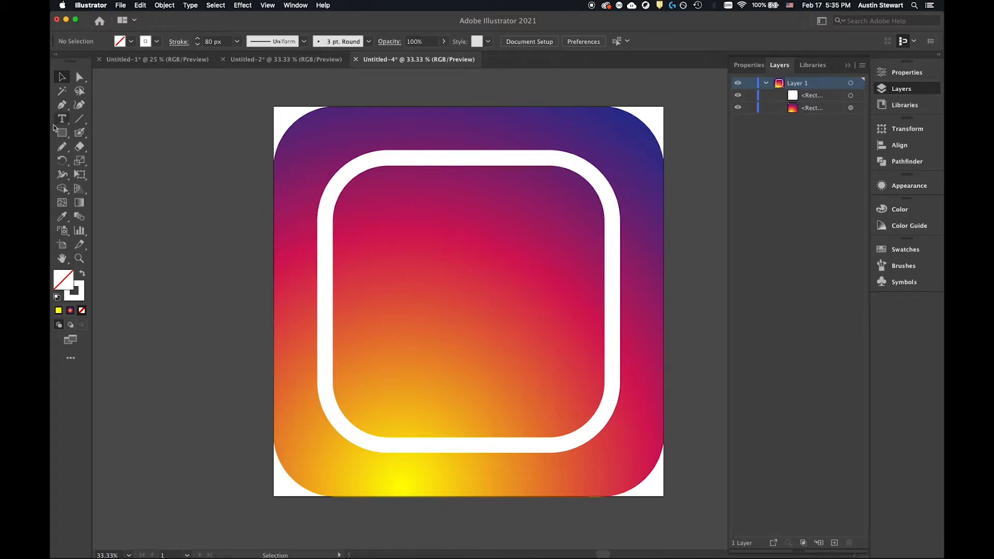
pyautogui.click(62, 134)
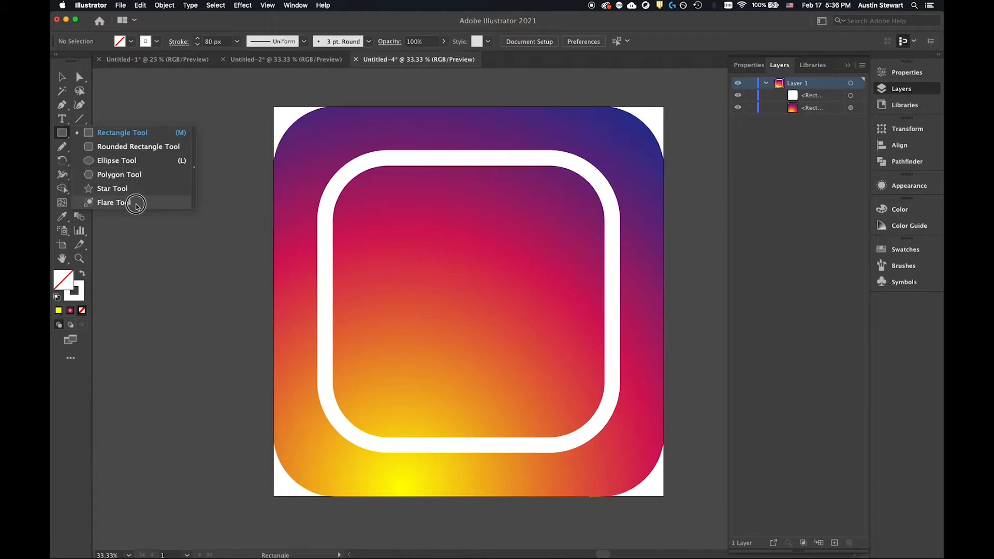
pyautogui.click(133, 161)
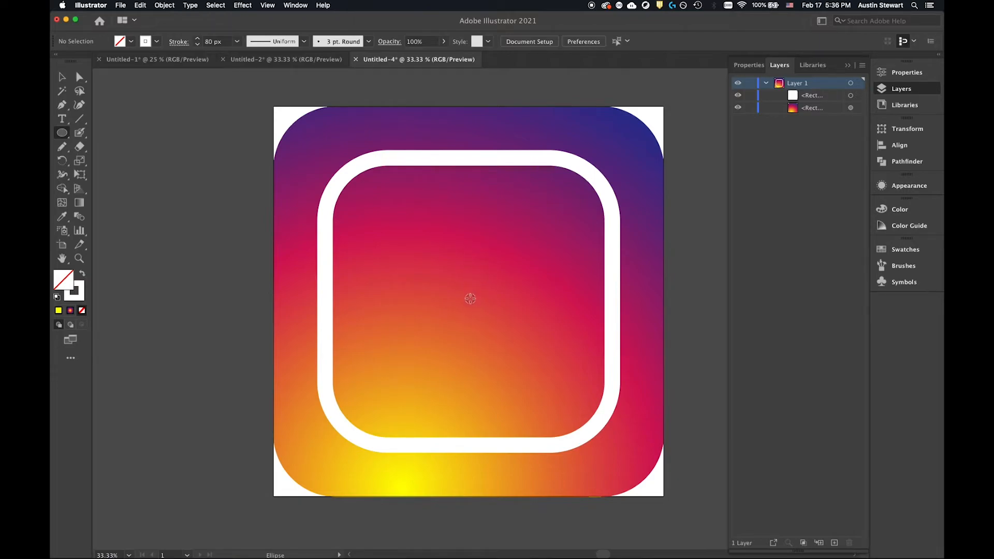
pyautogui.moveTo(468, 292); pyautogui.dragTo(544, 345)
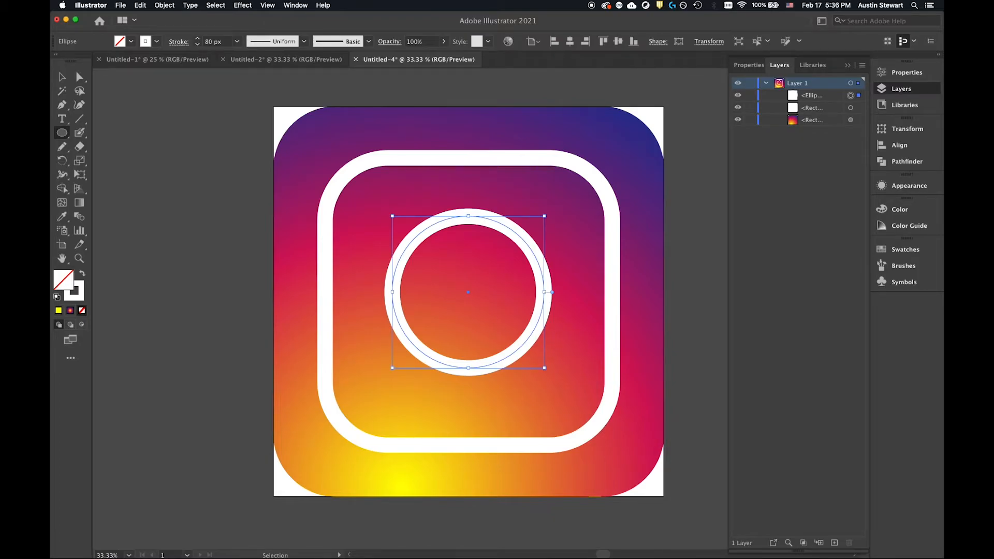
# Compare the circle with the Instagram reference in Safari and enlarge it proportionally from its center in Illustrator.
pyautogui.press('super+Tab')
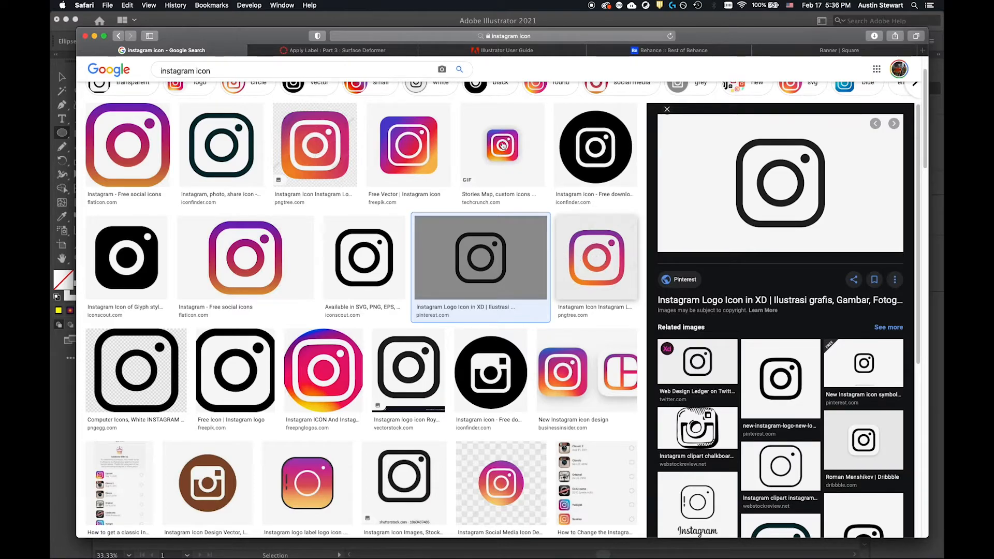
pyautogui.press('super+Tab')
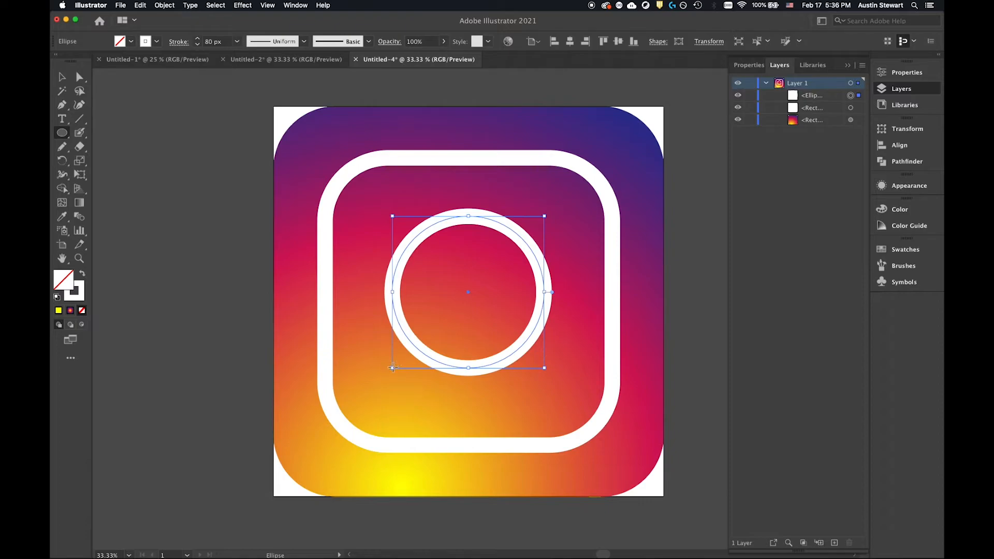
pyautogui.moveTo(392, 368); pyautogui.dragTo(365, 381)
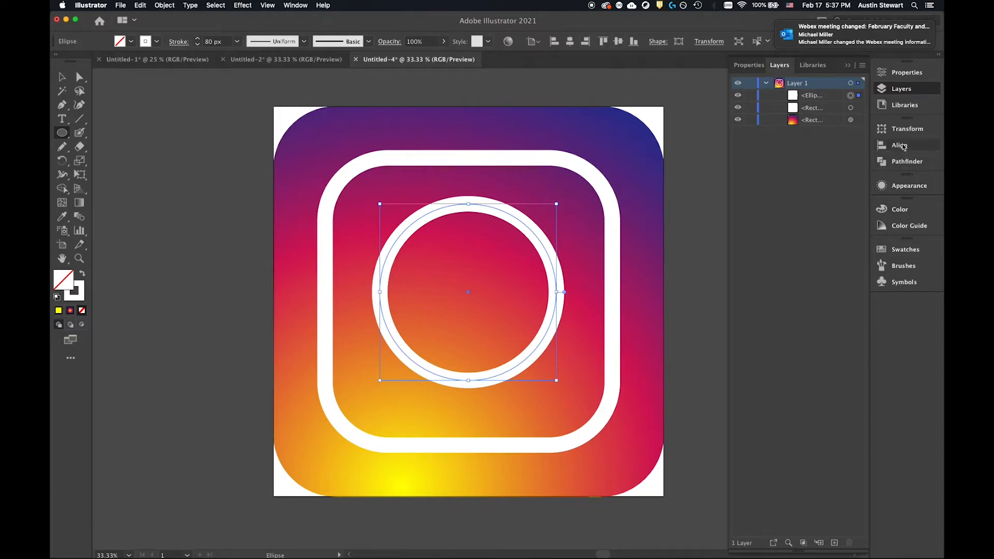
# Center the white circle outline horizontally and vertically on the artboard.
pyautogui.click(897, 146)
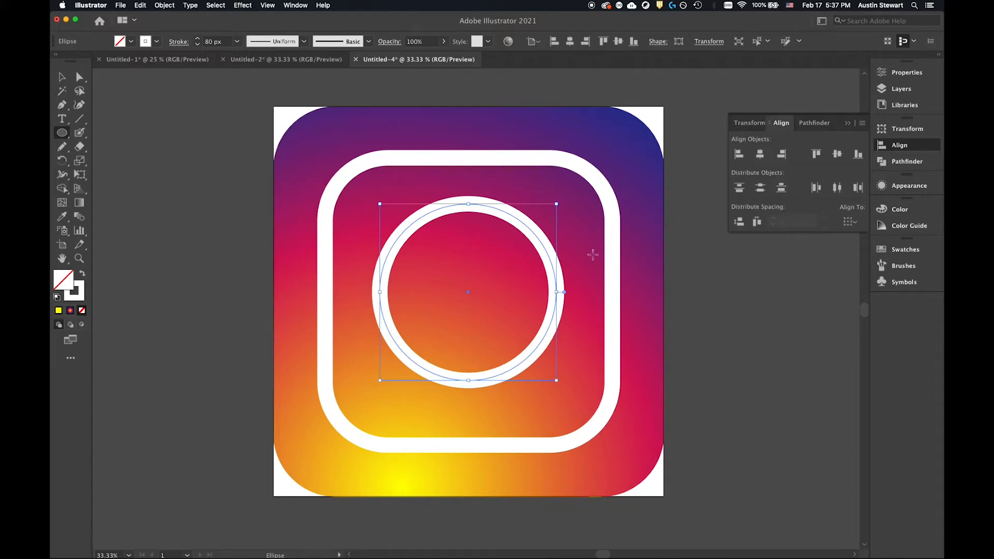
pyautogui.click(857, 225)
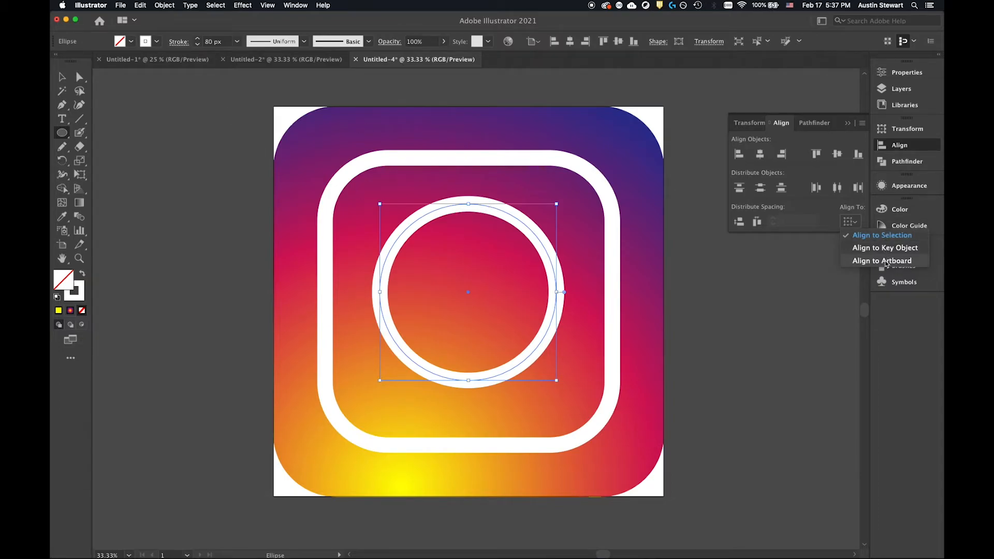
pyautogui.click(889, 263)
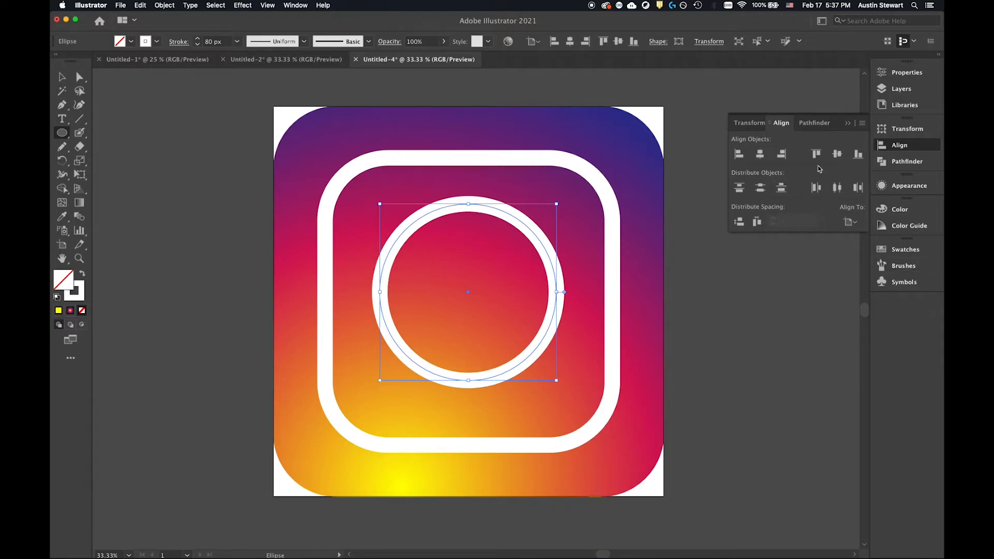
pyautogui.click(760, 155)
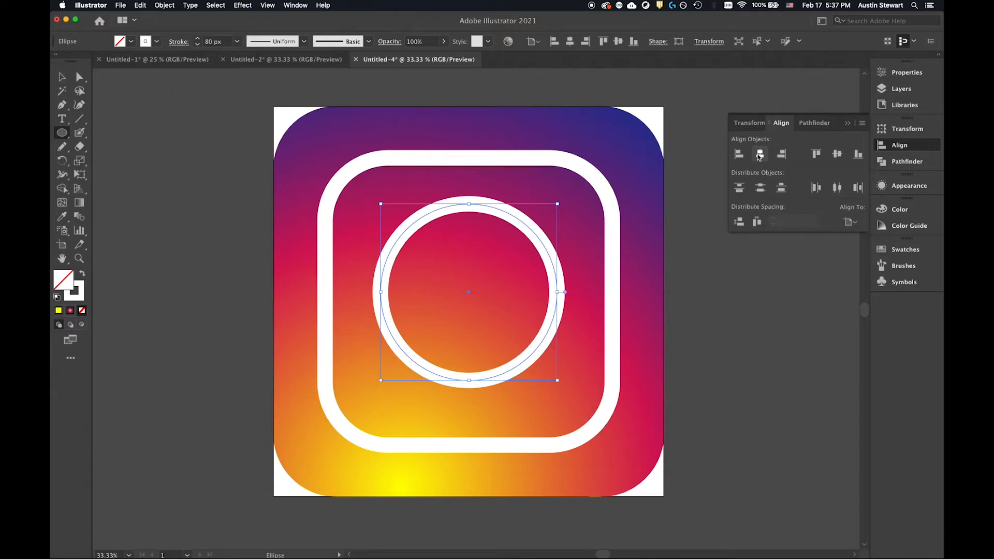
pyautogui.click(838, 156)
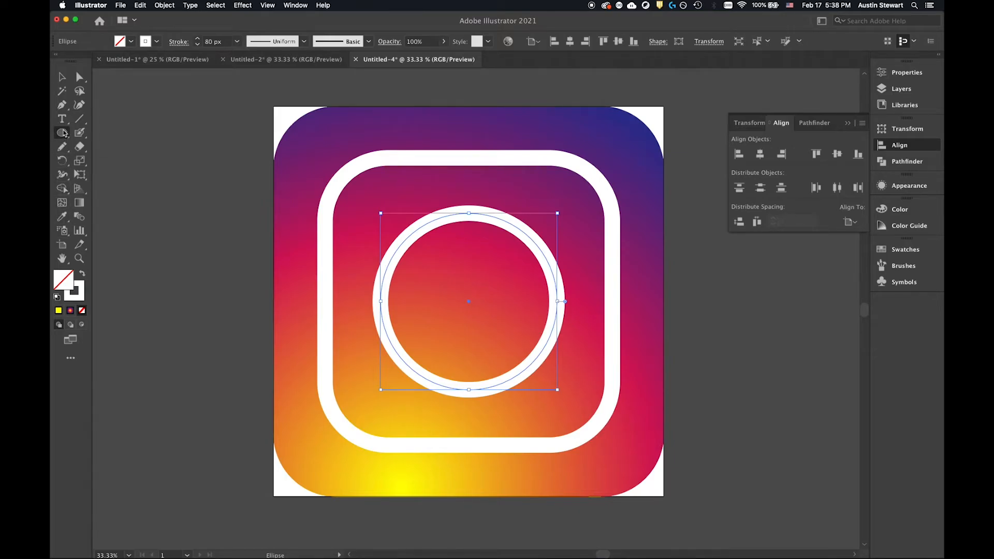
pyautogui.click(84, 287)
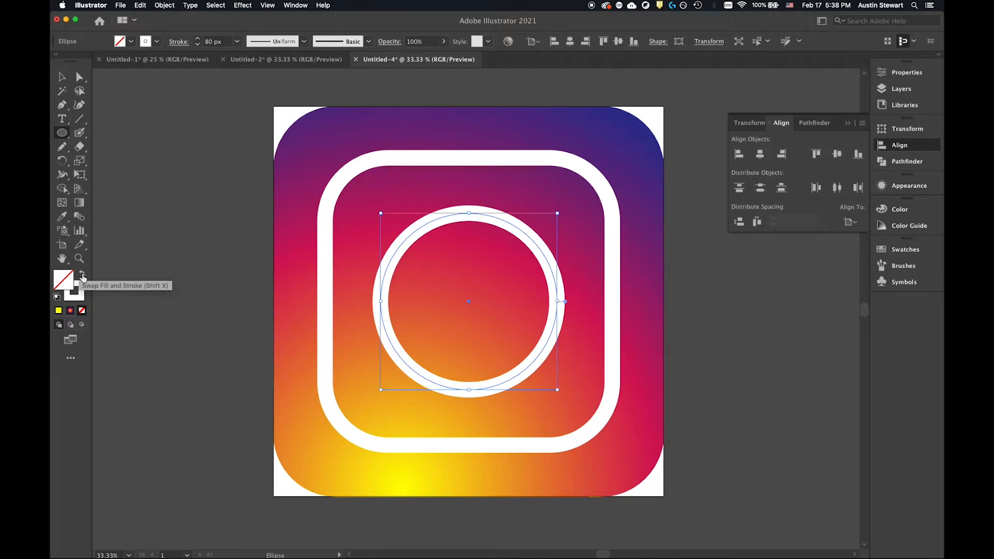
pyautogui.click(82, 276)
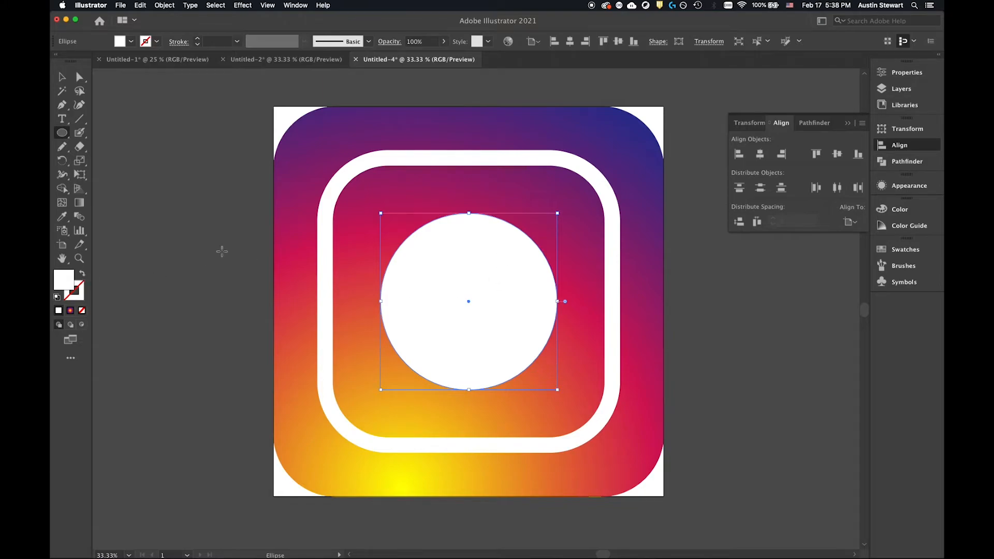
pyautogui.hotkey('shift', 'x')
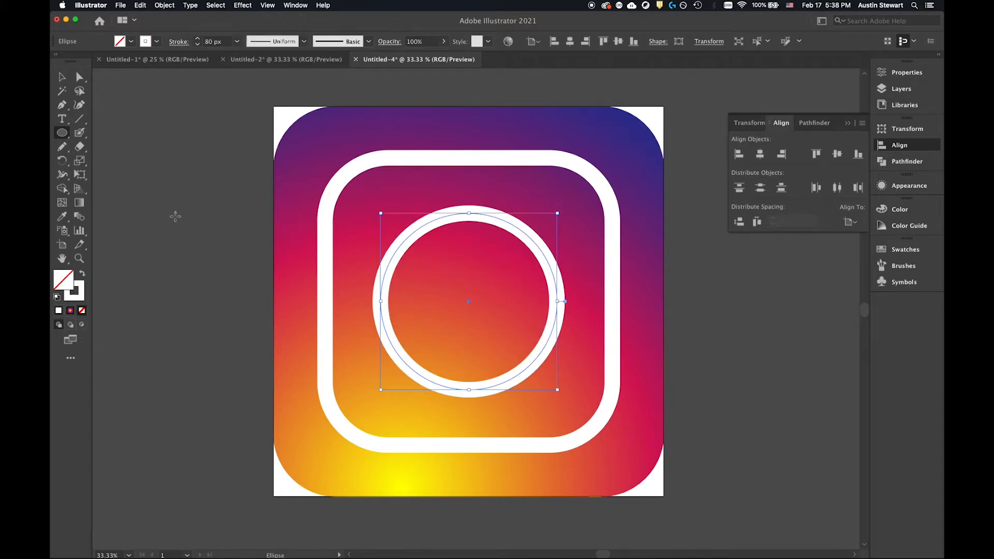
# Draw a small solid white circle without a stroke inside the upper-right corner of the rounded-square outline.
pyautogui.press('v')
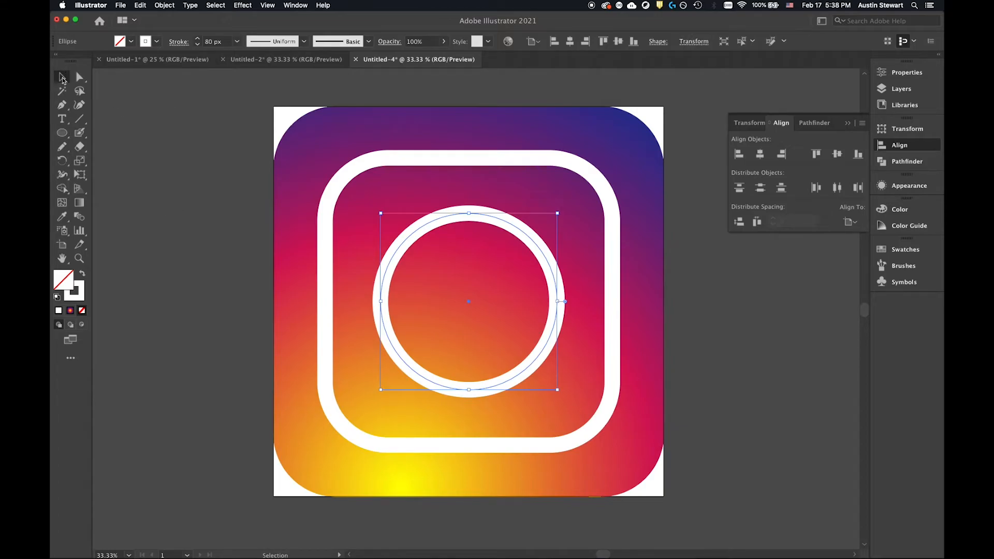
pyautogui.click(173, 259)
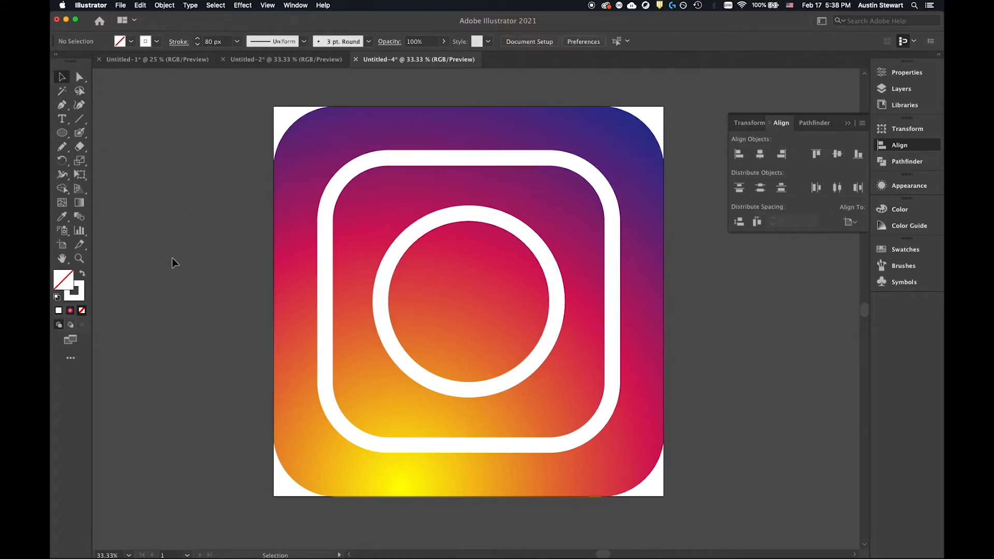
pyautogui.click(83, 274)
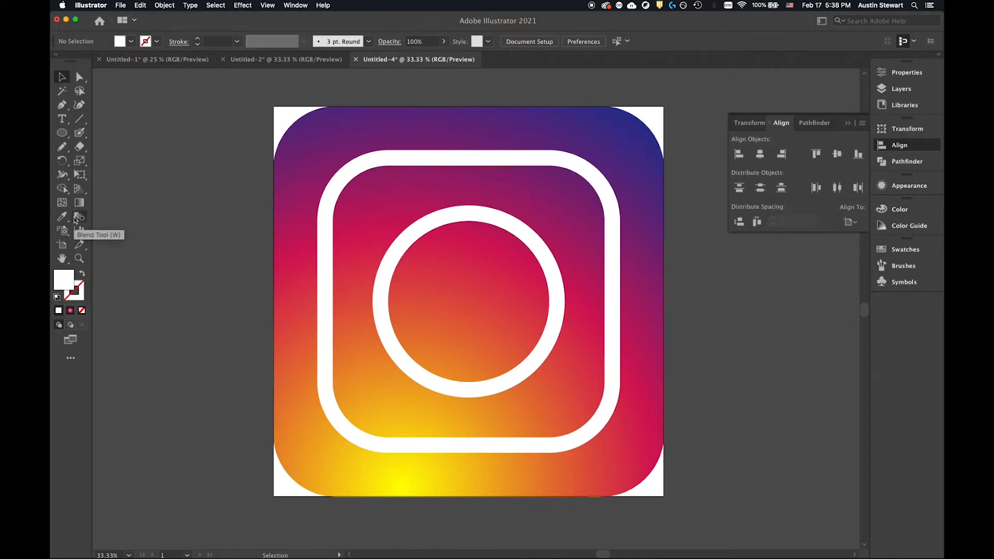
pyautogui.click(61, 133)
pyautogui.click(60, 134)
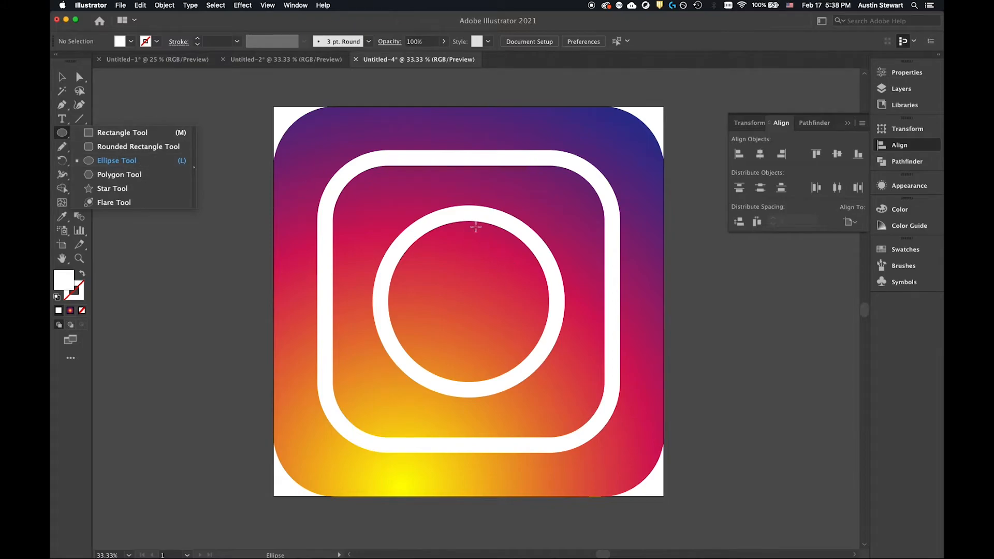
pyautogui.click(200, 101)
pyautogui.click(71, 126)
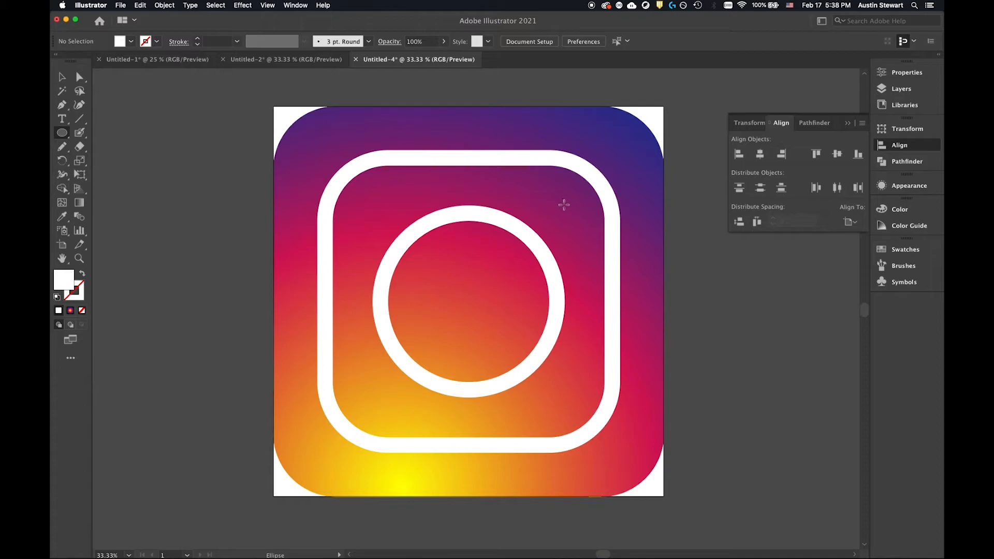
pyautogui.moveTo(556, 199); pyautogui.dragTo(579, 228)
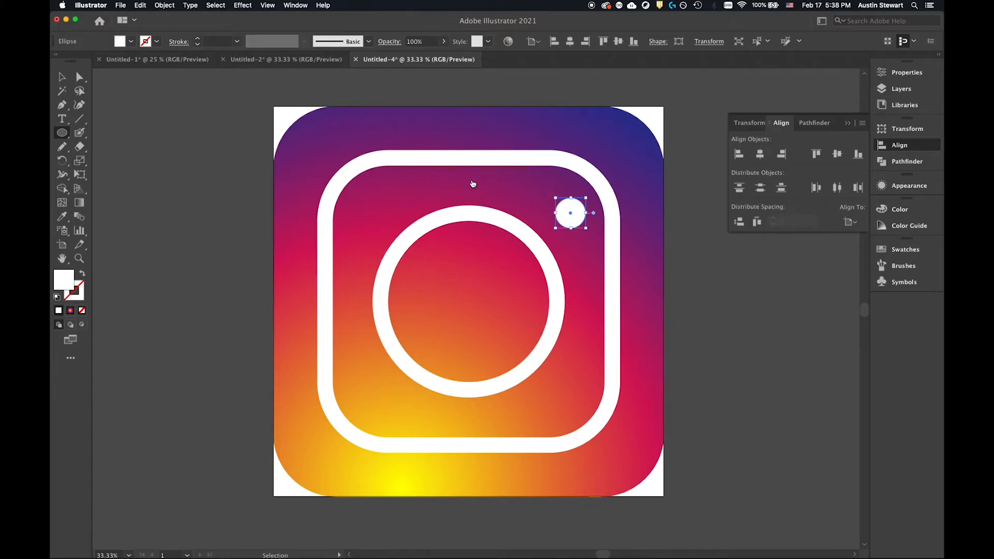
# Check the dot's size and position against the Instagram reference in Safari, and show the rulers in Illustrator.
pyautogui.press('super+Tab')
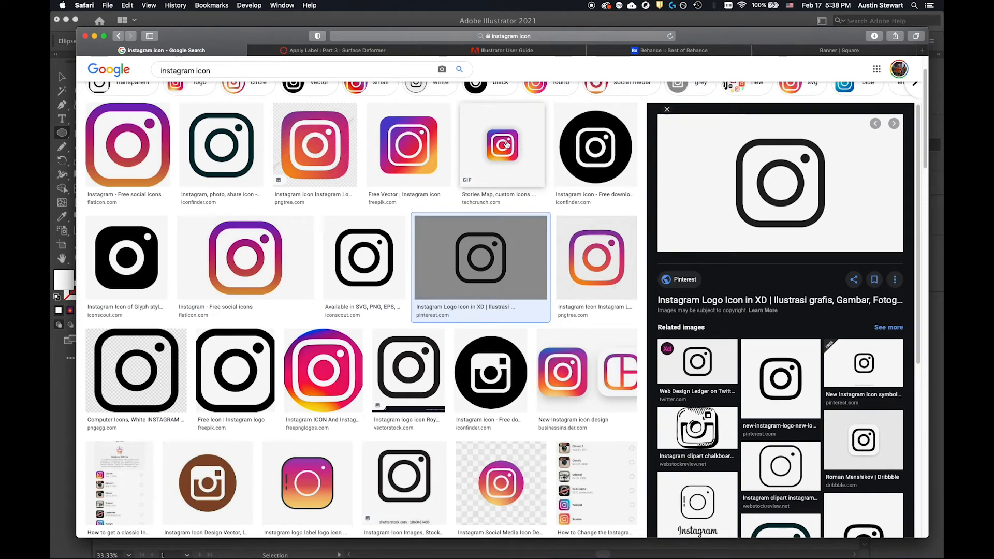
pyautogui.press('super+Tab')
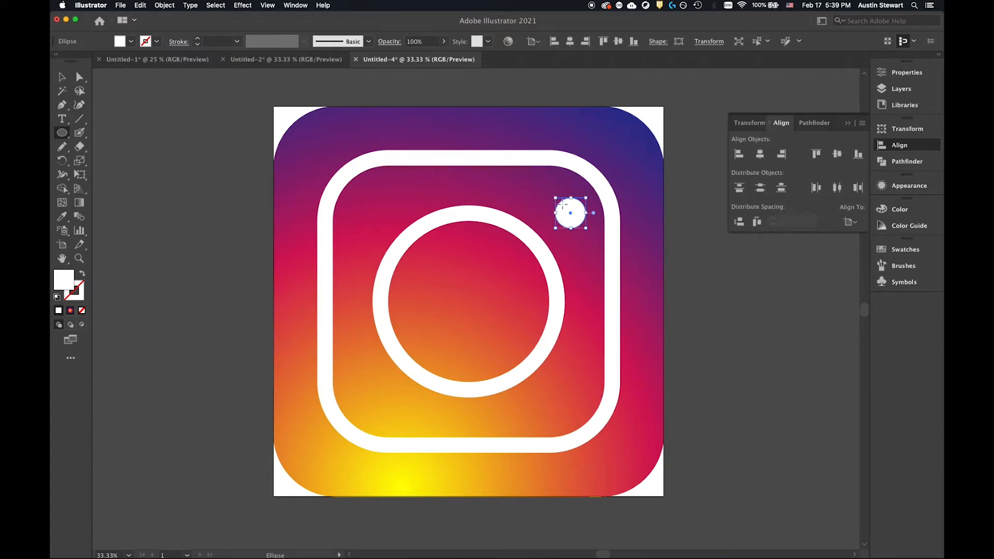
pyautogui.press('super+Tab')
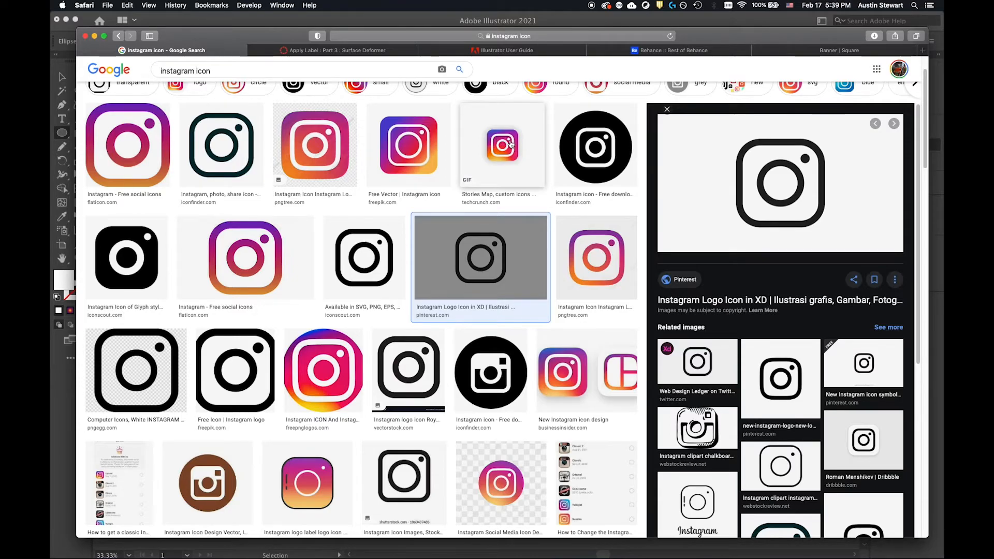
pyautogui.press('super+Tab')
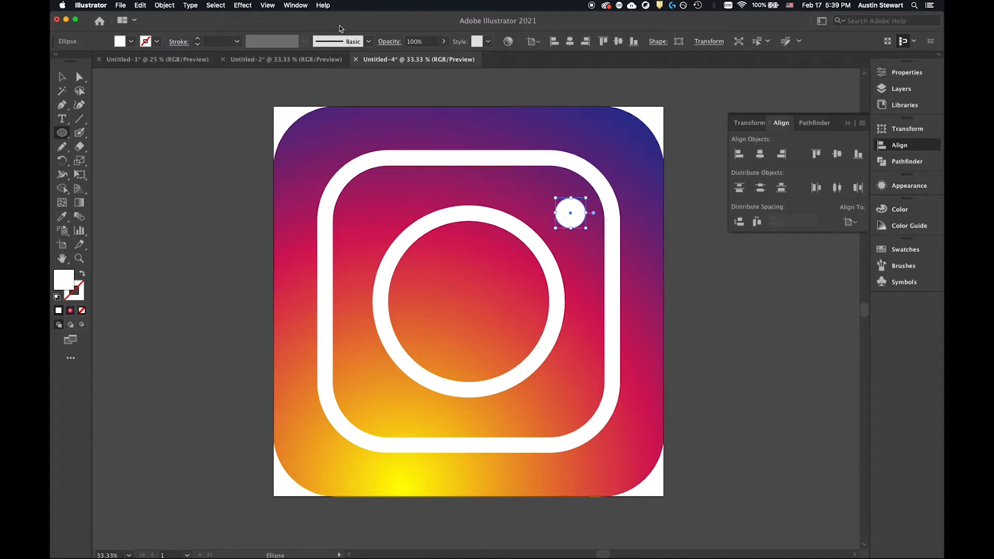
pyautogui.click(268, 4)
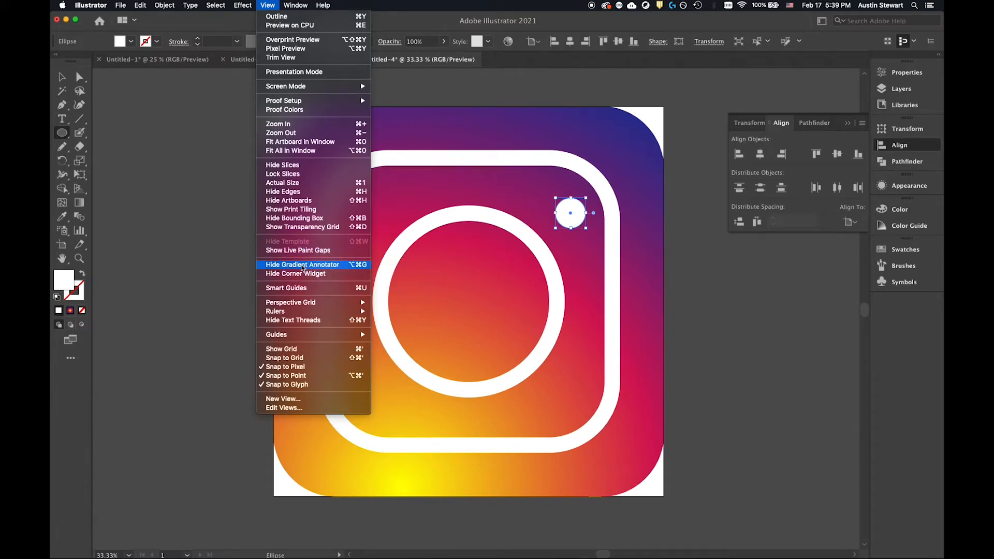
pyautogui.moveTo(304, 314)
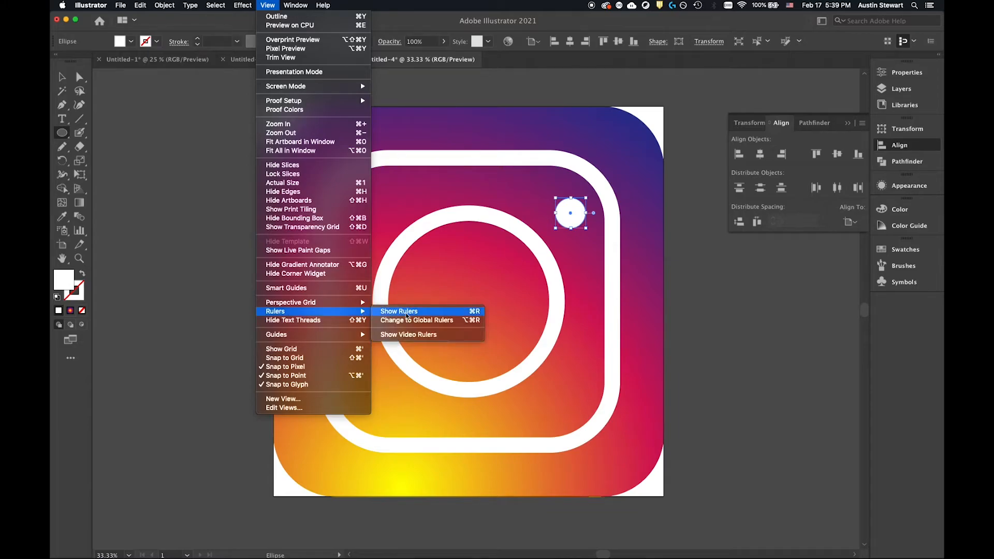
pyautogui.click(406, 313)
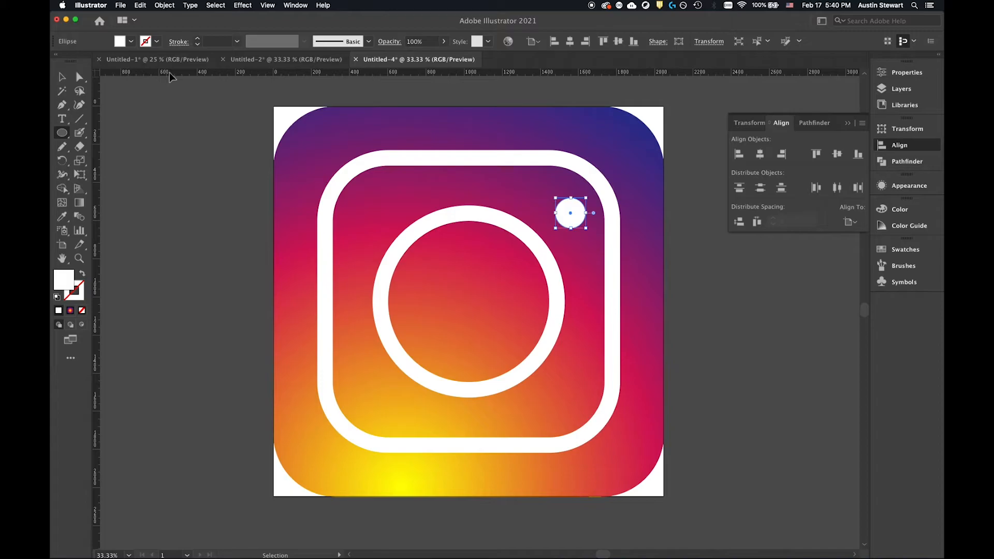
# Place a horizontal and a vertical ruler guide that cross near the small dot in the icon's upper-right area.
pyautogui.moveTo(169, 73); pyautogui.dragTo(170, 73)
pyautogui.moveTo(171, 166)
pyautogui.mouseDown()
pyautogui.moveTo(178, 161)
pyautogui.moveTo(179, 178)
pyautogui.mouseUp()
pyautogui.moveTo(179, 213); pyautogui.dragTo(187, 223)
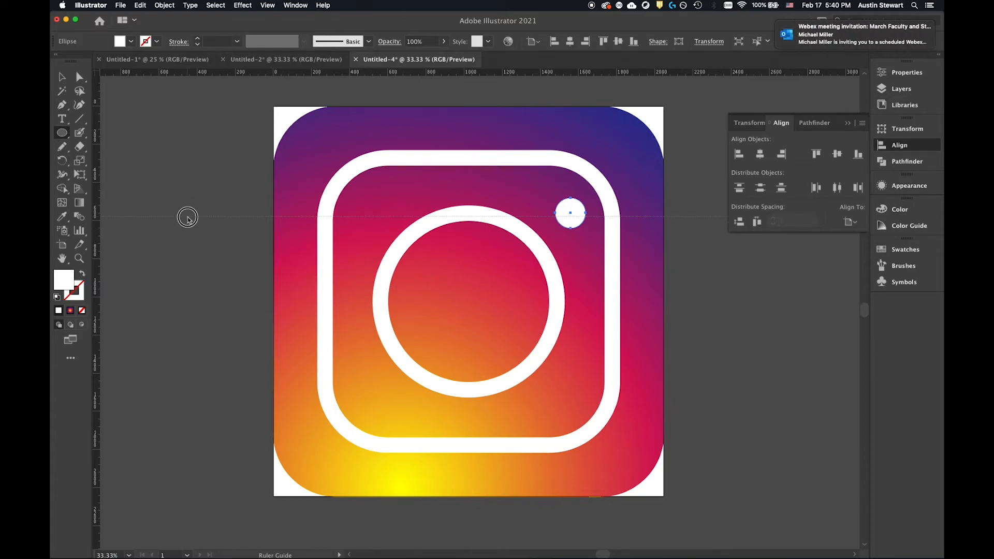
pyautogui.moveTo(188, 217); pyautogui.dragTo(187, 217)
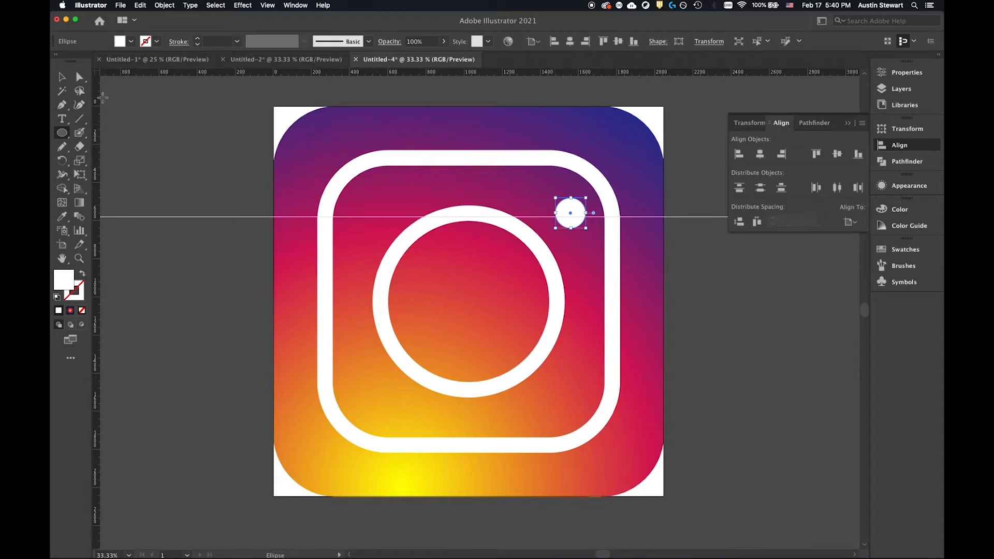
pyautogui.moveTo(97, 92); pyautogui.dragTo(556, 145)
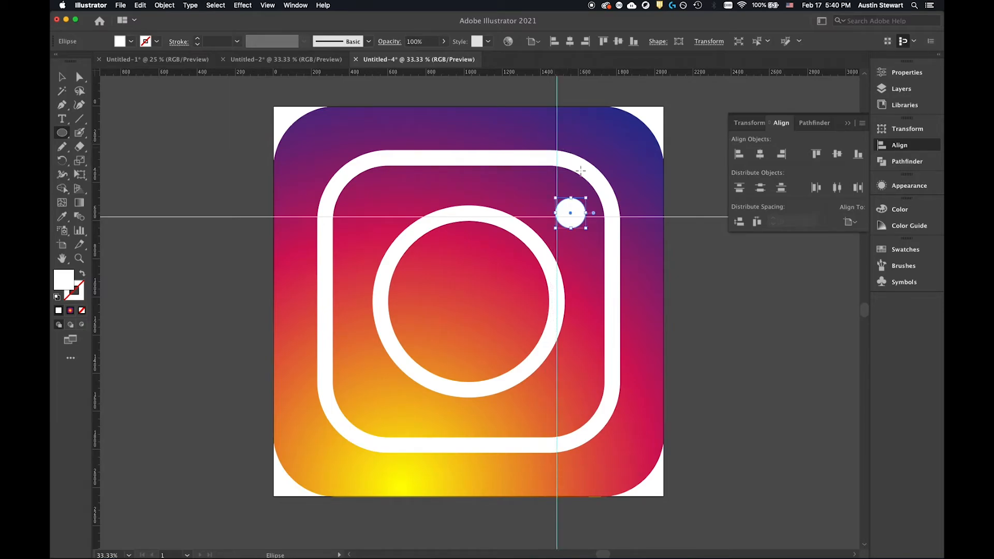
# Center the small white dot exactly on the intersection of the two guides, nudging it into place, and deselect it.
pyautogui.press('v')
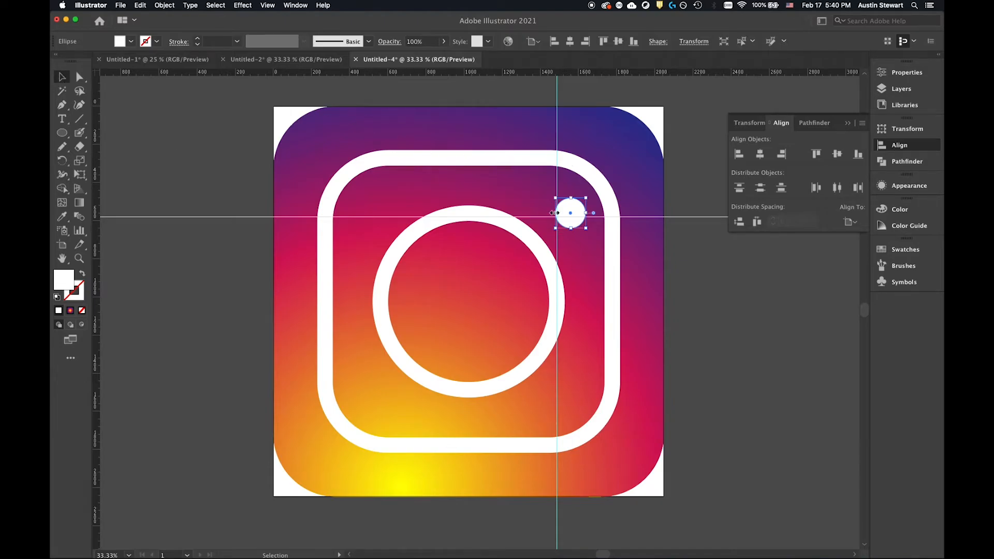
pyautogui.click(576, 206)
pyautogui.moveTo(576, 206); pyautogui.dragTo(564, 212)
pyautogui.scroll(4, 553, 205)
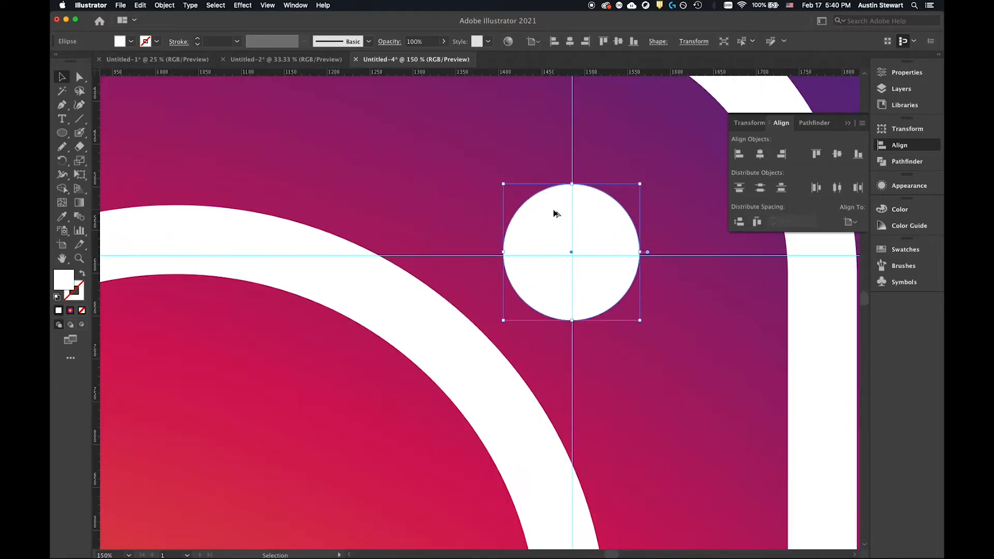
pyautogui.moveTo(592, 222); pyautogui.dragTo(597, 224)
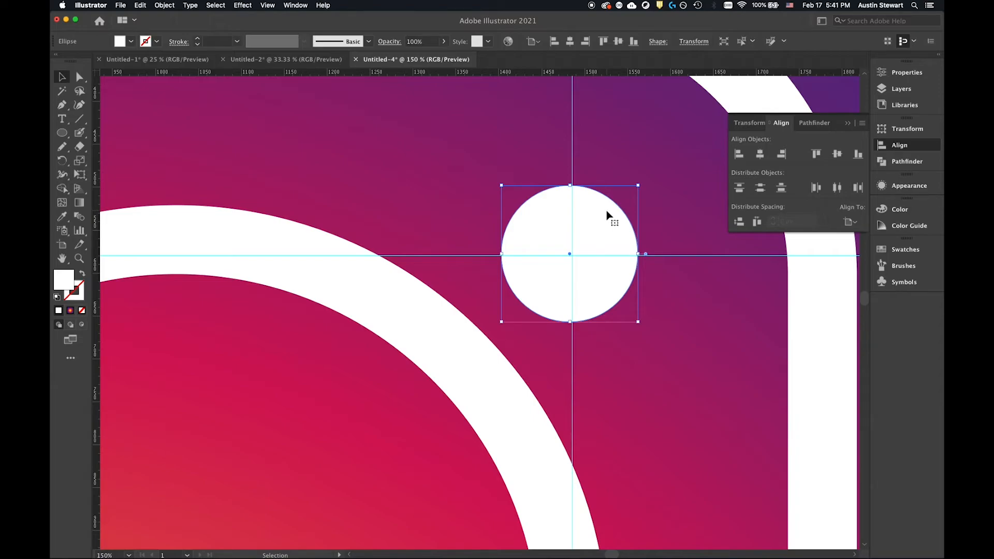
pyautogui.press('Down')
pyautogui.press('Down')
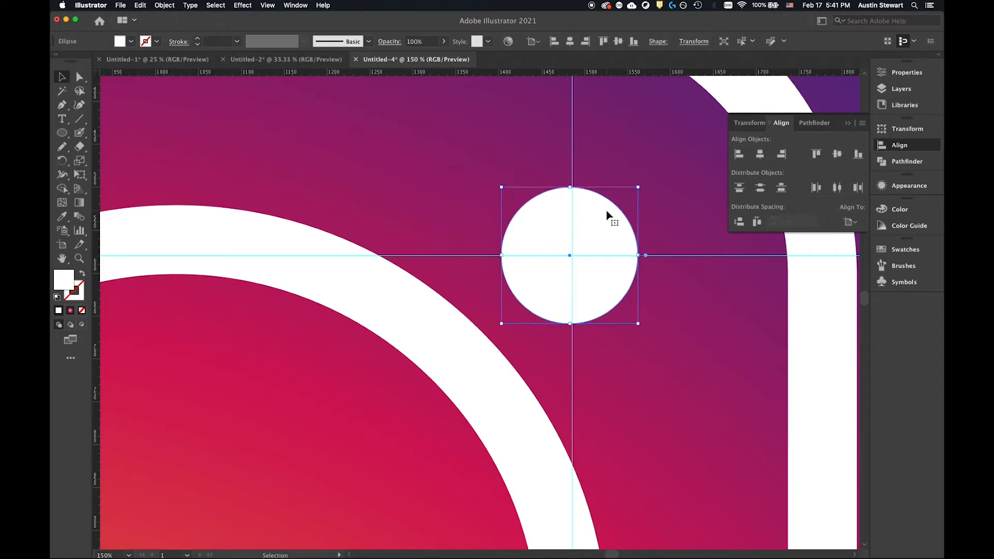
pyautogui.press('Right')
pyautogui.press('Right')
pyautogui.press('Right')
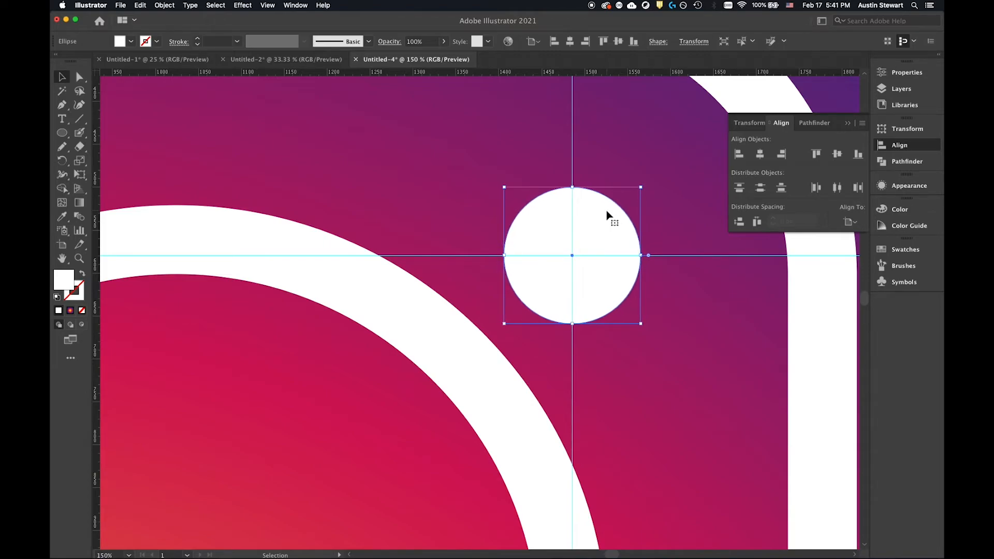
pyautogui.scroll(-5, 668, 457)
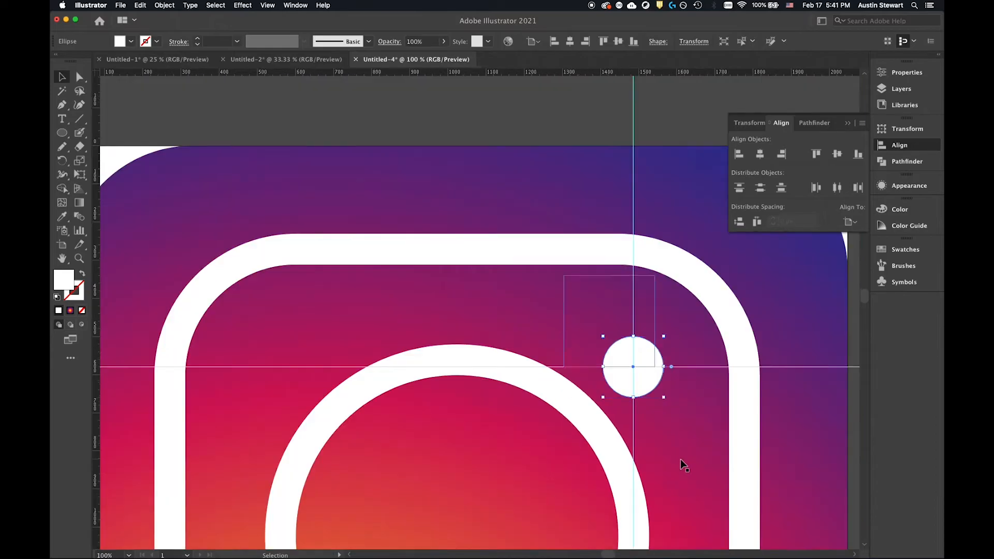
pyautogui.scroll(2, 676, 464)
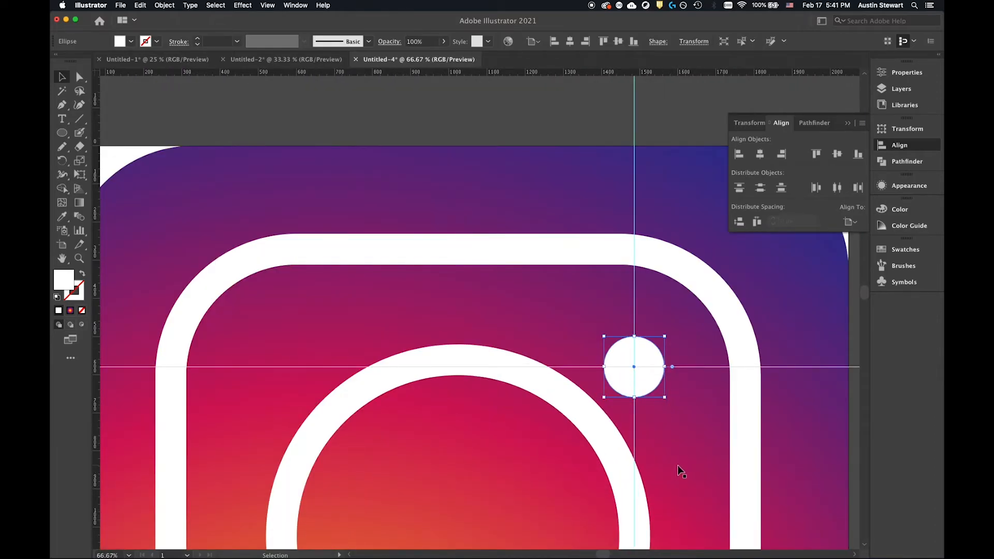
pyautogui.scroll(-4, 678, 465)
pyautogui.scroll(2, 676, 458)
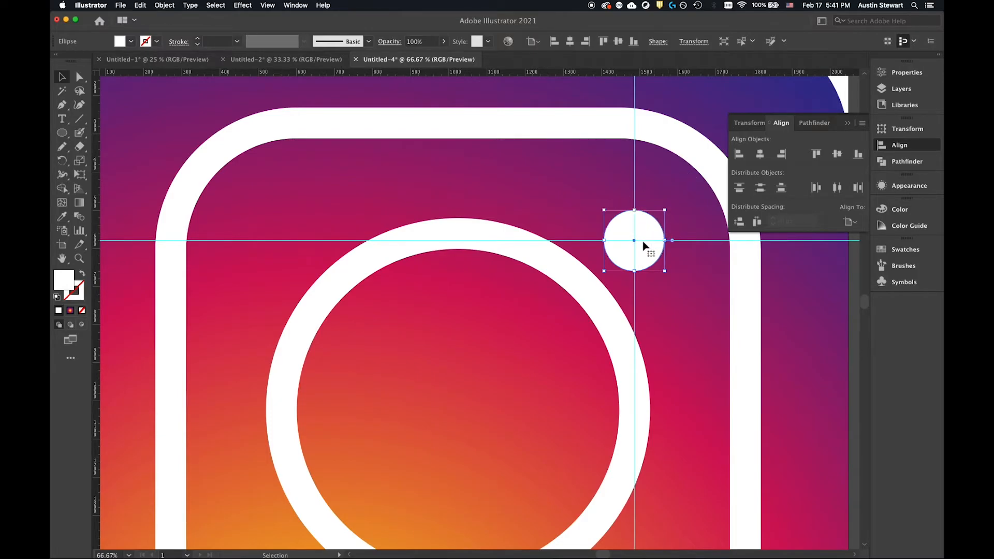
pyautogui.scroll(-3, 636, 279)
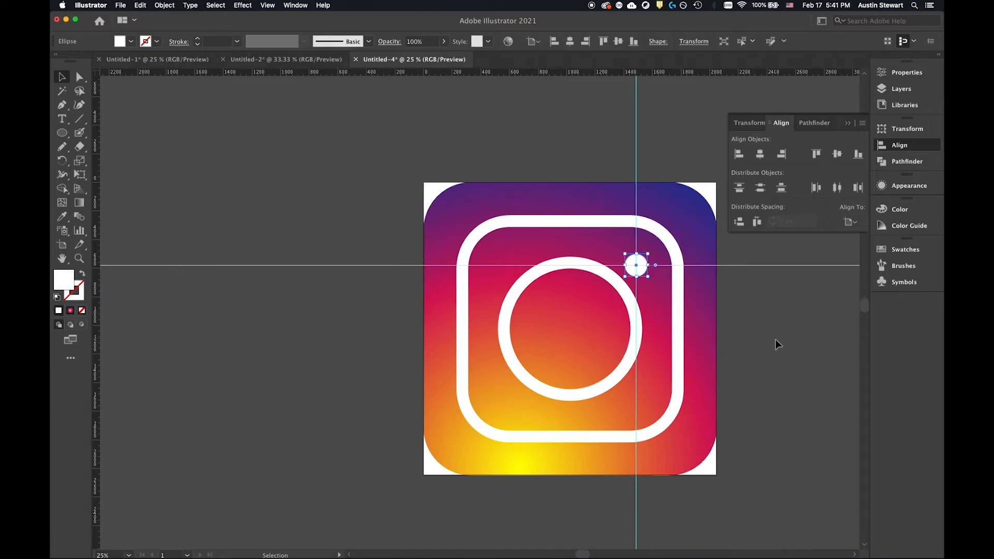
pyautogui.click(772, 338)
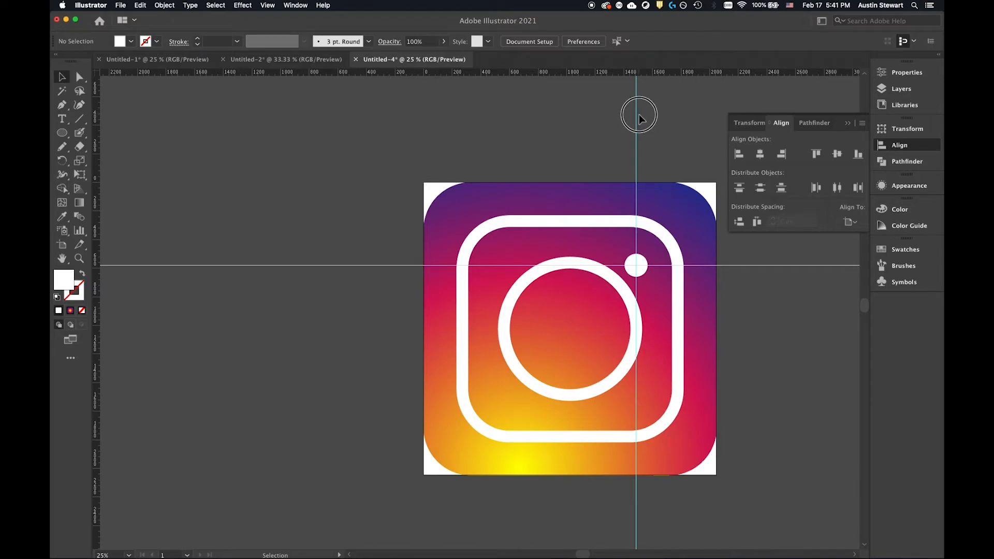
# Unlock the ruler guides.
pyautogui.click(726, 270)
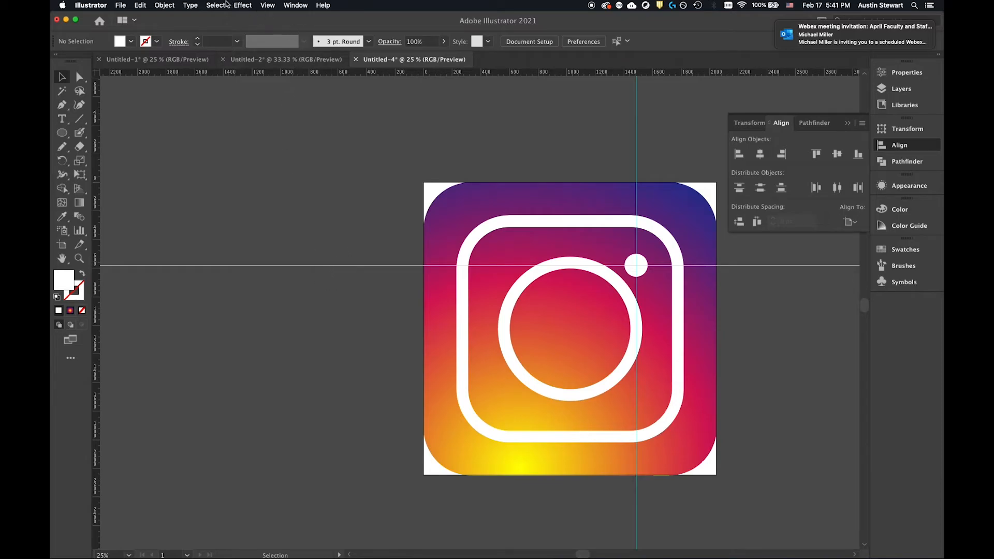
pyautogui.click(268, 5)
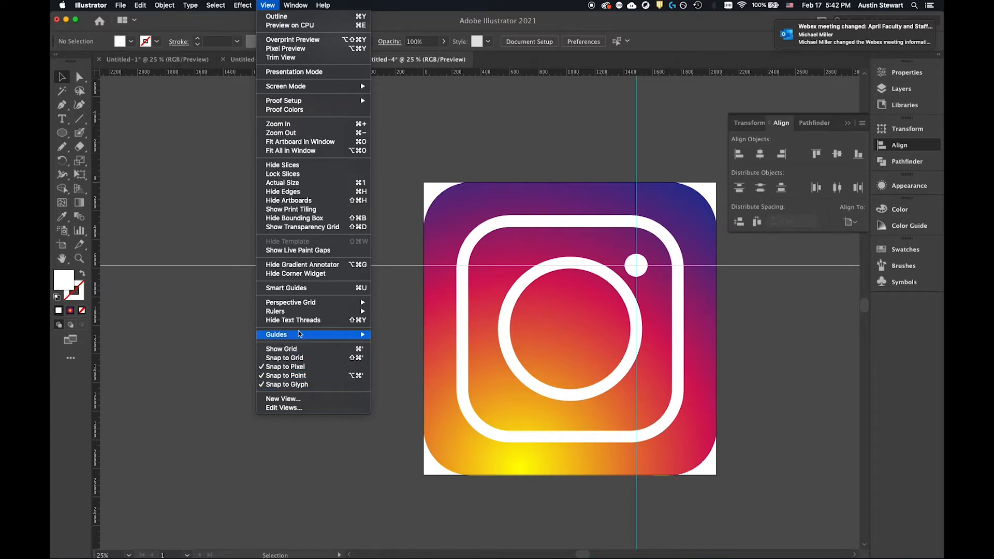
pyautogui.moveTo(311, 339)
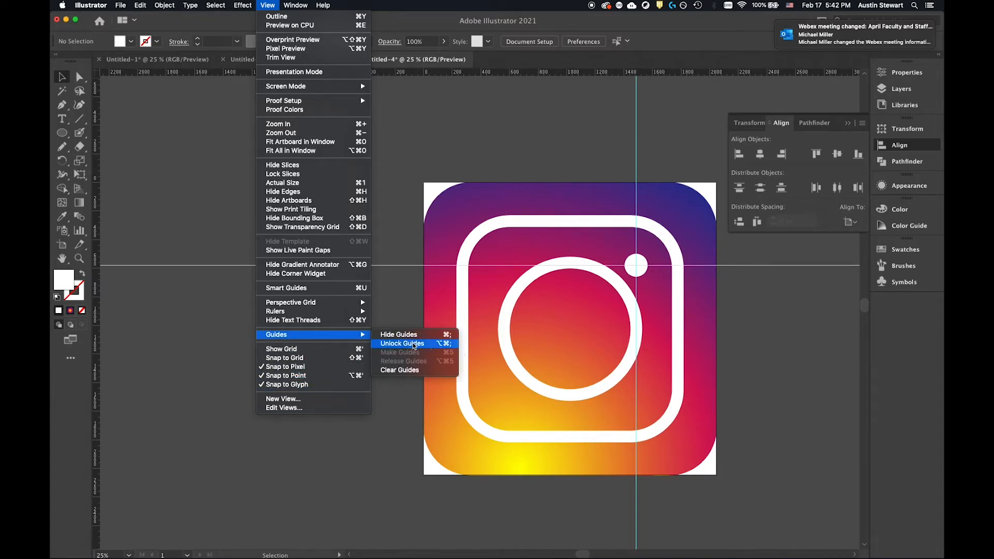
pyautogui.click(414, 344)
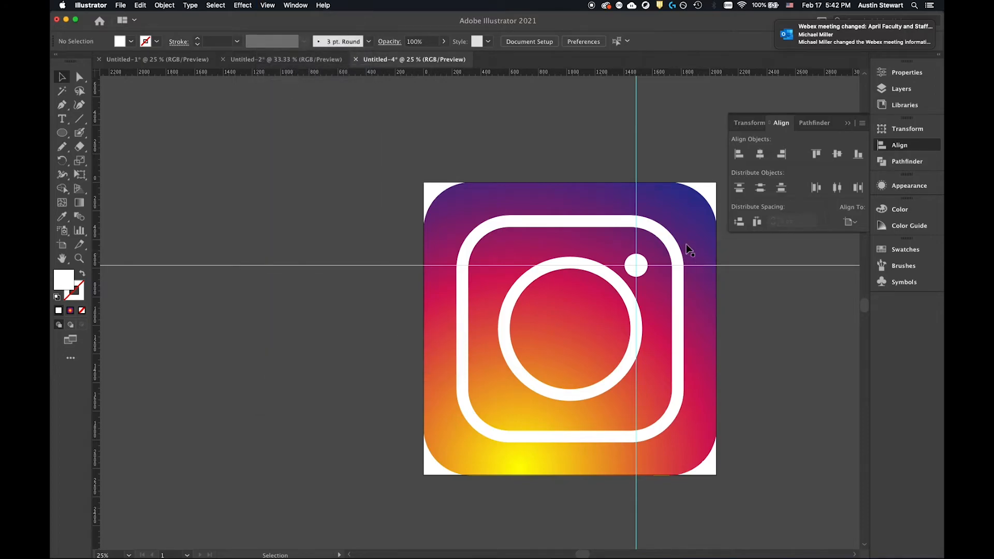
# Move the vertical guide slightly to the right of the dot and the horizontal guide slightly above it.
pyautogui.click(636, 160)
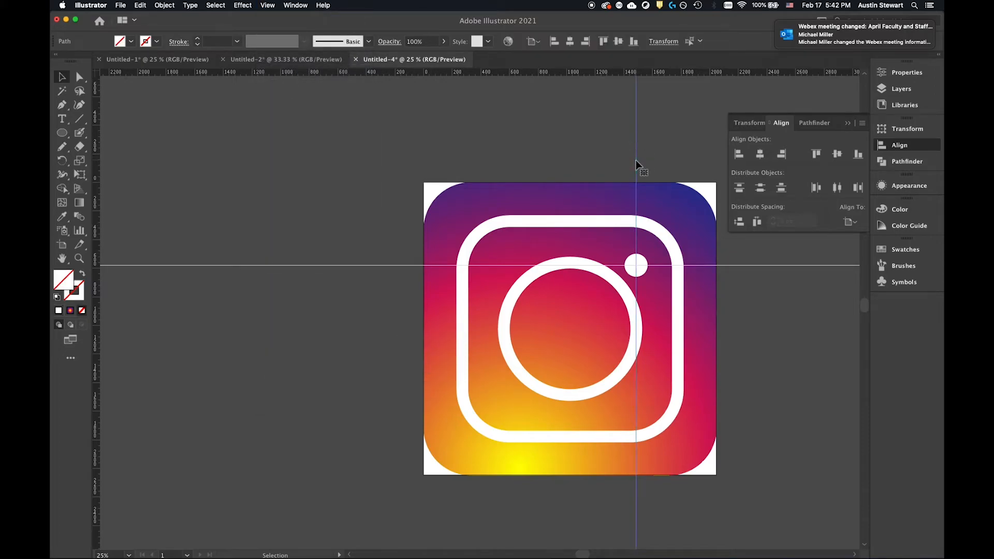
pyautogui.click(635, 163)
pyautogui.moveTo(636, 161); pyautogui.dragTo(645, 164)
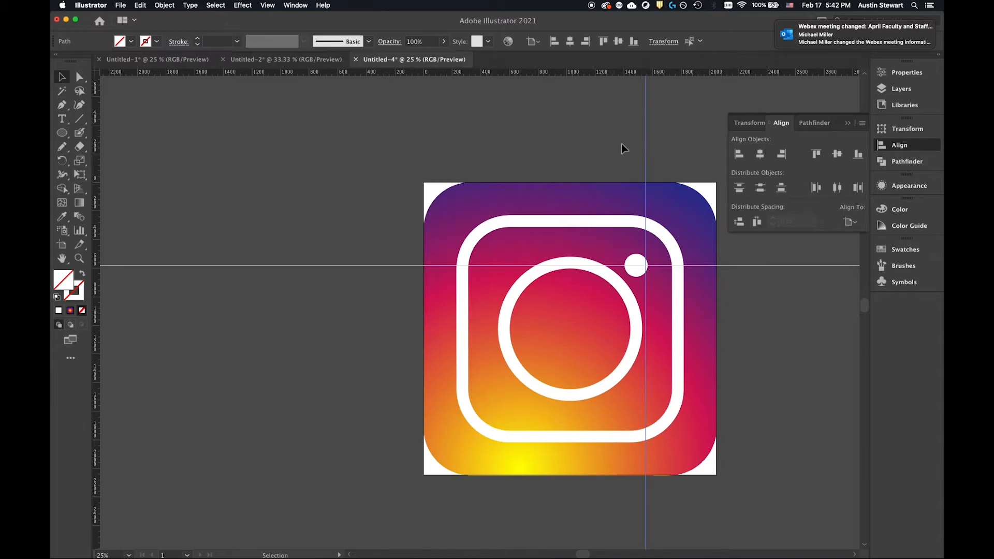
pyautogui.moveTo(647, 100); pyautogui.dragTo(652, 100)
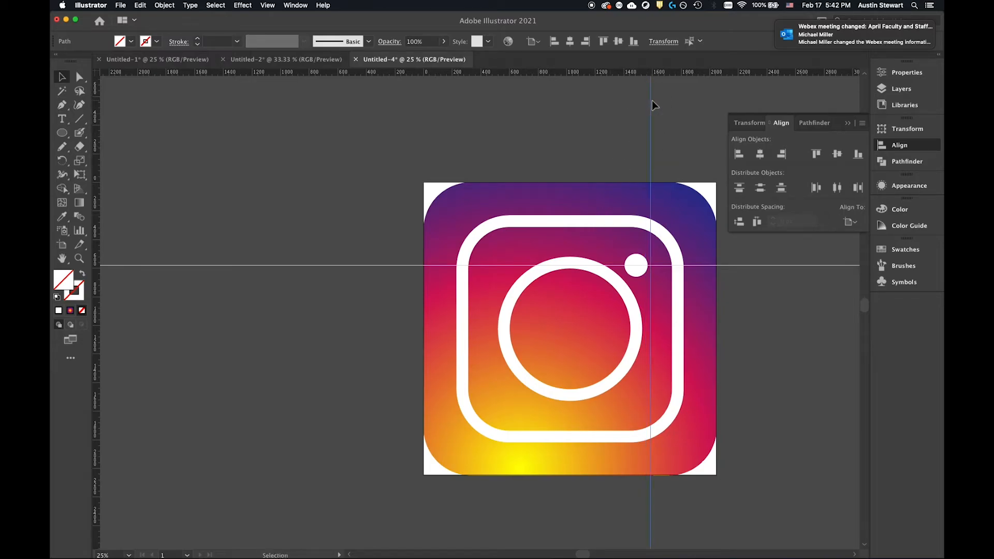
pyautogui.click(757, 266)
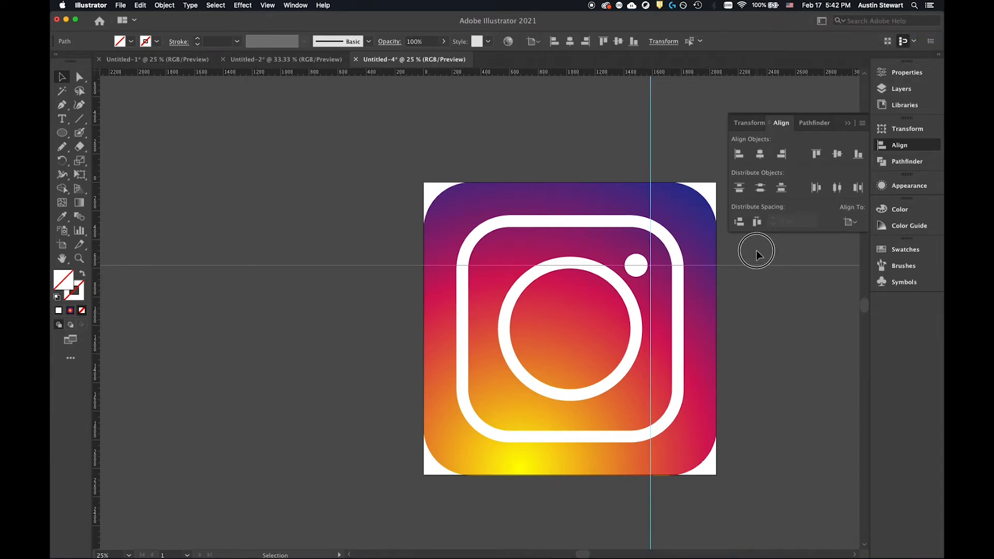
pyautogui.moveTo(756, 266); pyautogui.dragTo(756, 248)
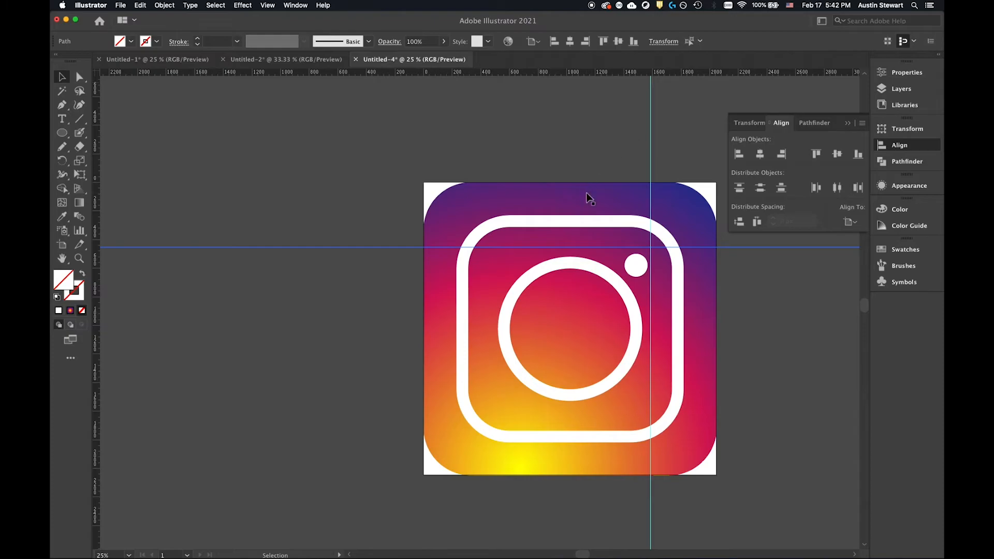
# Clear all ruler guides from the document.
pyautogui.click(267, 5)
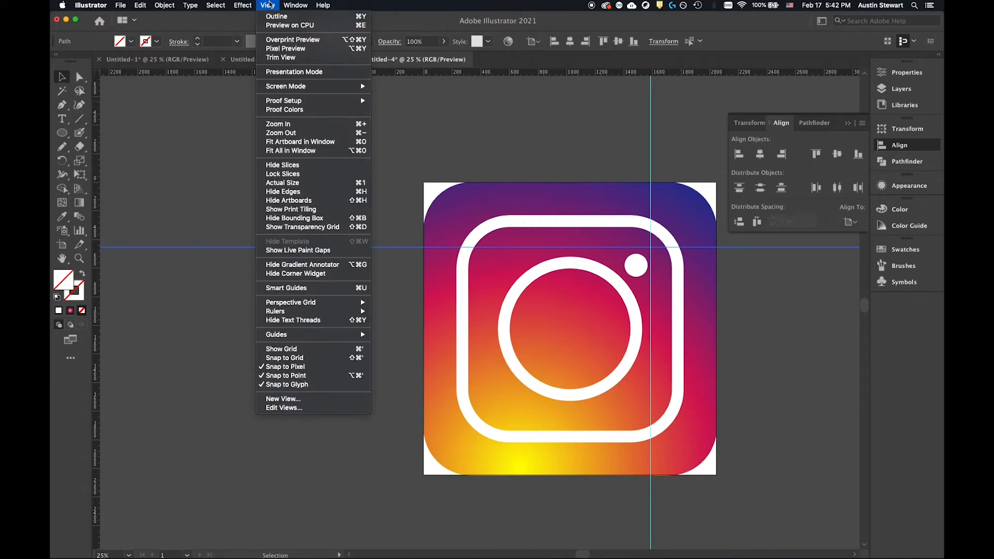
pyautogui.moveTo(282, 335)
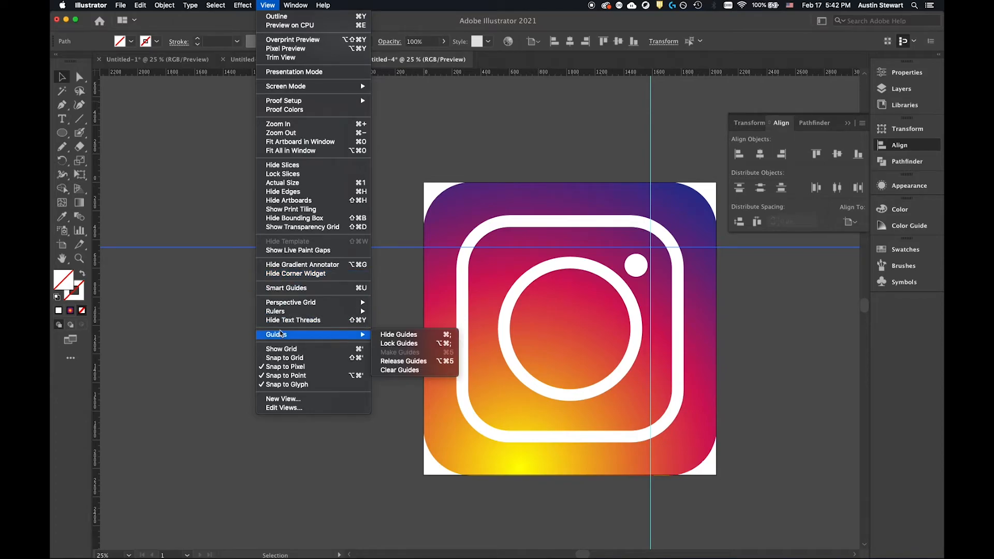
pyautogui.click(424, 370)
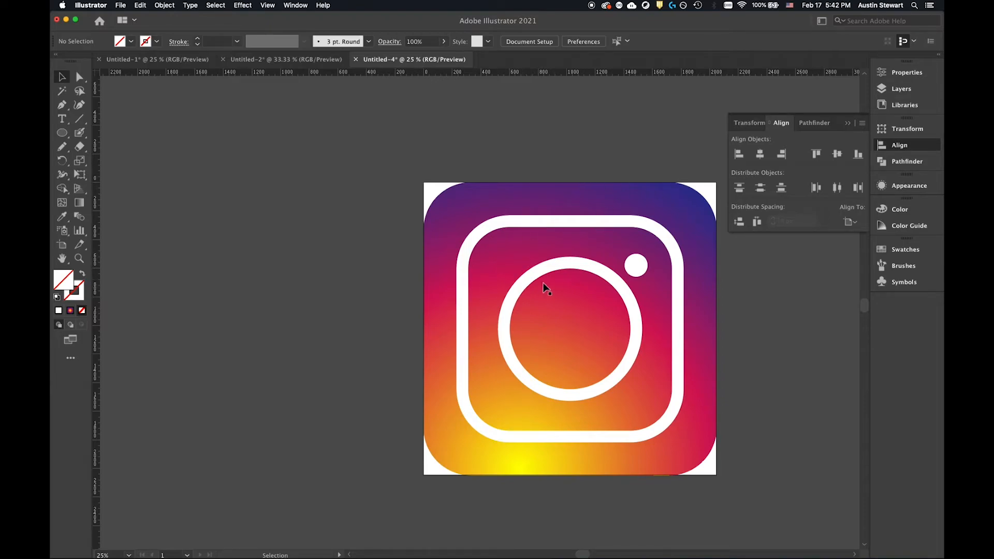
# Compare the icon with the Instagram reference images in Safari, and return to Illustrator.
pyautogui.press('a')
pyautogui.press('super+Tab')
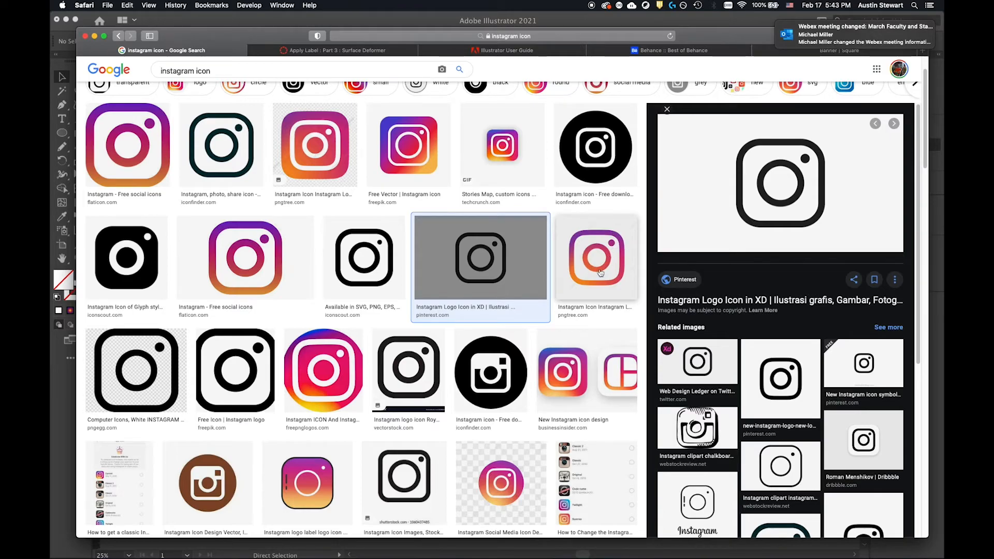
pyautogui.press('super+Tab')
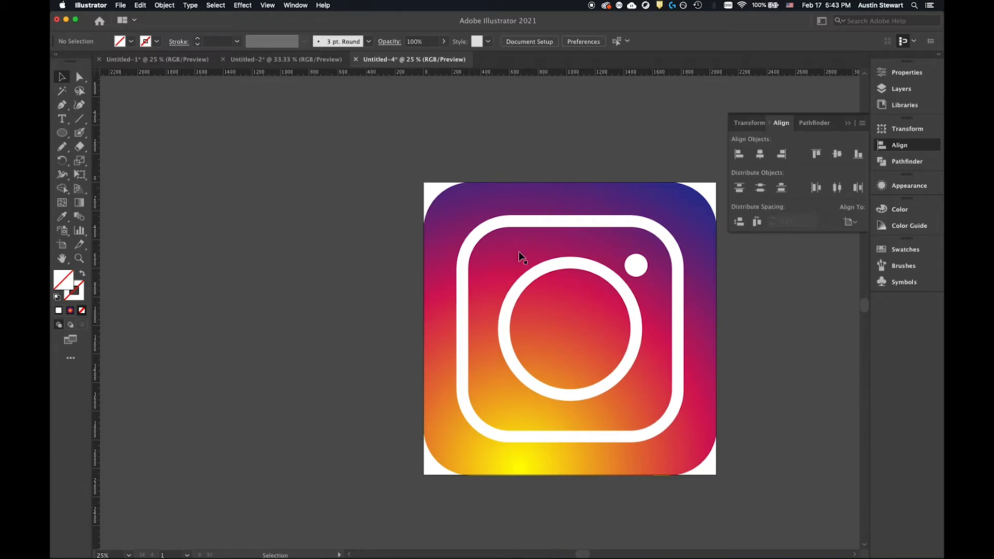
pyautogui.click(641, 230)
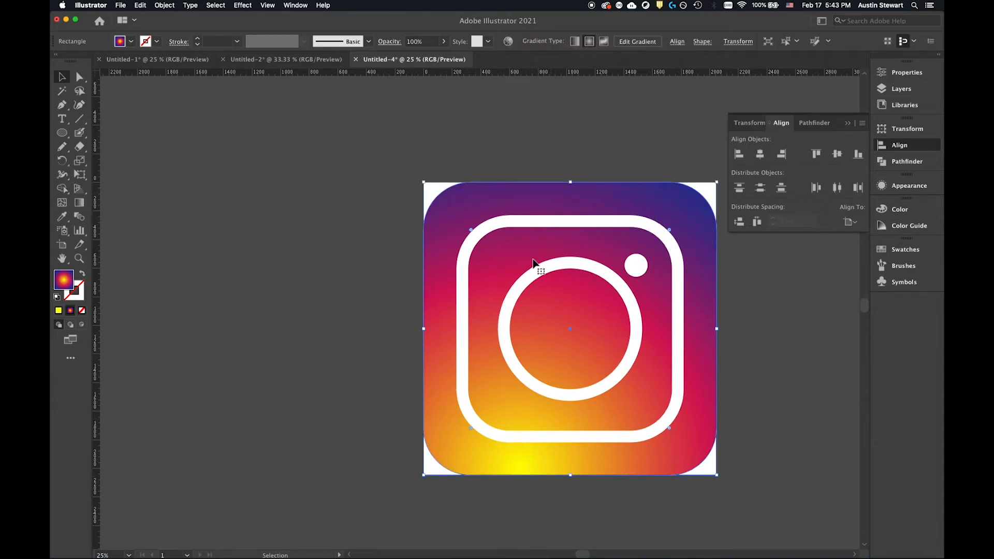
pyautogui.click(266, 169)
pyautogui.click(603, 273)
pyautogui.click(358, 146)
# Select the white rounded-square outline, the small dot and the lens circle together.
pyautogui.click(578, 222)
pyautogui.click(608, 221)
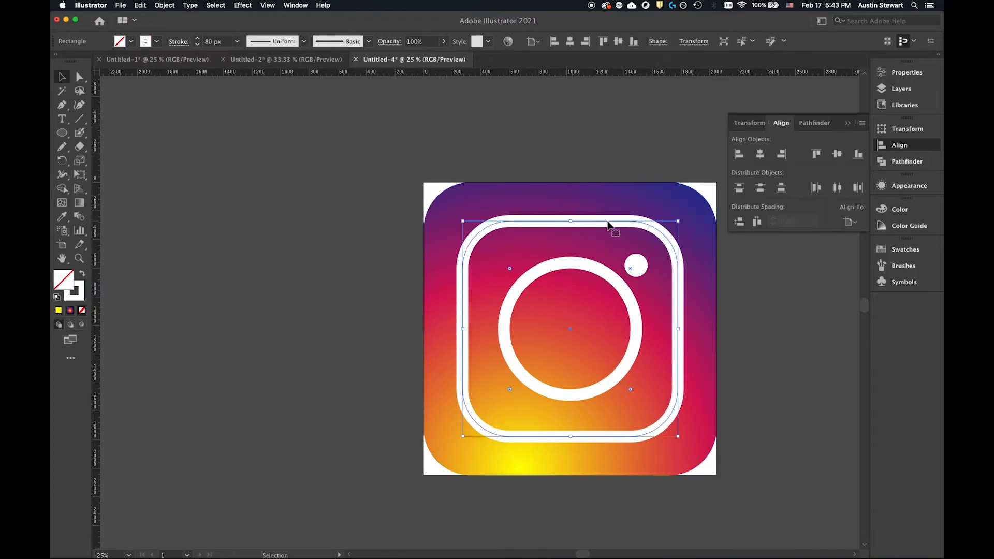
pyautogui.keyDown('shift'); pyautogui.click(639, 267); pyautogui.keyUp('shift')
pyautogui.keyDown('shift'); pyautogui.click(616, 283); pyautogui.keyUp('shift')
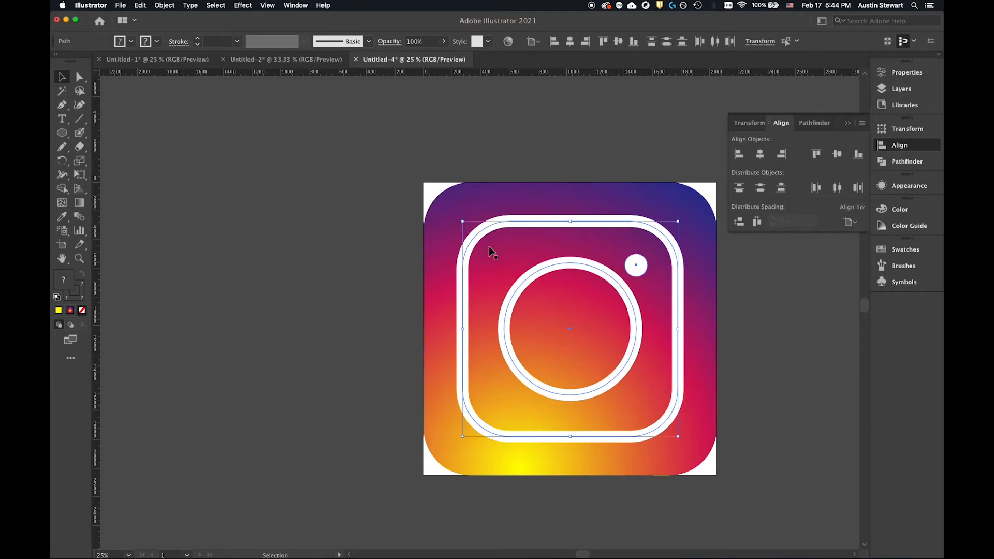
# Group the selected rounded-square outline, lens circle and dot into one object.
pyautogui.click(899, 88)
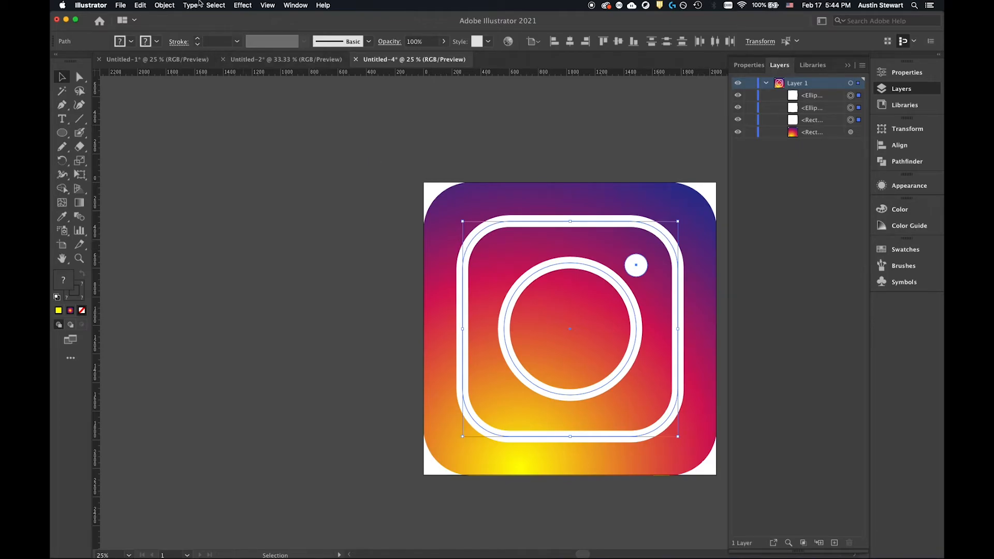
pyautogui.click(164, 5)
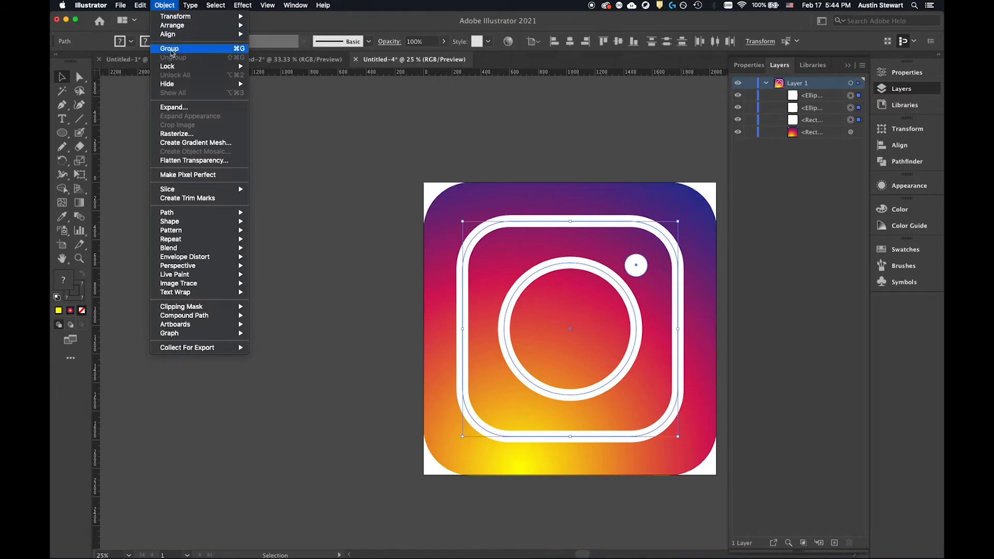
pyautogui.click(171, 49)
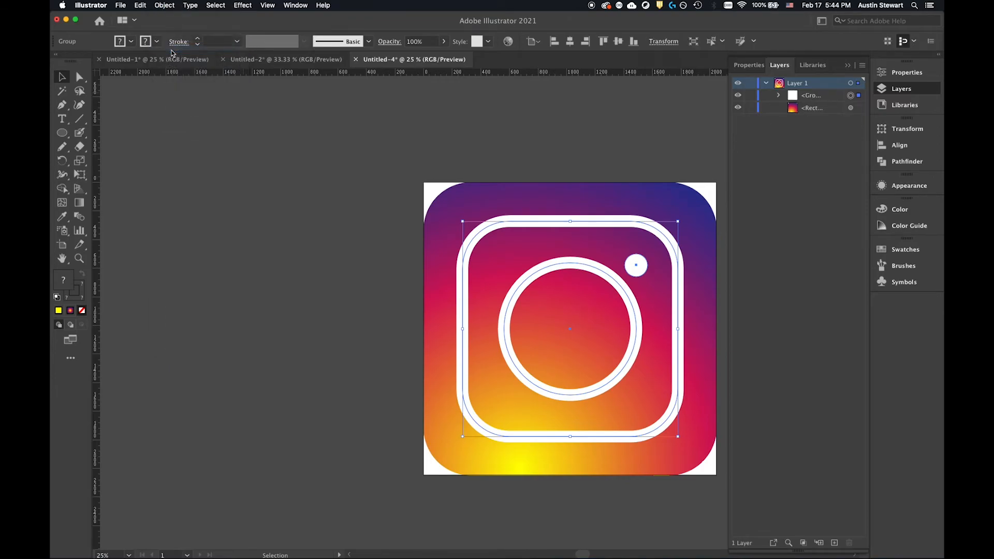
# Inspect the new group's contents in the layer list, hiding the dot and showing it again.
pyautogui.click(779, 96)
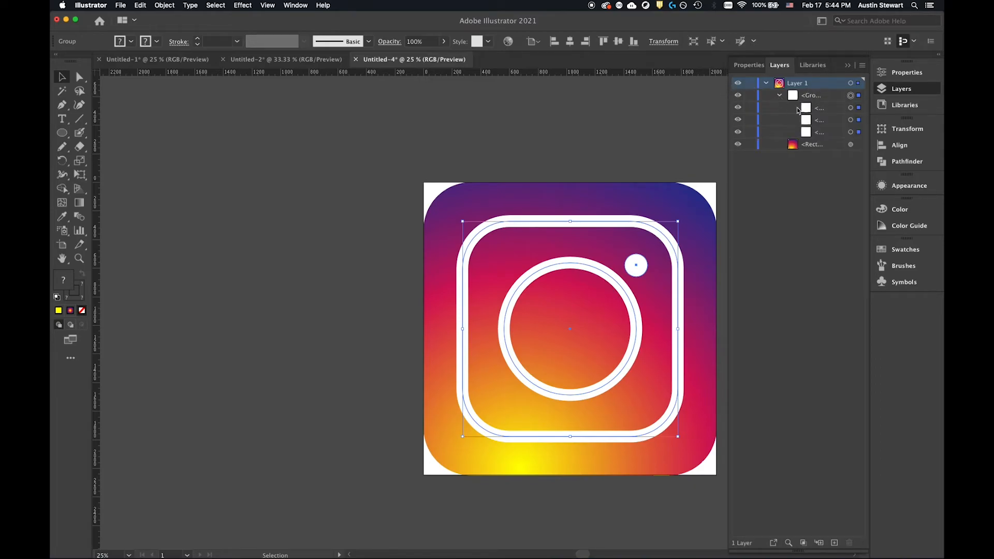
pyautogui.click(837, 110)
pyautogui.click(839, 120)
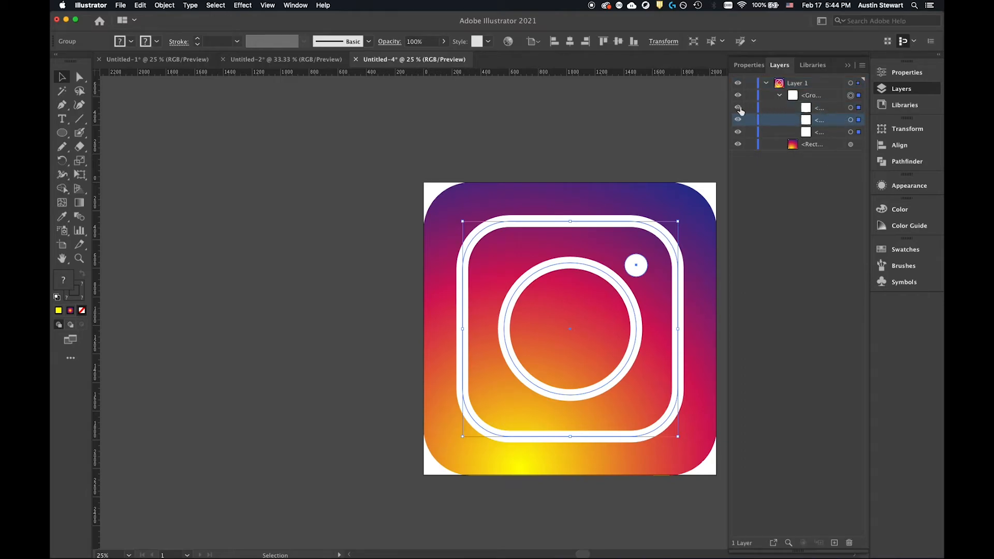
pyautogui.click(740, 107)
pyautogui.click(738, 108)
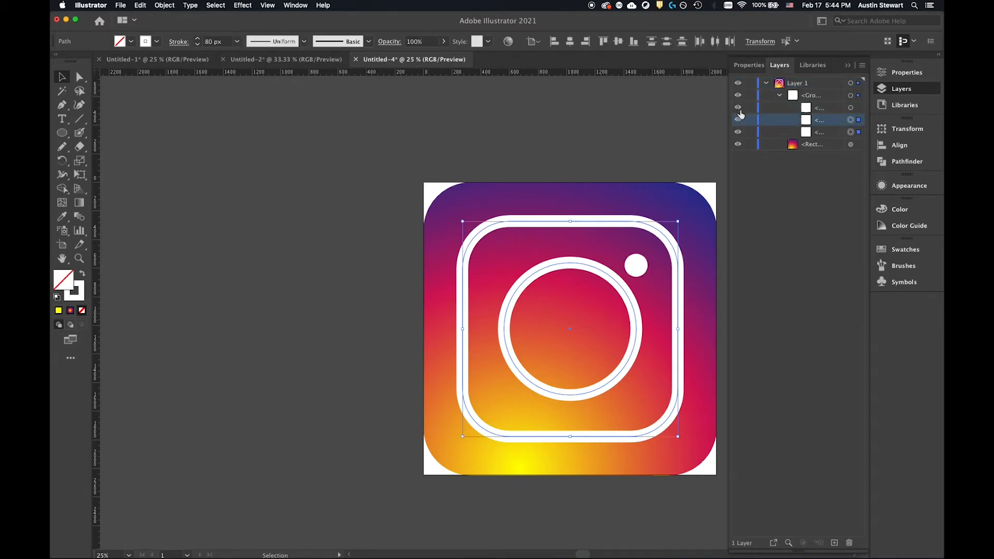
pyautogui.click(824, 97)
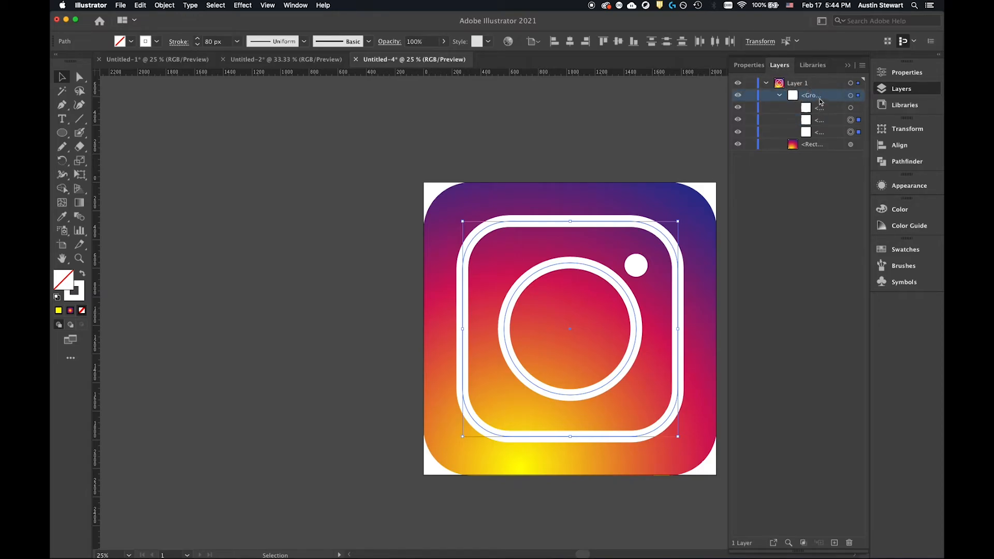
pyautogui.click(779, 96)
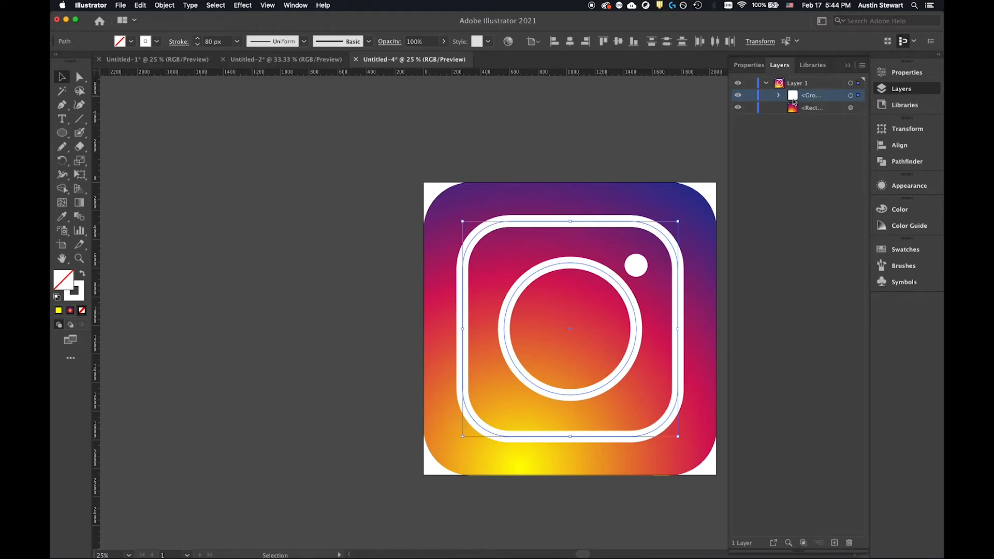
# Check the grouping on the canvas by selecting the gradient background and the white group in turn, and deselect everything.
pyautogui.click(555, 120)
pyautogui.click(620, 221)
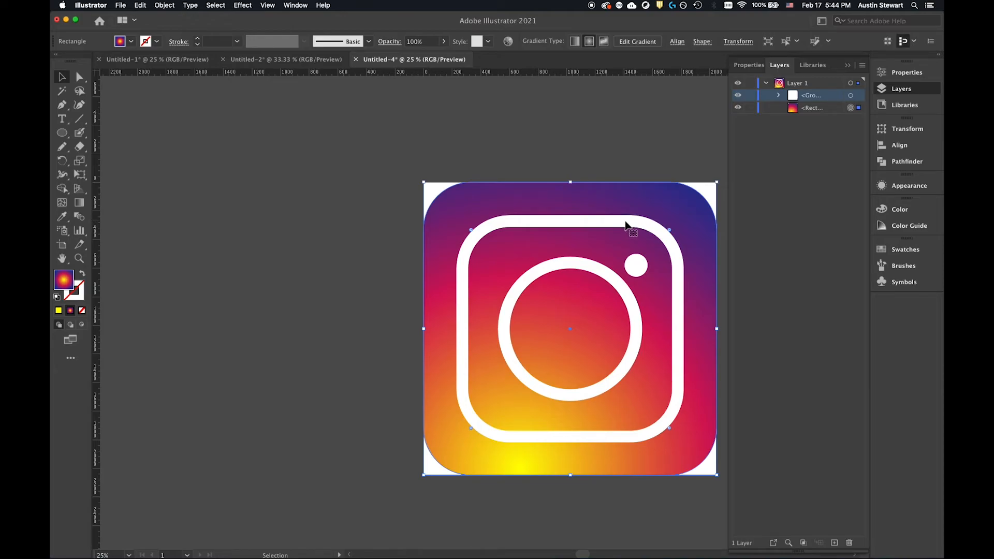
pyautogui.click(636, 264)
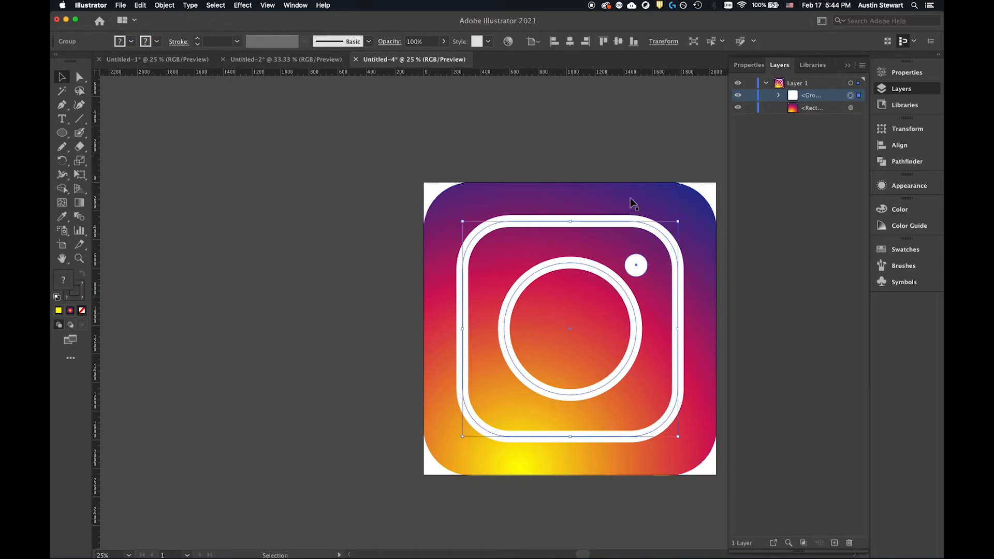
pyautogui.click(617, 175)
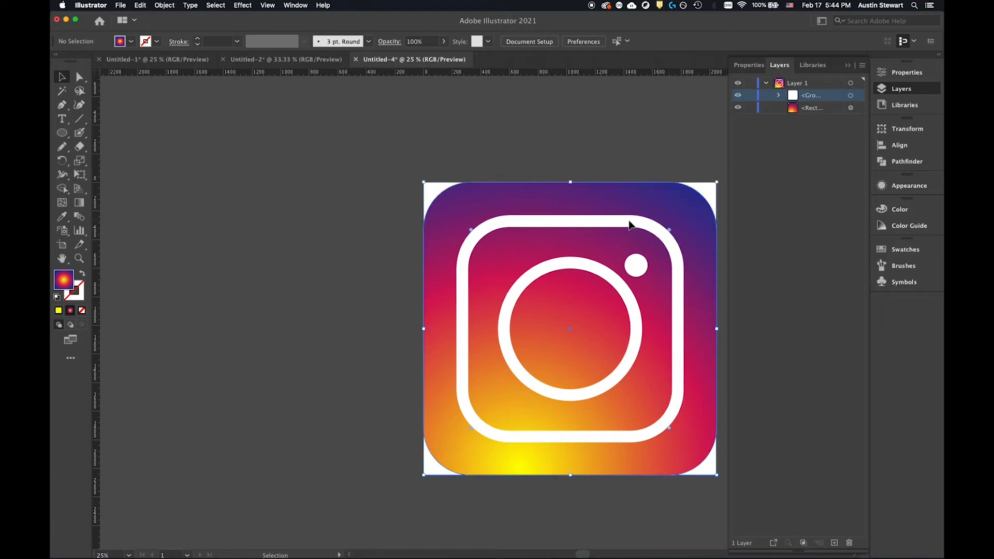
pyautogui.click(630, 223)
pyautogui.click(631, 226)
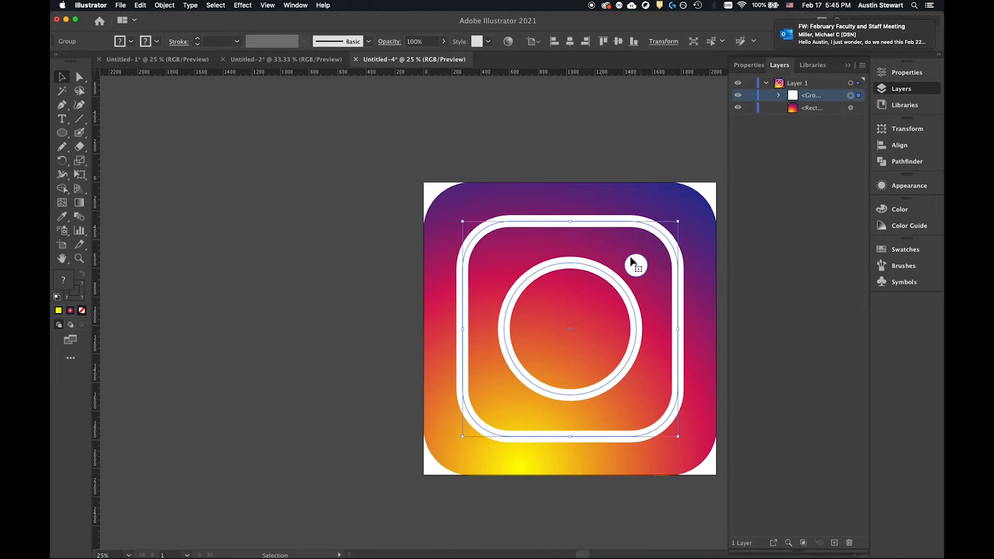
pyautogui.click(591, 134)
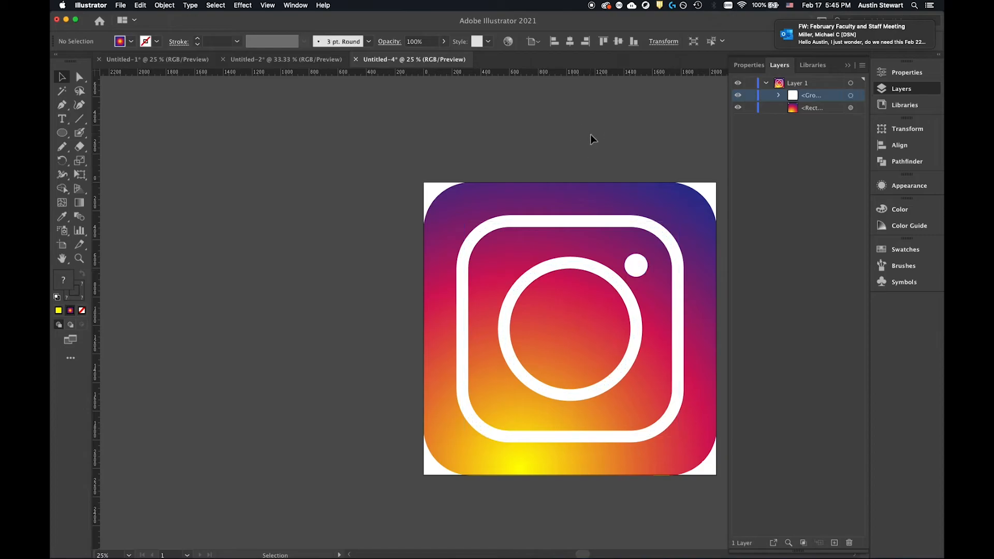
# Try moving the white icon group down and to the right and scaling it slightly smaller, and revert both changes.
pyautogui.click(637, 272)
pyautogui.moveTo(636, 267)
pyautogui.mouseDown()
pyautogui.moveTo(598, 266)
pyautogui.moveTo(646, 264)
pyautogui.moveTo(588, 270)
pyautogui.moveTo(644, 271)
pyautogui.mouseUp()
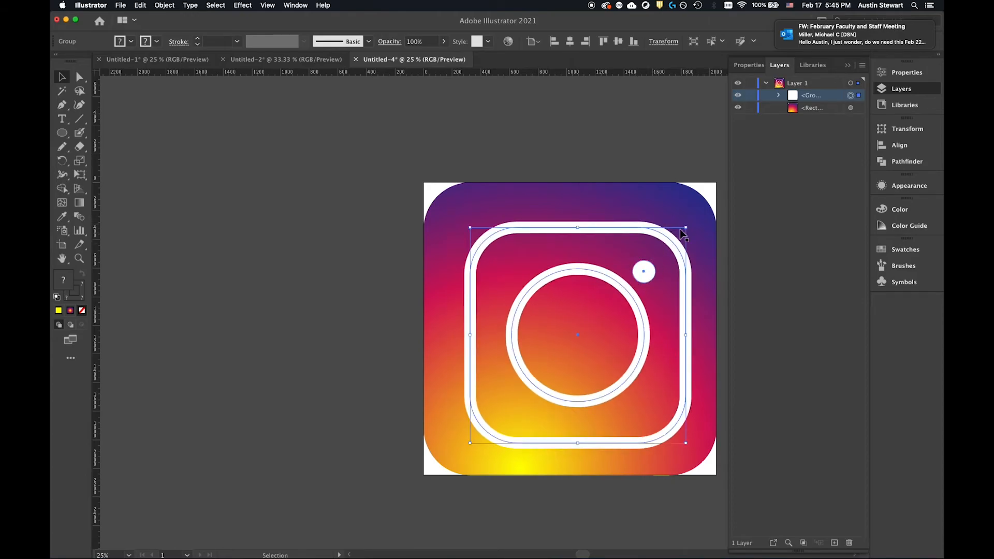
pyautogui.moveTo(687, 228); pyautogui.dragTo(678, 259)
pyautogui.press('a')
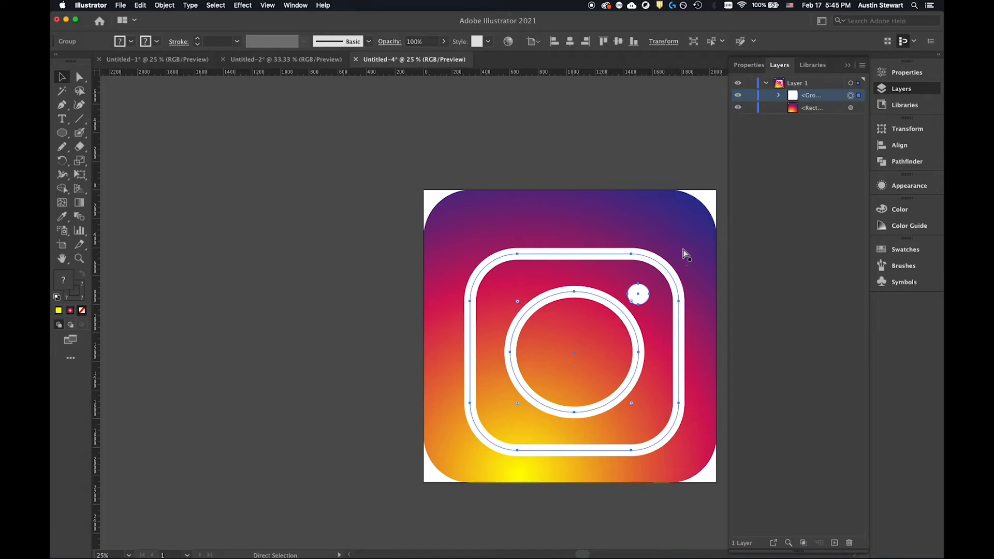
pyautogui.press('super+x')
pyautogui.press('super+v')
pyautogui.press('v')
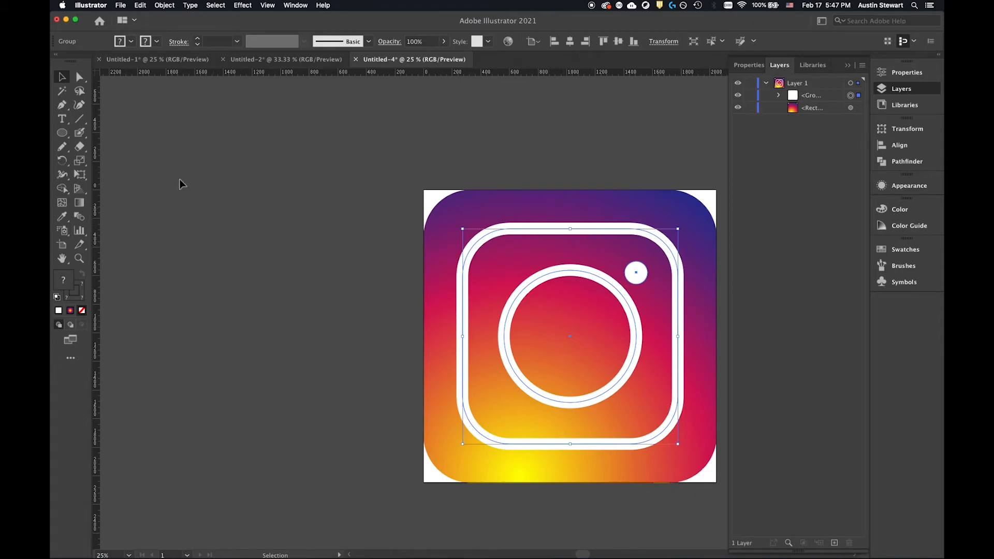
# Draw a large white rounded rectangle on the empty canvas to the left of the artboard.
pyautogui.click(163, 153)
pyautogui.click(61, 134)
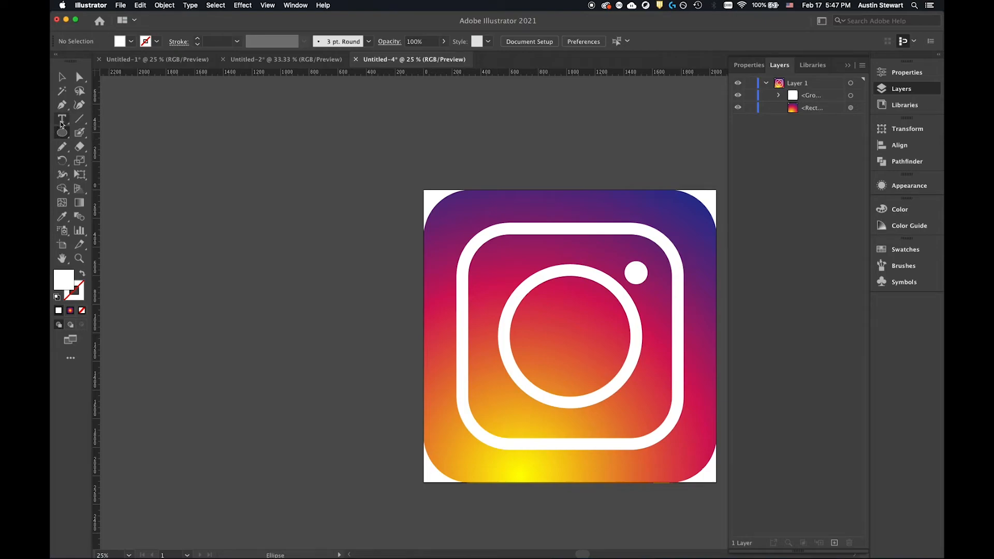
pyautogui.moveTo(61, 135); pyautogui.dragTo(354, 320)
pyautogui.moveTo(165, 149); pyautogui.dragTo(182, 171)
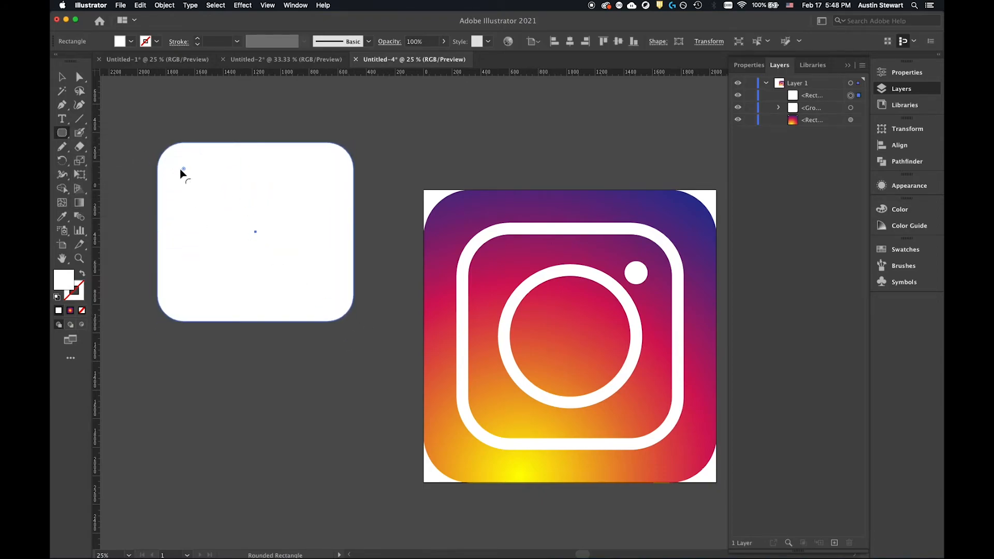
# Draw a closed, wavy S-shaped form below the white rounded rectangle with the Curvature tool.
pyautogui.click(79, 106)
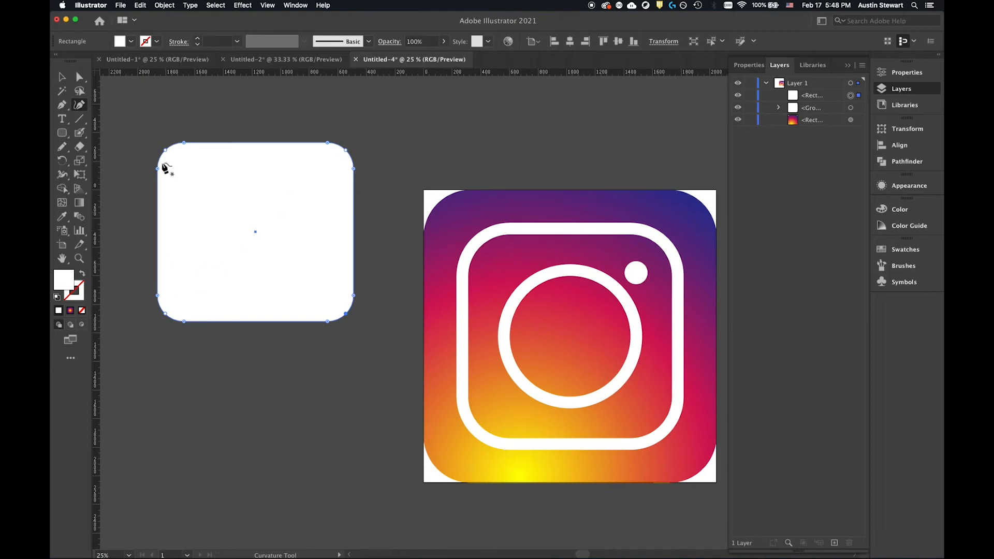
pyautogui.click(149, 477)
pyautogui.click(197, 431)
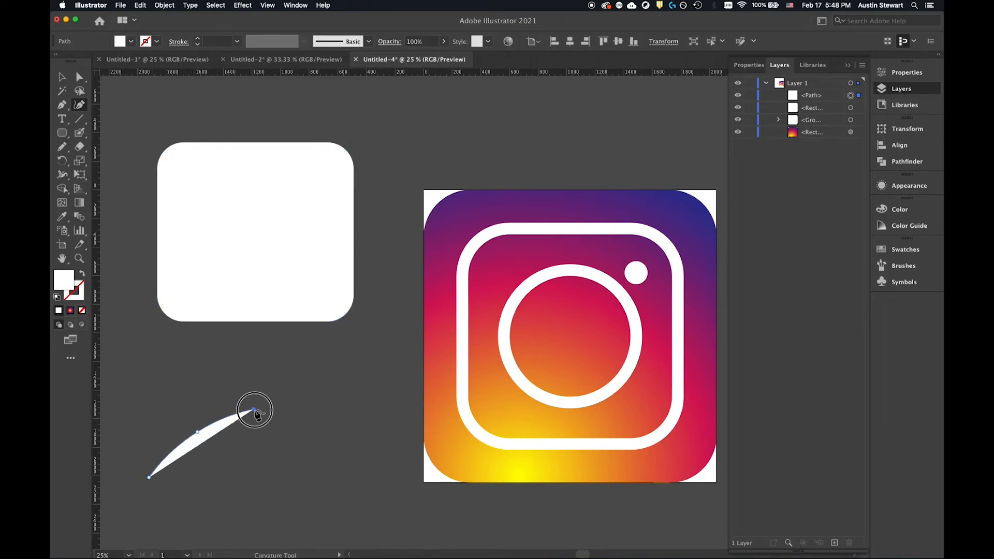
pyautogui.click(258, 443)
pyautogui.click(255, 501)
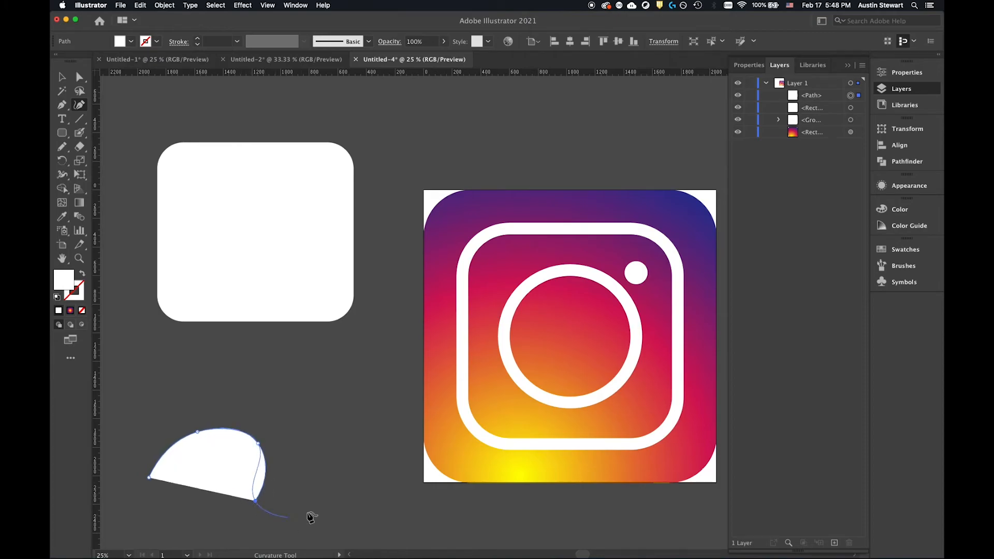
pyautogui.click(314, 487)
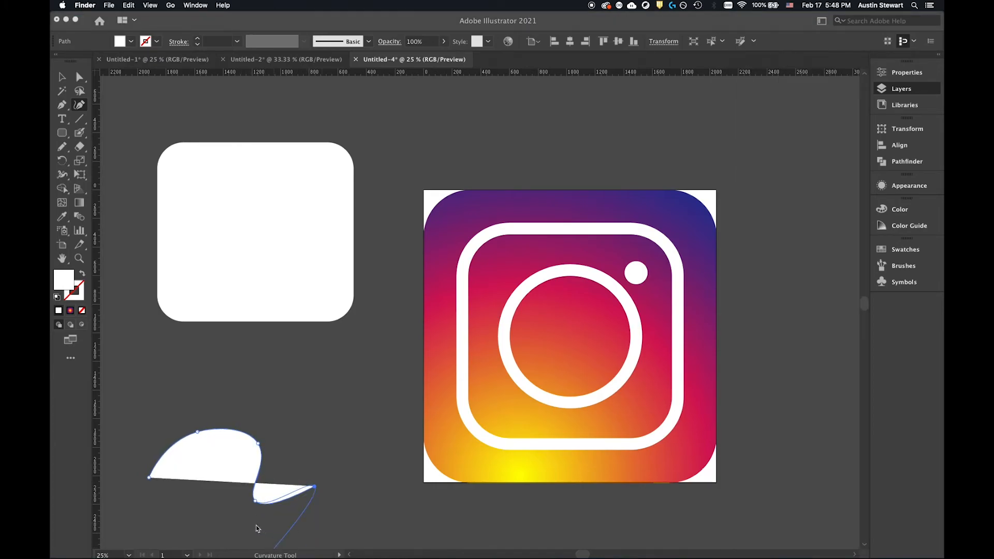
pyautogui.click(249, 538)
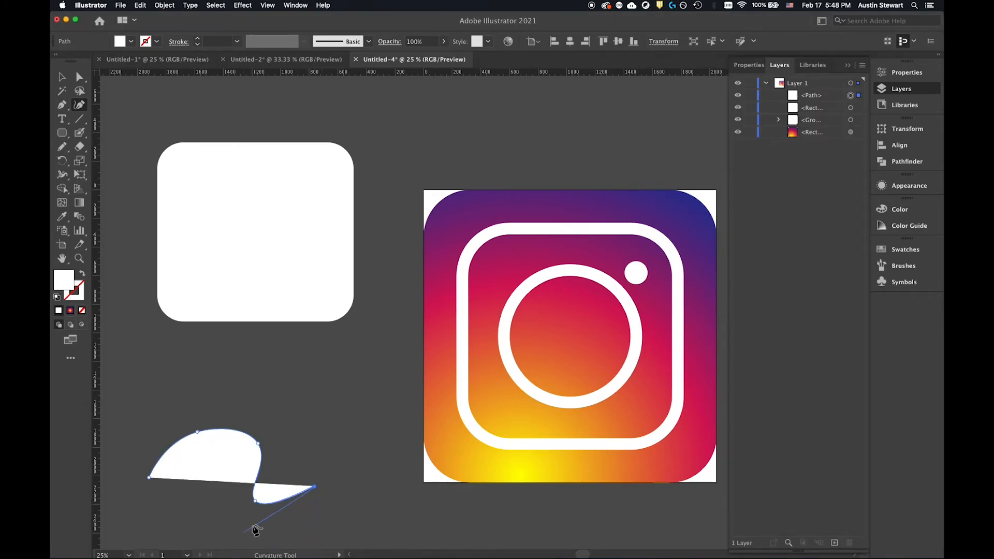
pyautogui.click(291, 532)
pyautogui.click(206, 511)
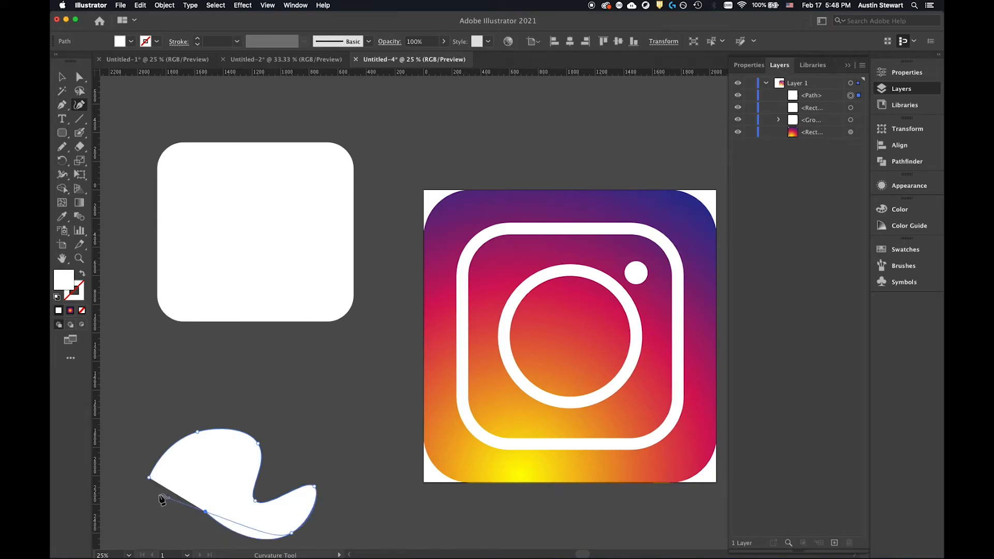
pyautogui.click(206, 473)
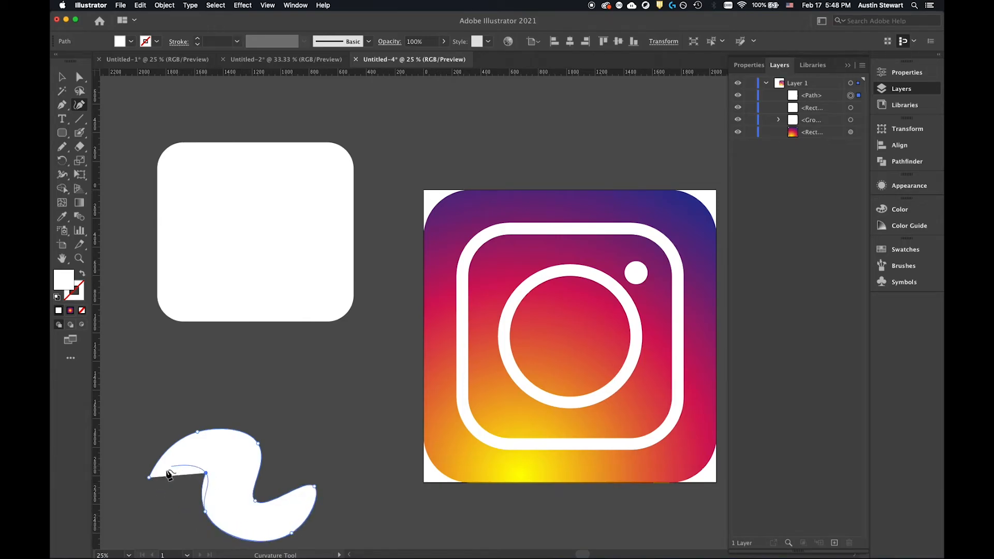
pyautogui.click(150, 478)
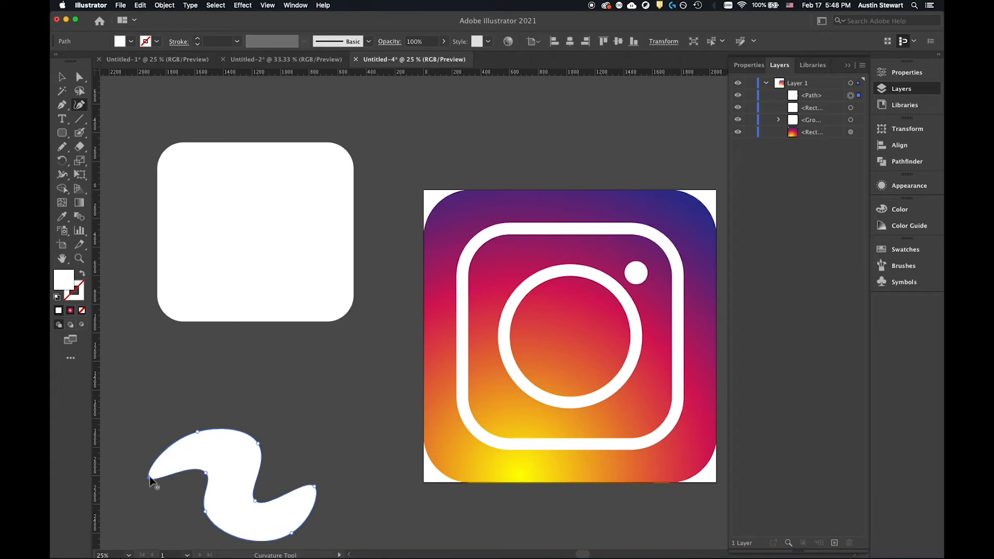
# Move the wavy shape above the icon and shift the white rounded rectangle slightly down and to the right.
pyautogui.click(61, 77)
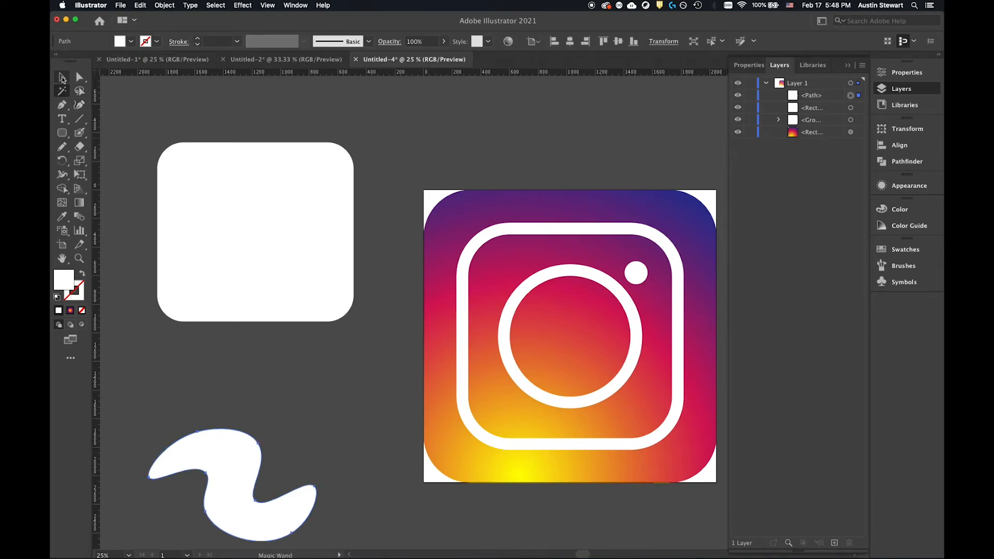
pyautogui.click(61, 78)
pyautogui.moveTo(240, 472); pyautogui.dragTo(492, 118)
pyautogui.moveTo(271, 184); pyautogui.dragTo(257, 224)
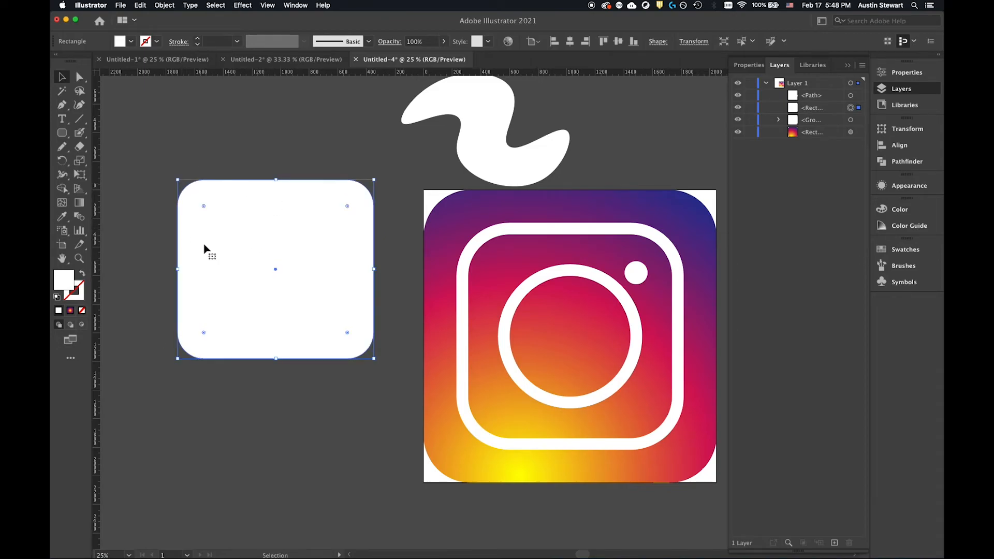
# Draw a small square in the upper-left part of the white rounded rectangle and fill it with cyan.
pyautogui.click(58, 133)
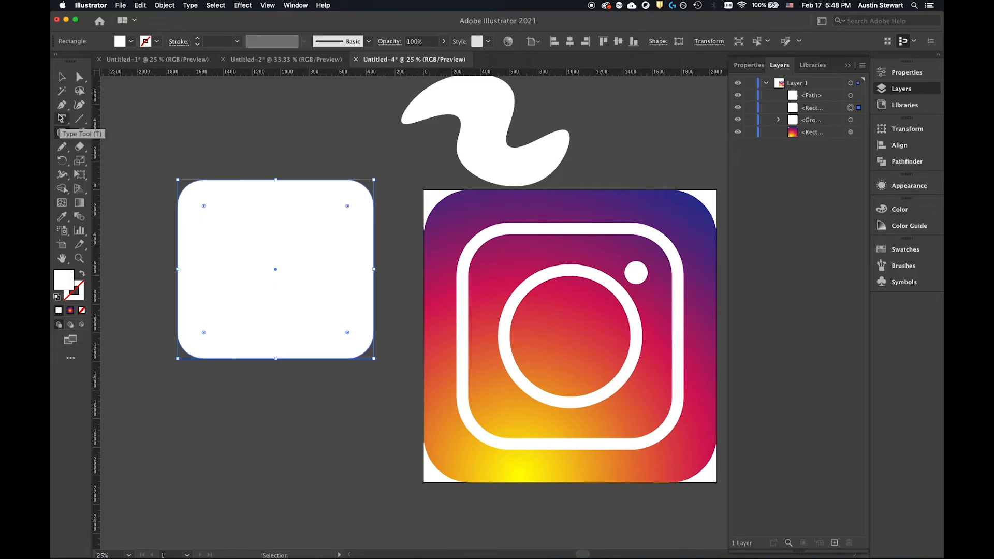
pyautogui.moveTo(217, 217); pyautogui.dragTo(278, 279)
pyautogui.click(122, 46)
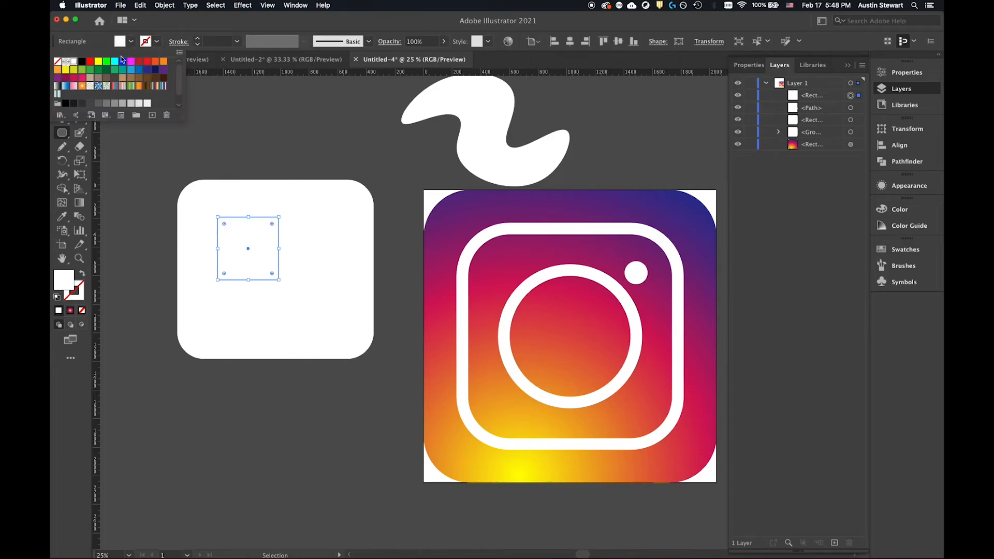
pyautogui.click(115, 65)
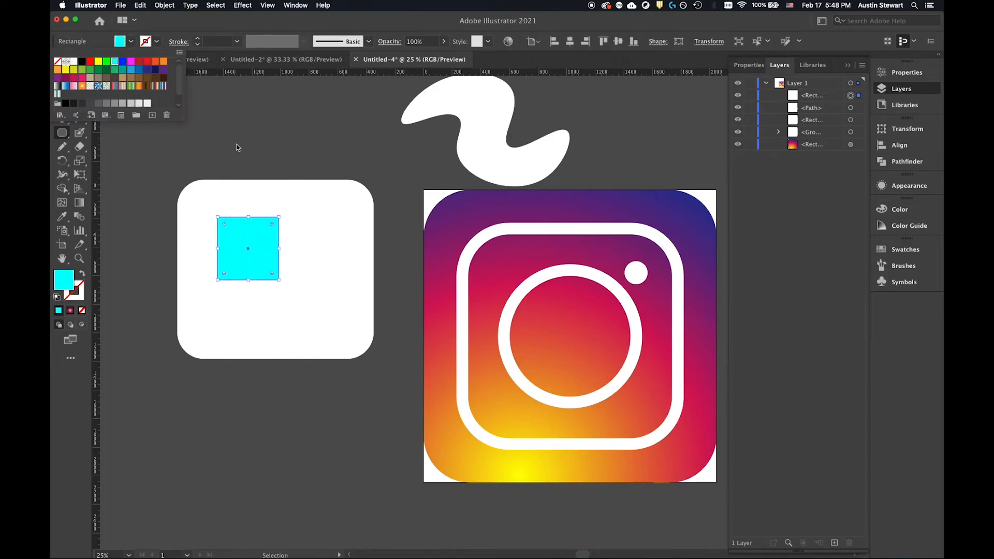
# Add a tall cyan rectangle on the right side and a wide one at the lower left of the white rounded rectangle.
pyautogui.moveTo(299, 222); pyautogui.dragTo(343, 321)
pyautogui.moveTo(210, 298); pyautogui.dragTo(242, 326)
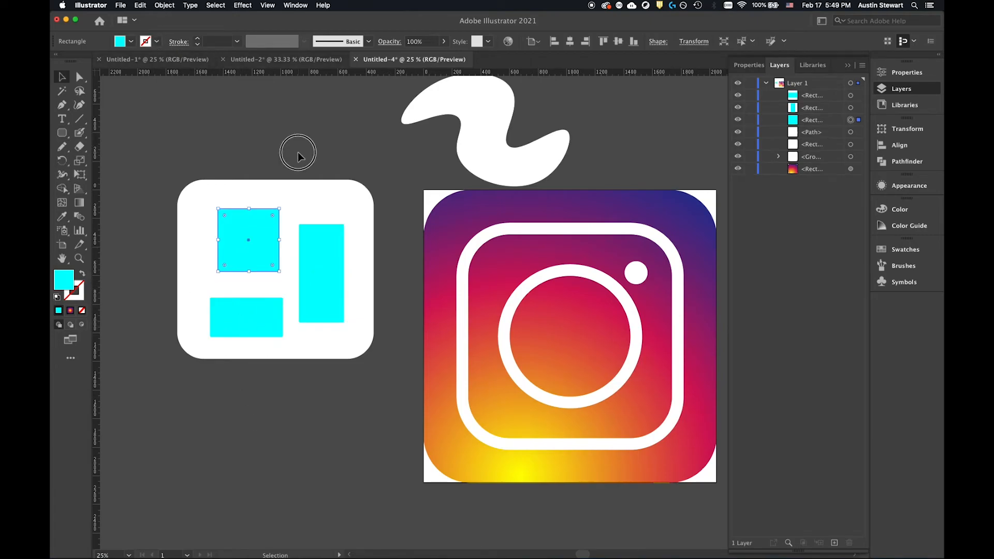
pyautogui.click(297, 152)
# Reposition the three cyan shapes inside the white rounded rectangle, shifting the square up and left and both rectangles slightly left.
pyautogui.moveTo(251, 218); pyautogui.dragTo(243, 216)
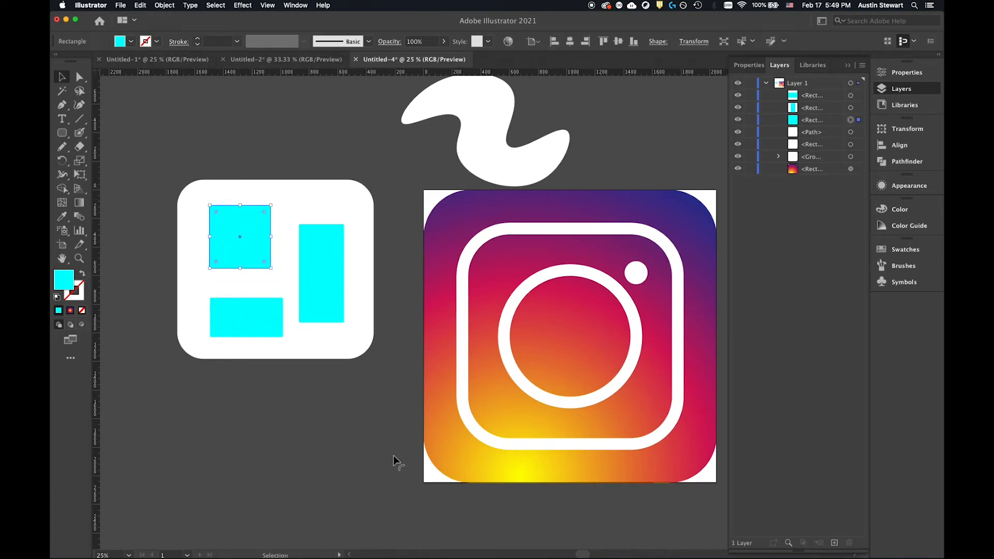
pyautogui.click(323, 272)
pyautogui.moveTo(324, 244); pyautogui.dragTo(325, 231)
pyautogui.moveTo(259, 304); pyautogui.dragTo(253, 305)
pyautogui.moveTo(328, 239); pyautogui.dragTo(321, 252)
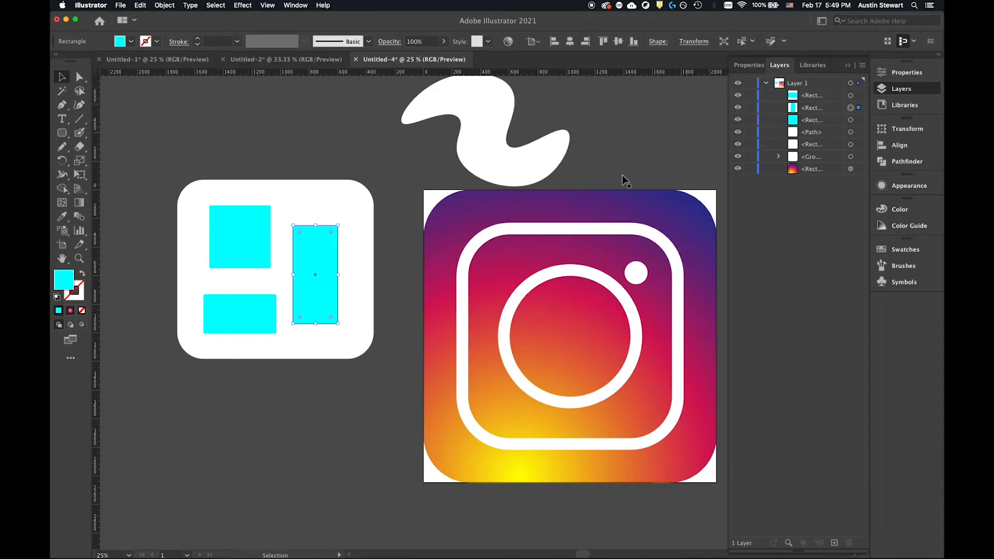
# Select the white rounded rectangle and the three cyan shapes together.
pyautogui.moveTo(117, 142); pyautogui.dragTo(364, 378)
pyautogui.press('a')
pyautogui.press('v')
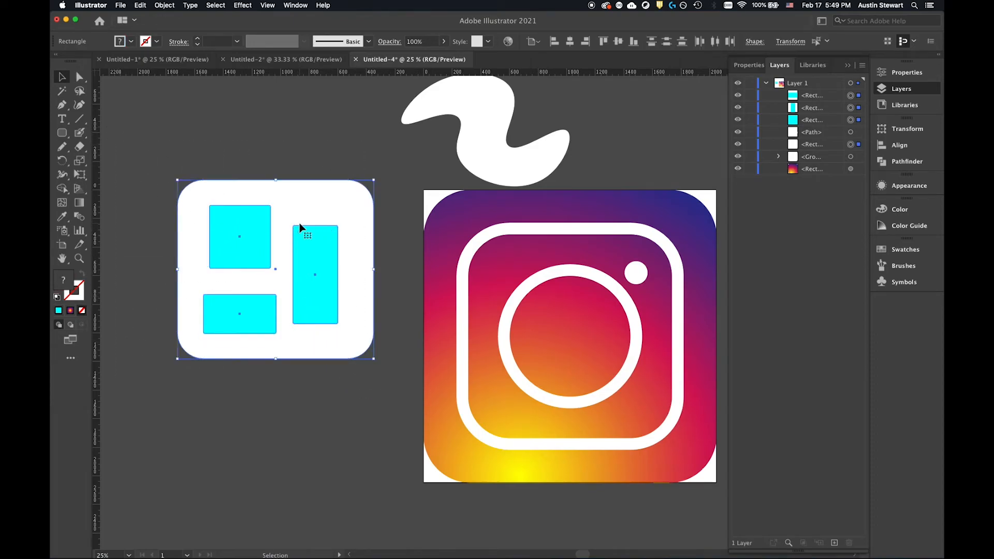
# Group the white rounded rectangle with the three cyan shapes and move the group slightly down.
pyautogui.press('super+g')
pyautogui.click(280, 149)
pyautogui.moveTo(317, 211); pyautogui.dragTo(315, 226)
# Move the white wavy shape below the grouped rectangles and fill it with yellow.
pyautogui.click(496, 113)
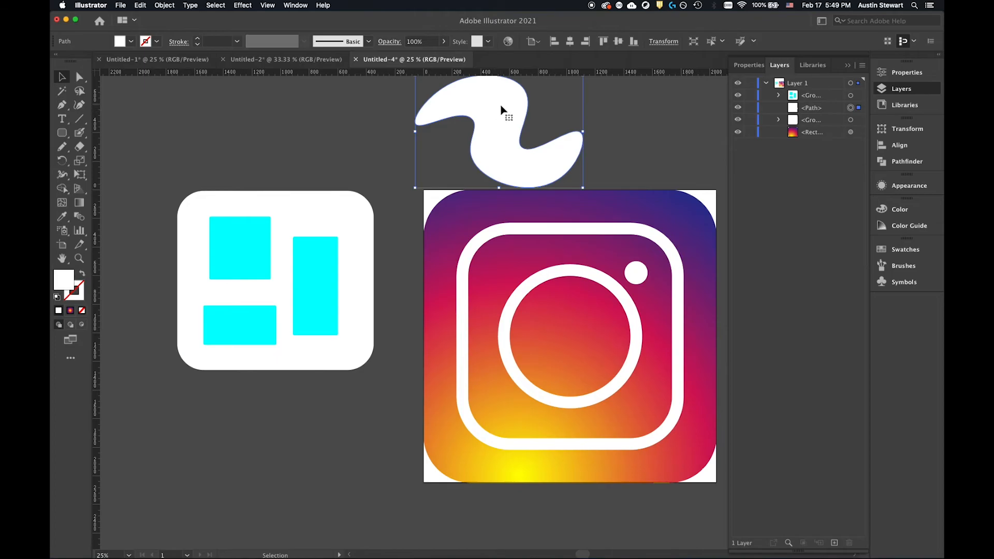
pyautogui.moveTo(463, 105); pyautogui.dragTo(227, 426)
pyautogui.click(131, 41)
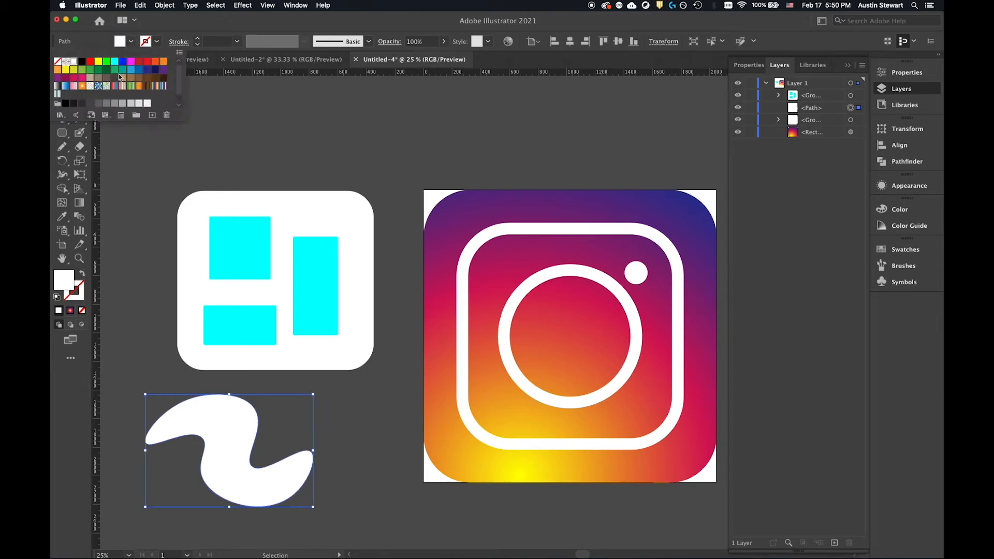
pyautogui.click(101, 63)
pyautogui.click(218, 426)
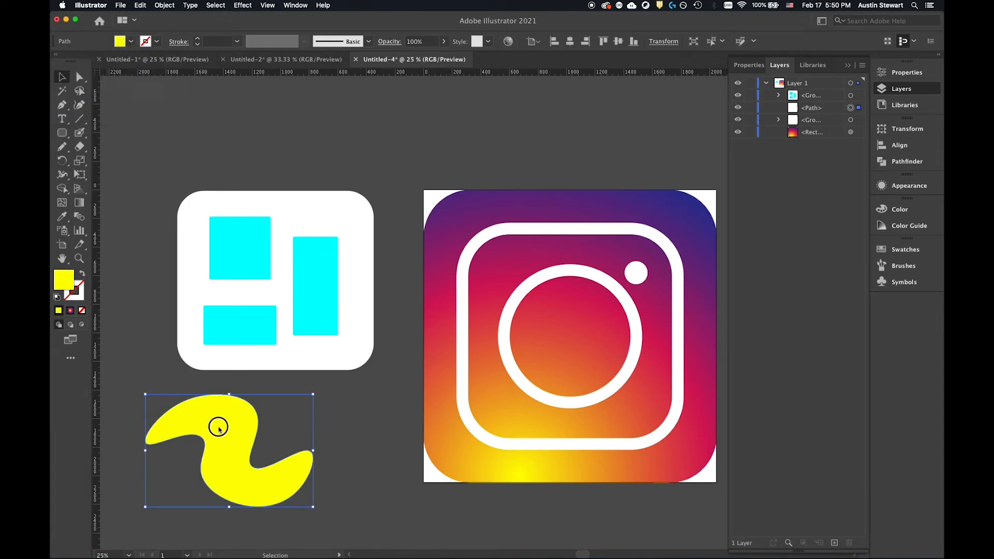
# Bring the yellow wavy shape to the front and place it over the middle of the grouped rectangles.
pyautogui.click(194, 439)
pyautogui.moveTo(226, 412)
pyautogui.mouseDown()
pyautogui.moveTo(243, 310)
pyautogui.moveTo(233, 351)
pyautogui.moveTo(245, 412)
pyautogui.mouseUp()
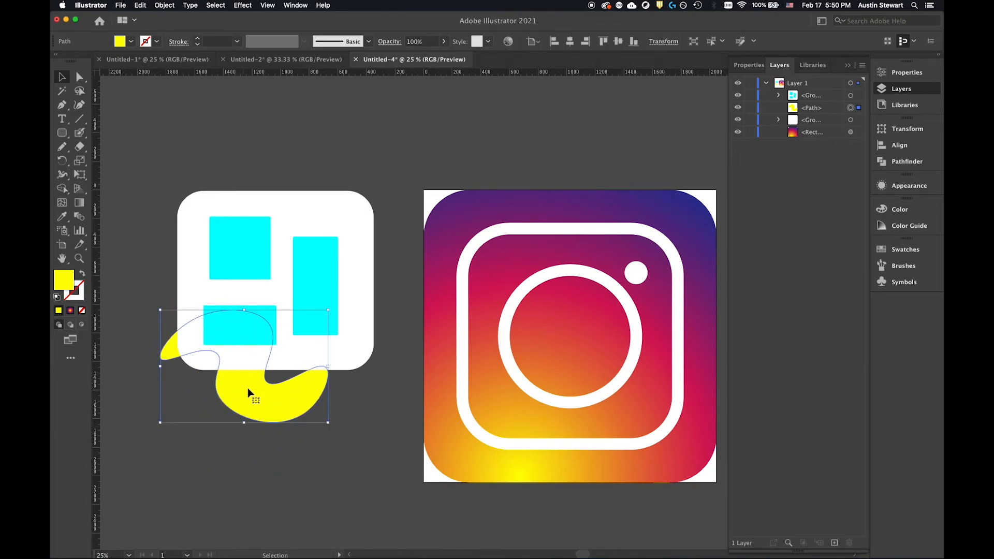
pyautogui.rightClick(253, 389)
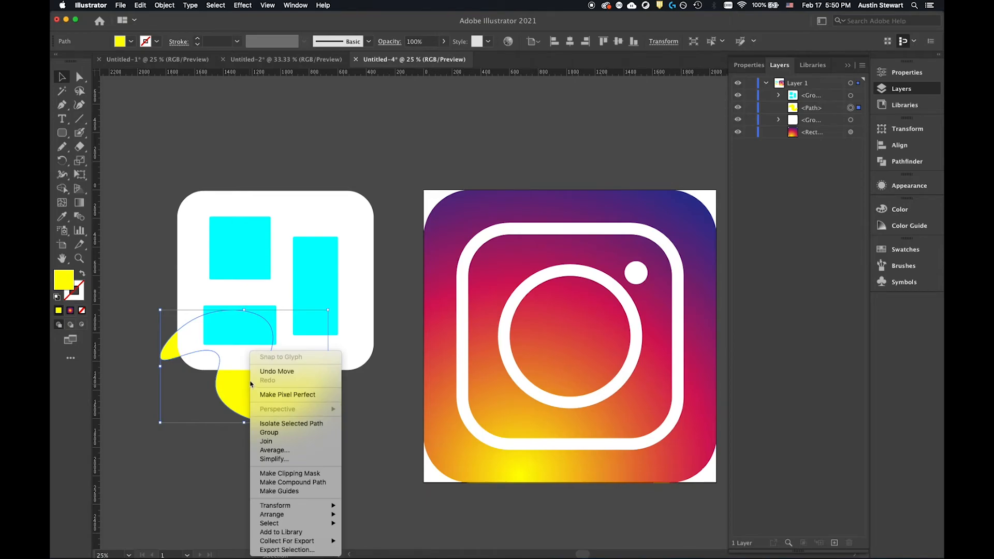
pyautogui.moveTo(297, 510)
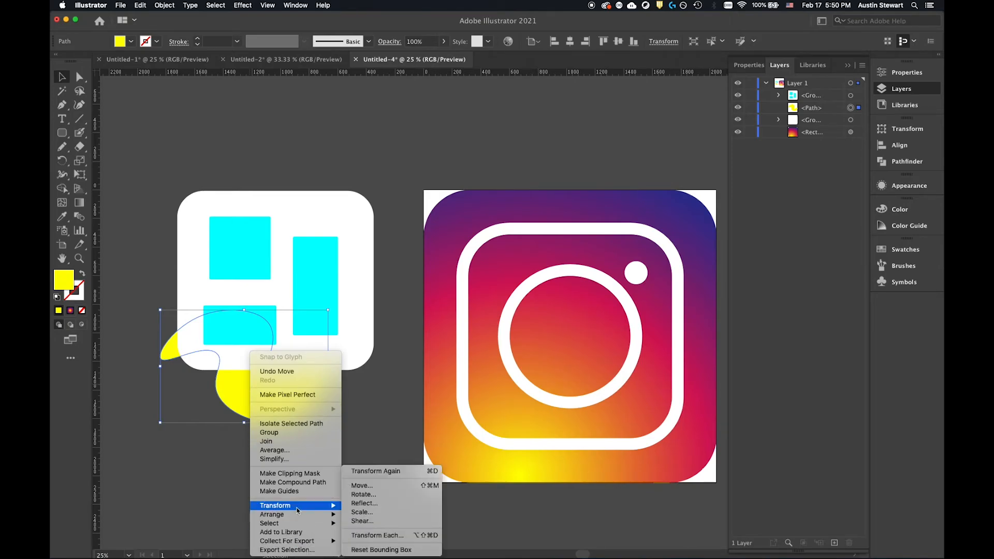
pyautogui.click(369, 509)
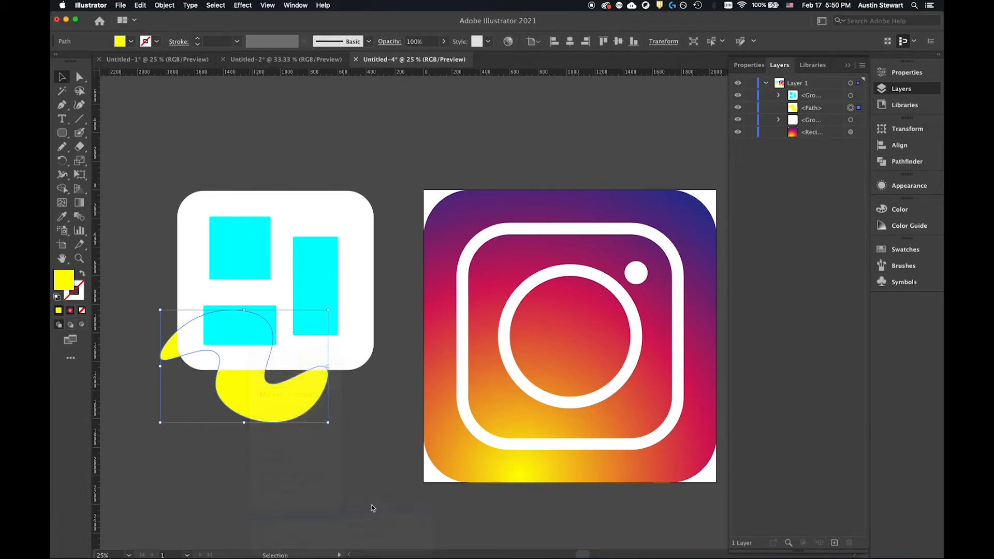
pyautogui.moveTo(242, 341); pyautogui.dragTo(262, 252)
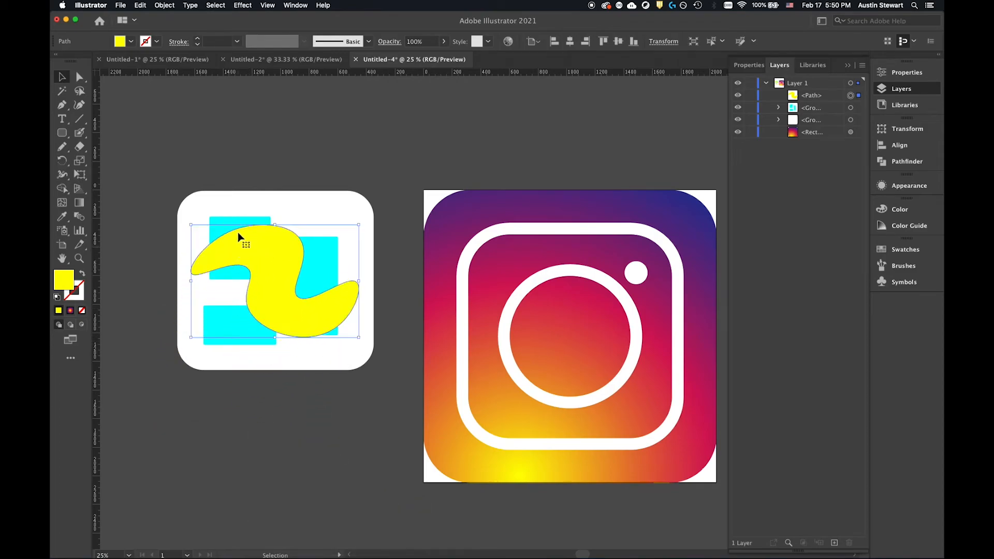
# Make a clipping mask from the yellow wavy shape over the grouped rectangles and move the clipped artwork up and left.
pyautogui.press('shift')
pyautogui.keyDown('shift'); pyautogui.click(313, 202); pyautogui.keyUp('shift')
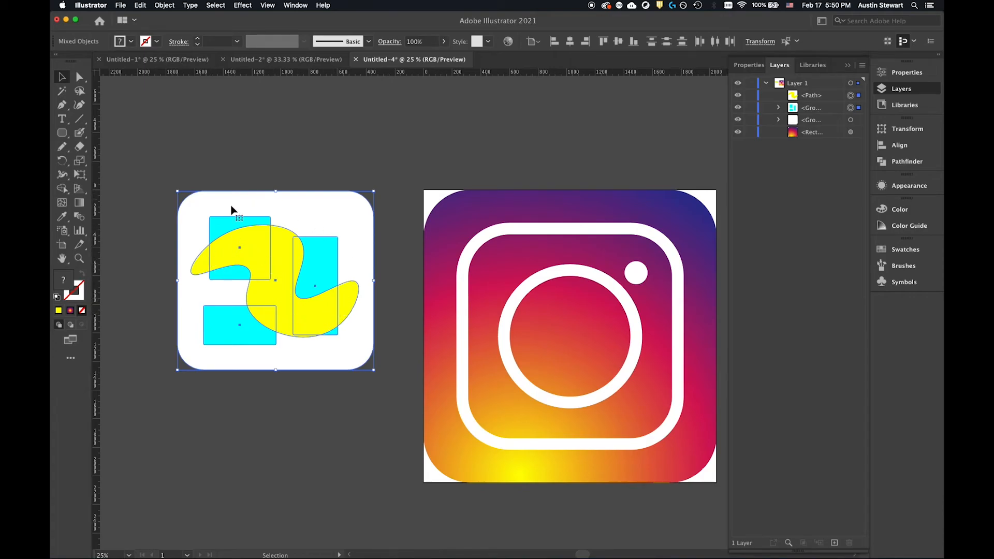
pyautogui.click(163, 5)
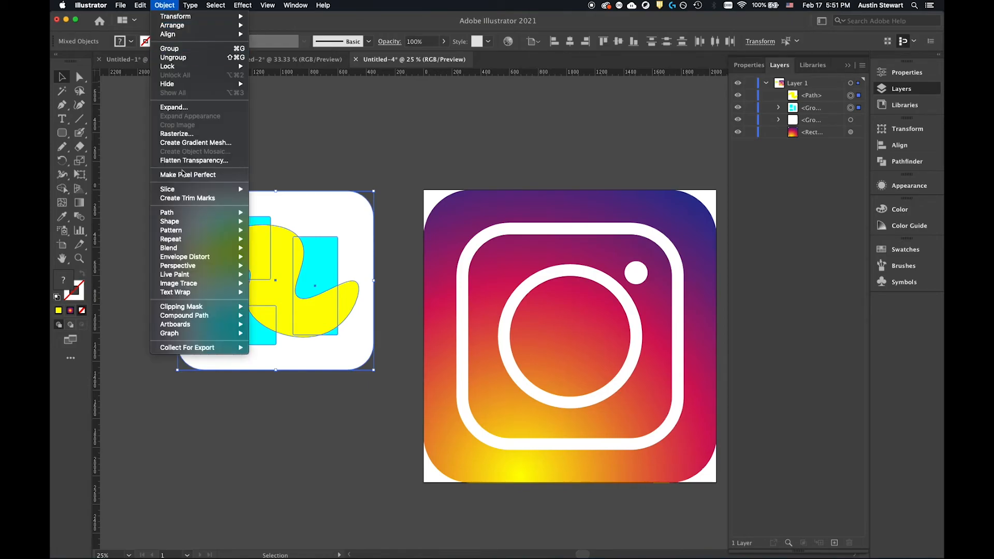
pyautogui.moveTo(207, 307)
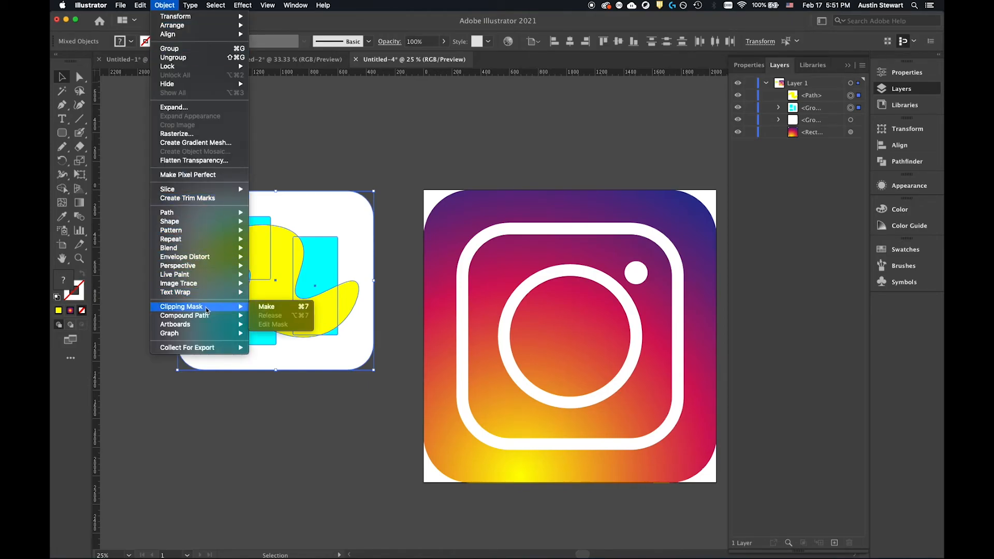
pyautogui.click(288, 307)
pyautogui.moveTo(273, 258); pyautogui.dragTo(279, 184)
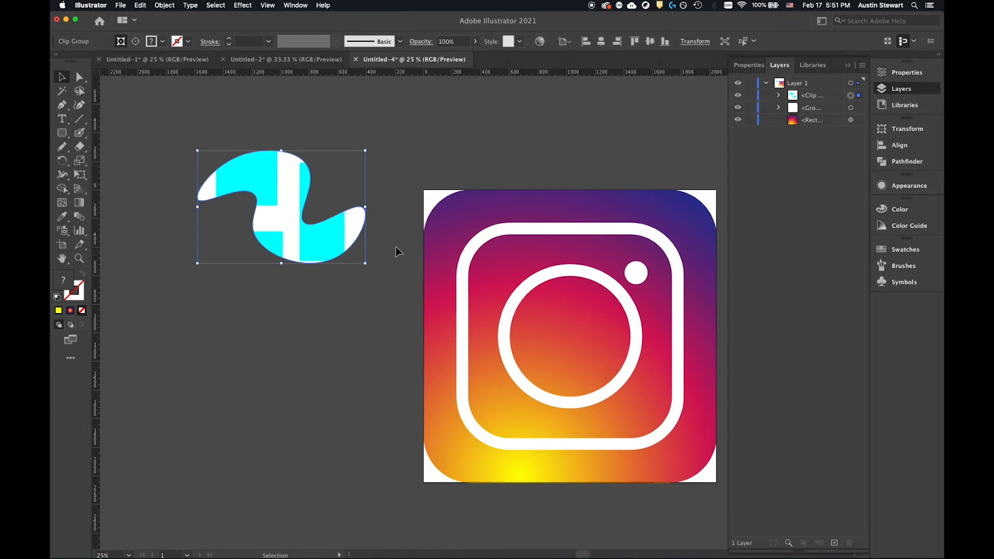
pyautogui.moveTo(288, 178); pyautogui.dragTo(174, 170)
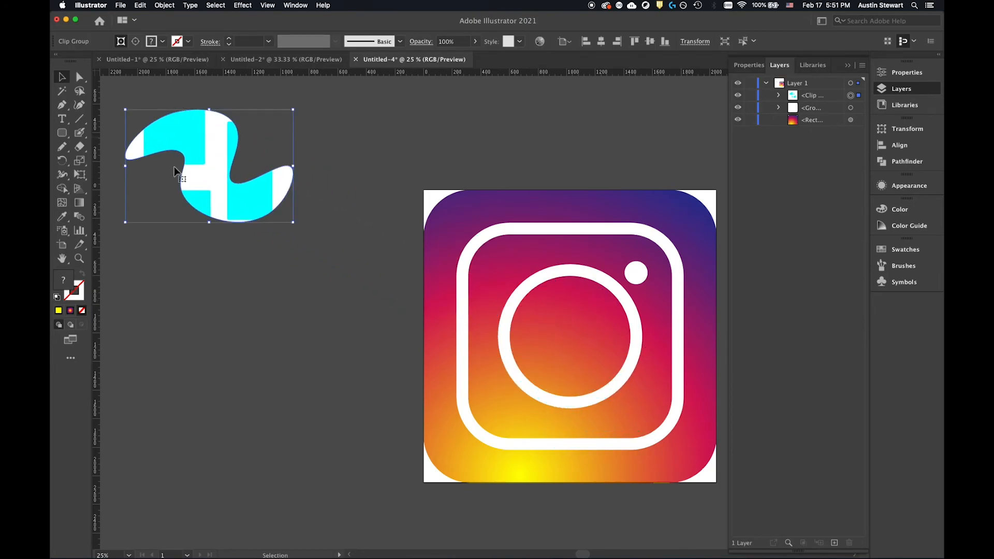
# Try to clip the gradient rounded square with the stroked white icon group, and undo the attempt.
pyautogui.click(640, 232)
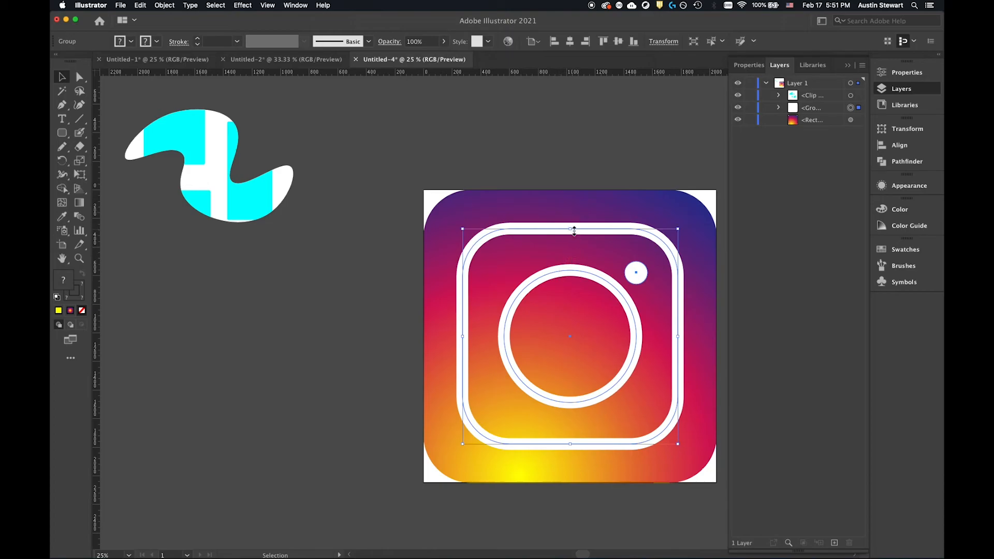
pyautogui.keyDown('shift'); pyautogui.click(585, 204); pyautogui.keyUp('shift')
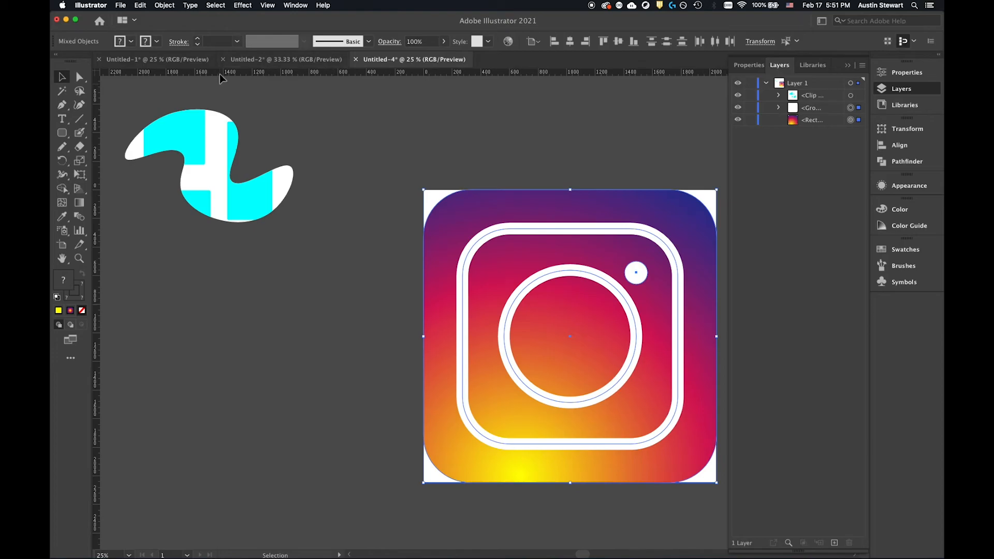
pyautogui.press('a')
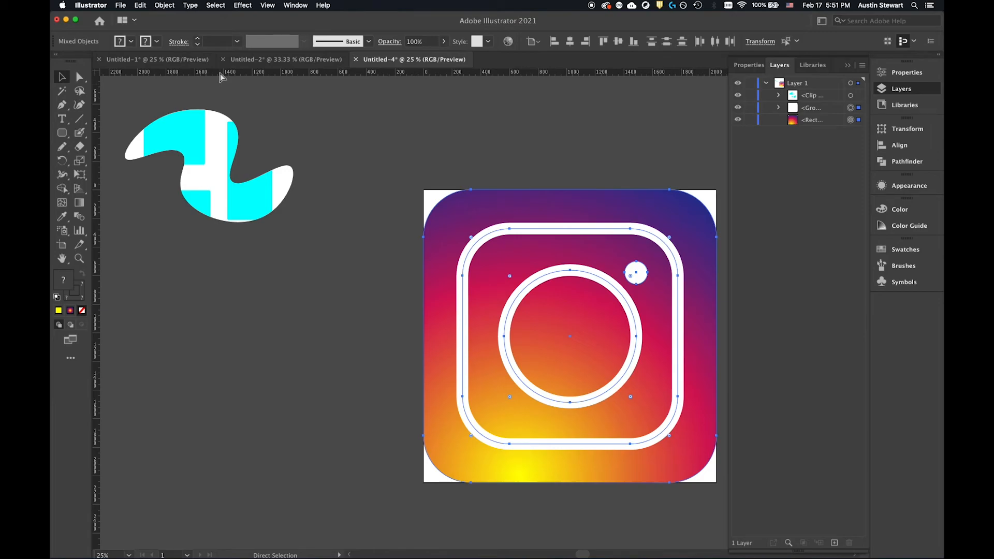
pyautogui.press('super+7')
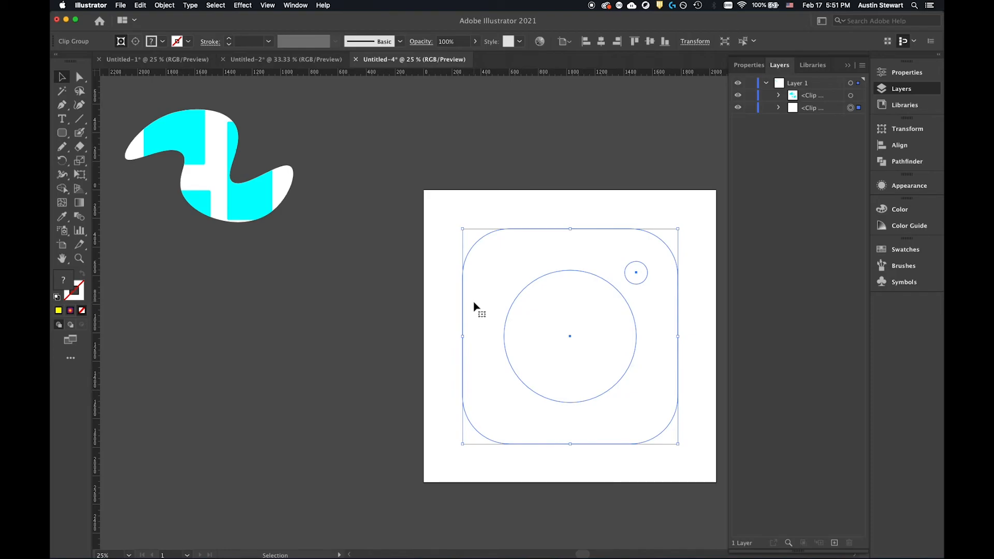
pyautogui.press('a')
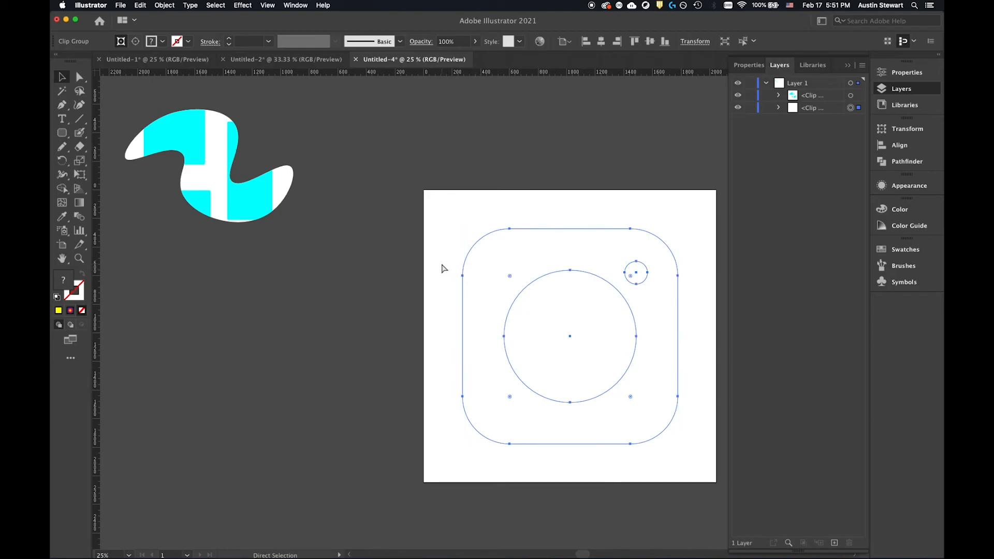
pyautogui.press('super+z')
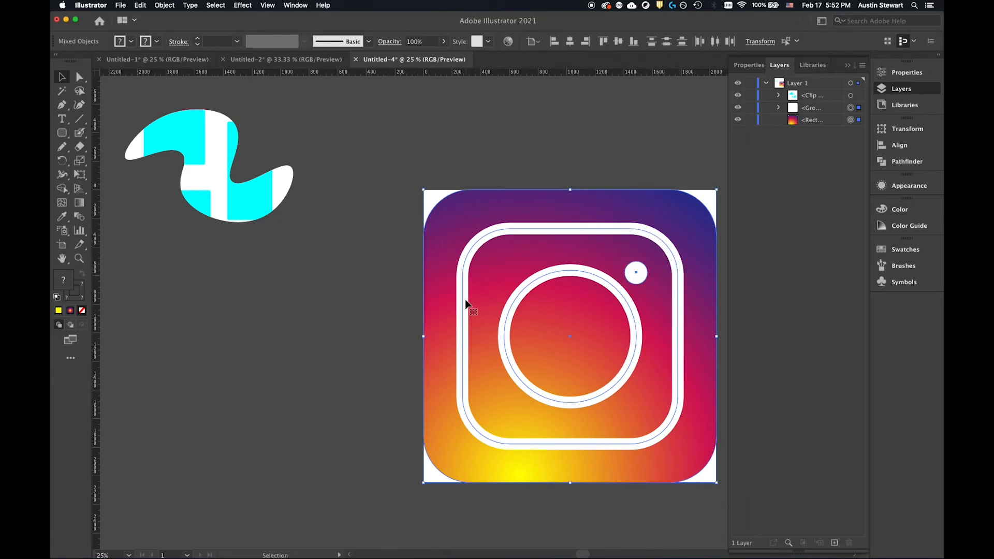
pyautogui.click(580, 144)
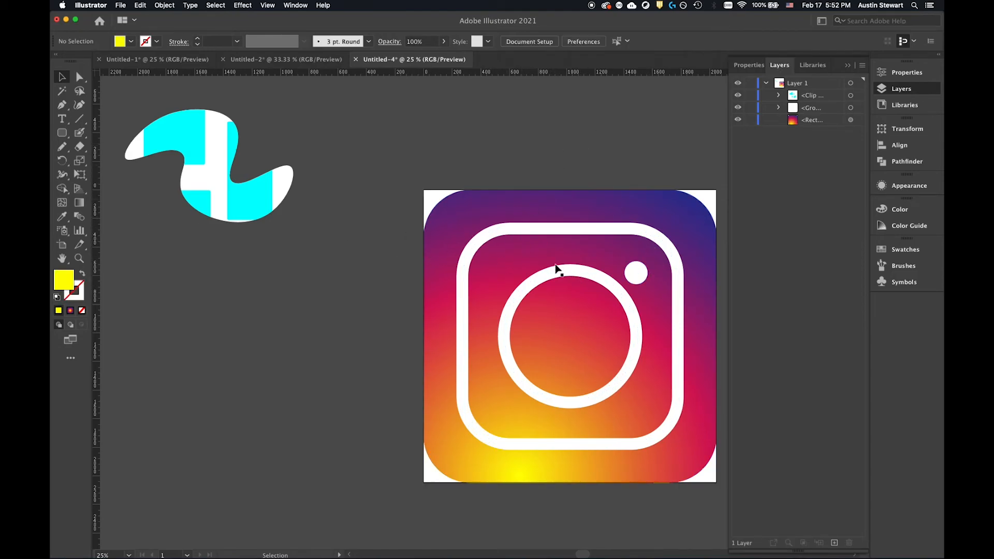
# Convert the strokes of the grouped white icon elements to filled outlines with Outline Stroke.
pyautogui.click(552, 230)
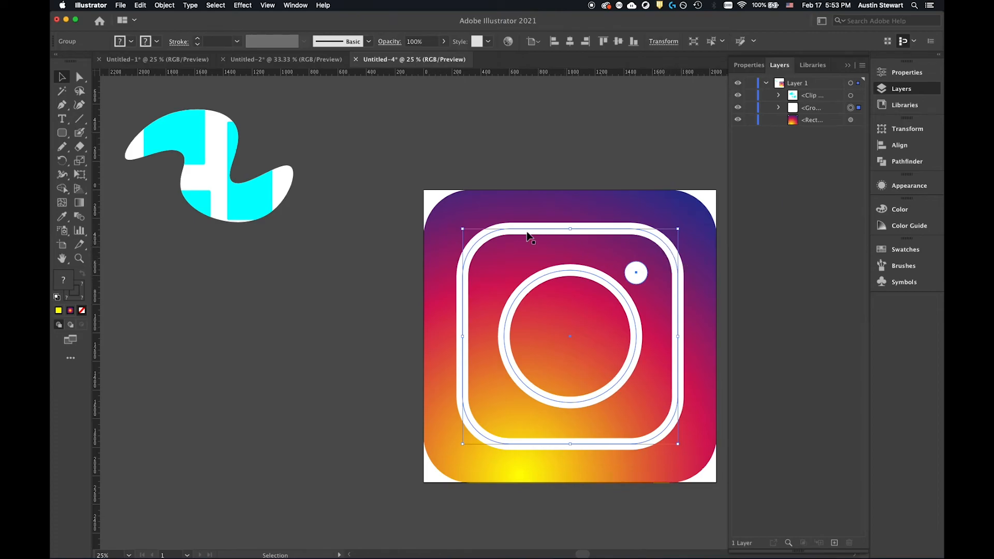
pyautogui.click(164, 5)
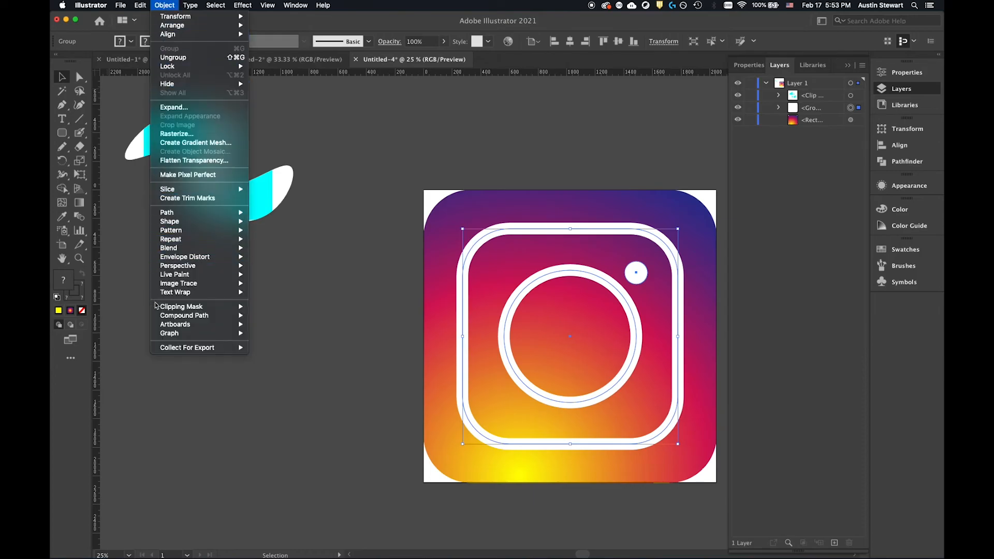
pyautogui.moveTo(178, 318)
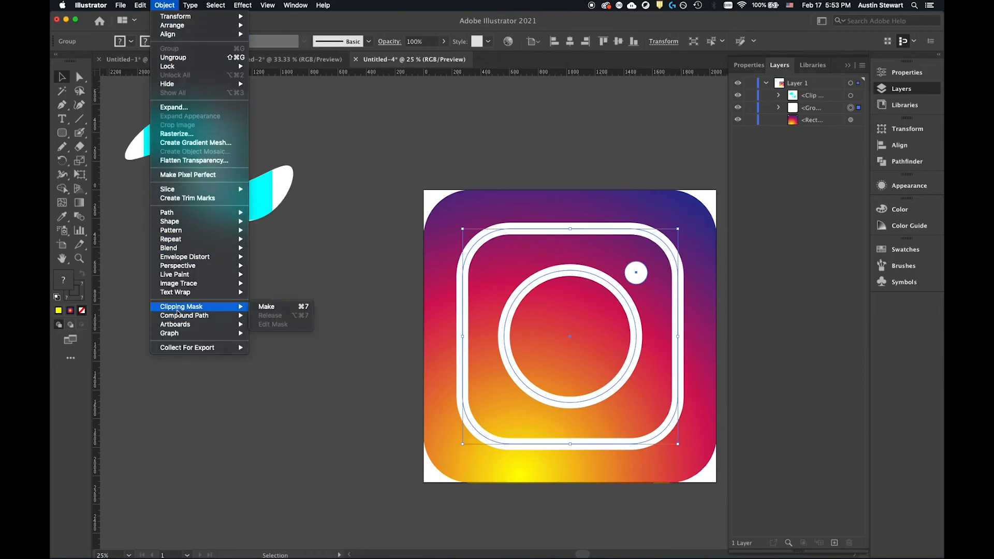
pyautogui.moveTo(204, 214)
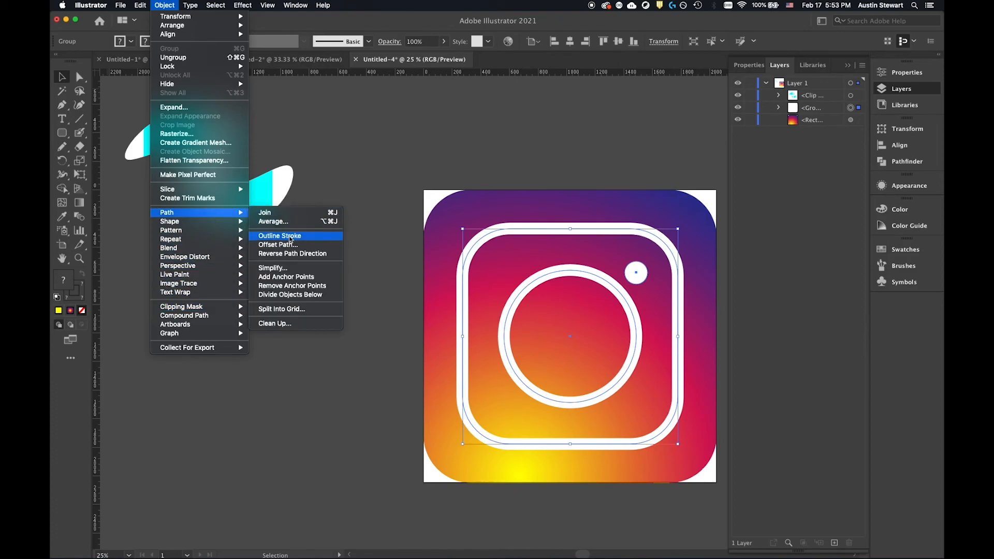
pyautogui.click(279, 236)
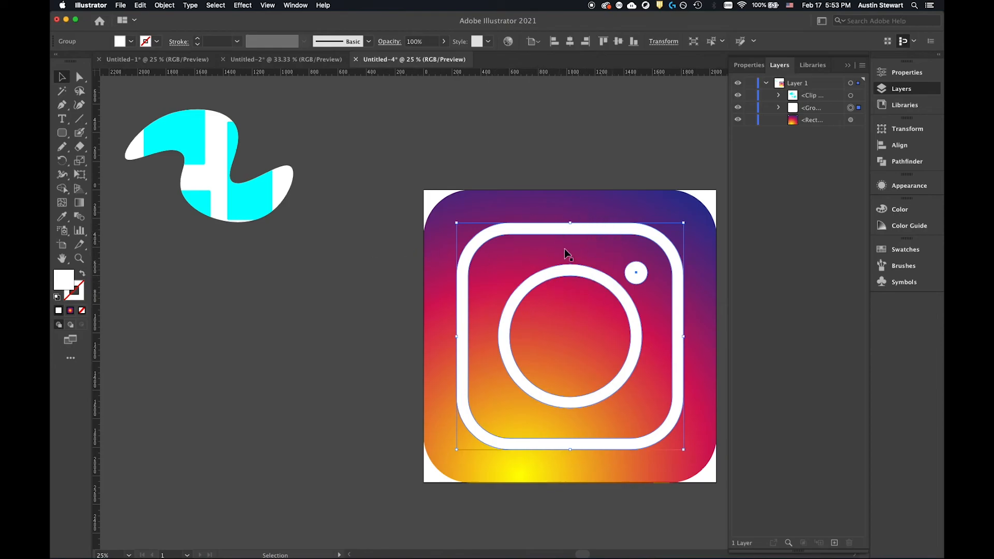
# Try to use the outlined white icon group as a clipping mask for the gradient rounded square, and undo it.
pyautogui.keyDown('shift'); pyautogui.click(501, 206); pyautogui.keyUp('shift')
pyautogui.press('a')
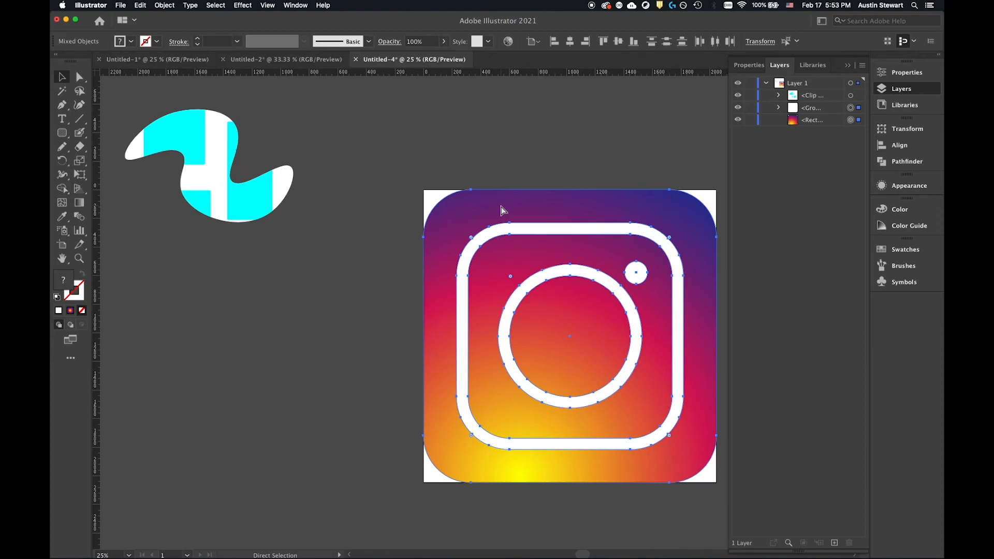
pyautogui.press('super+7')
pyautogui.press('v')
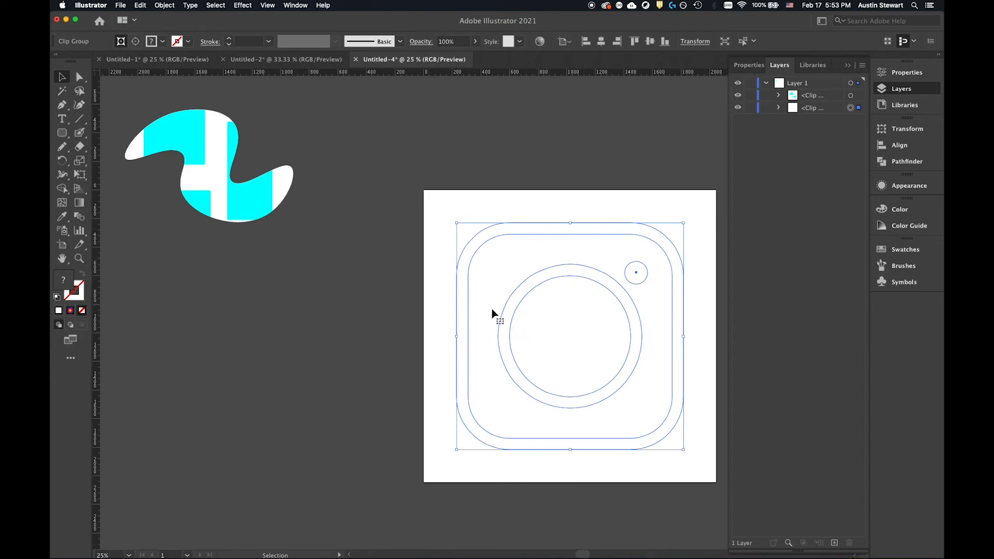
pyautogui.press('super+z')
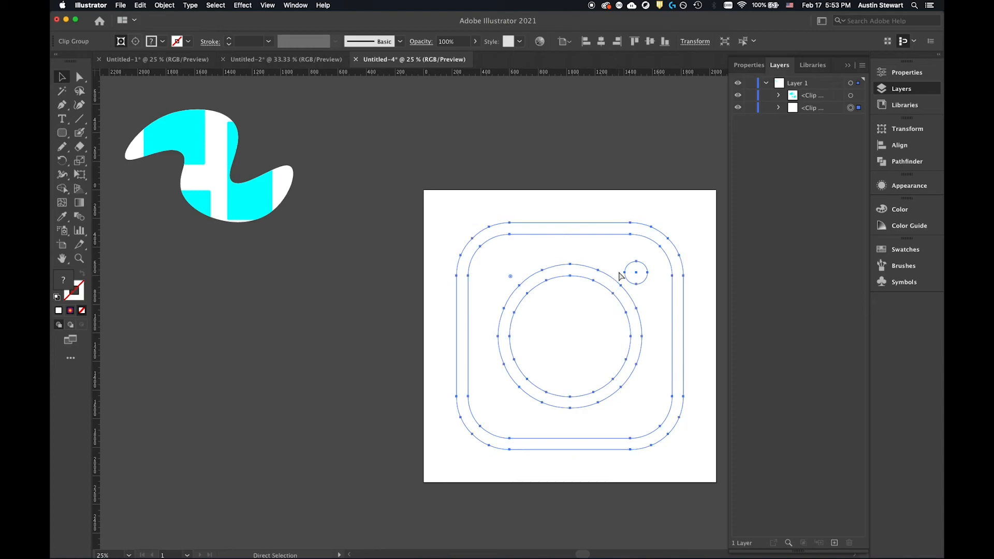
pyautogui.press('super+y')
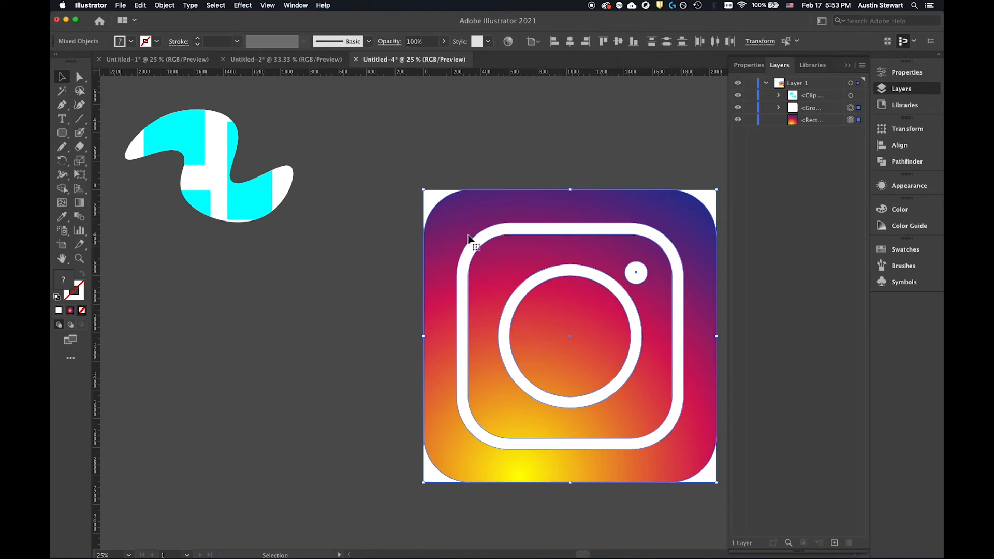
pyautogui.click(378, 215)
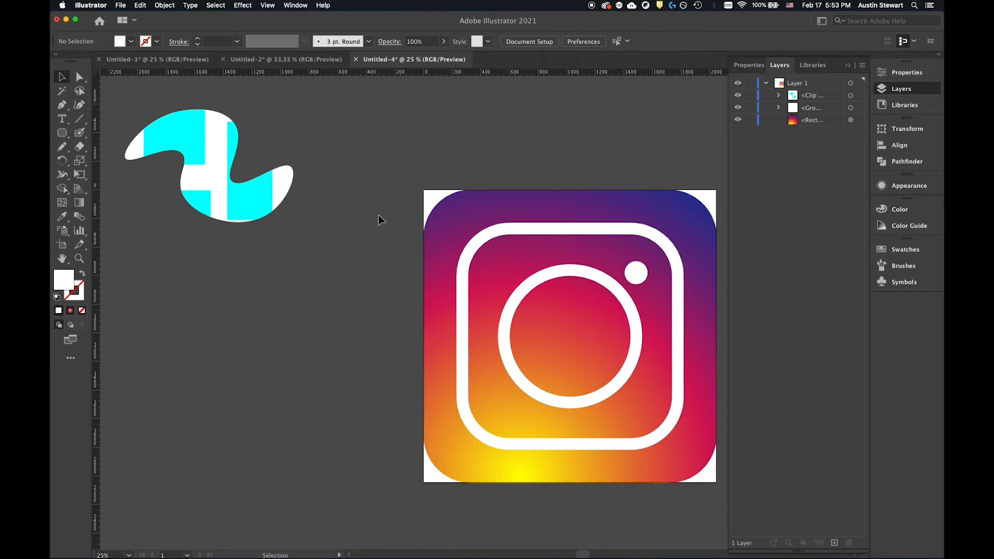
# Expand the outlined white icon group in the layer list and combine its elements into one compound path.
pyautogui.click(523, 236)
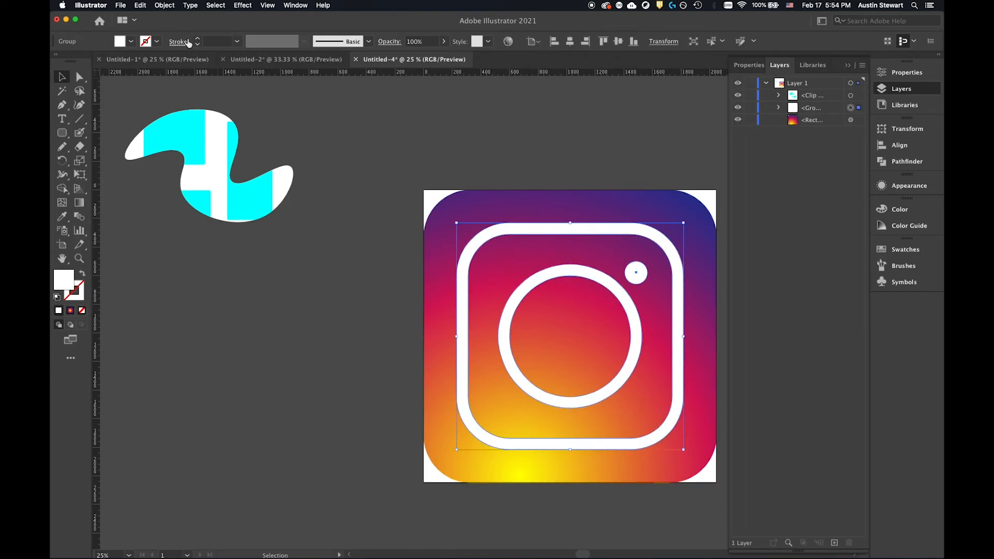
pyautogui.click(165, 5)
pyautogui.moveTo(204, 317)
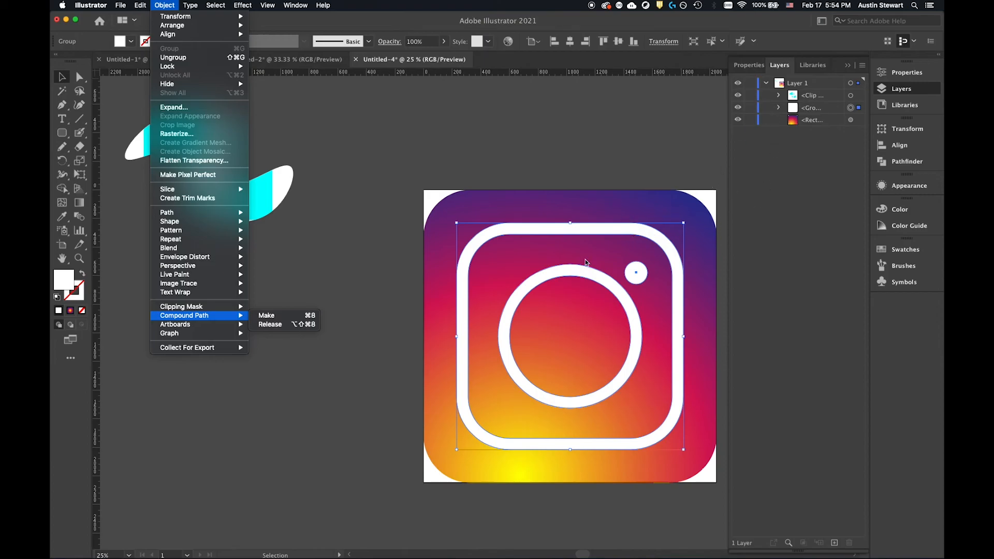
pyautogui.click(821, 111)
pyautogui.click(779, 108)
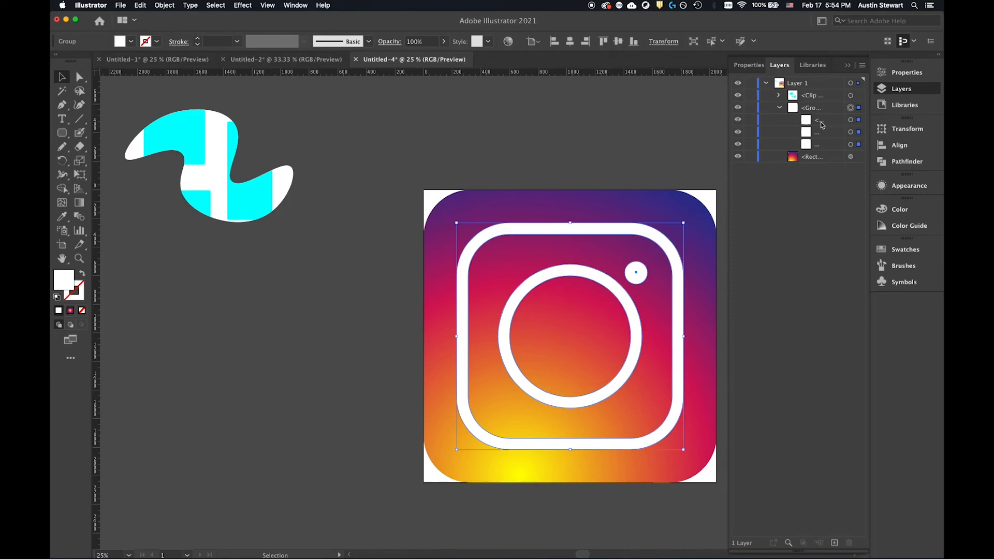
pyautogui.click(165, 5)
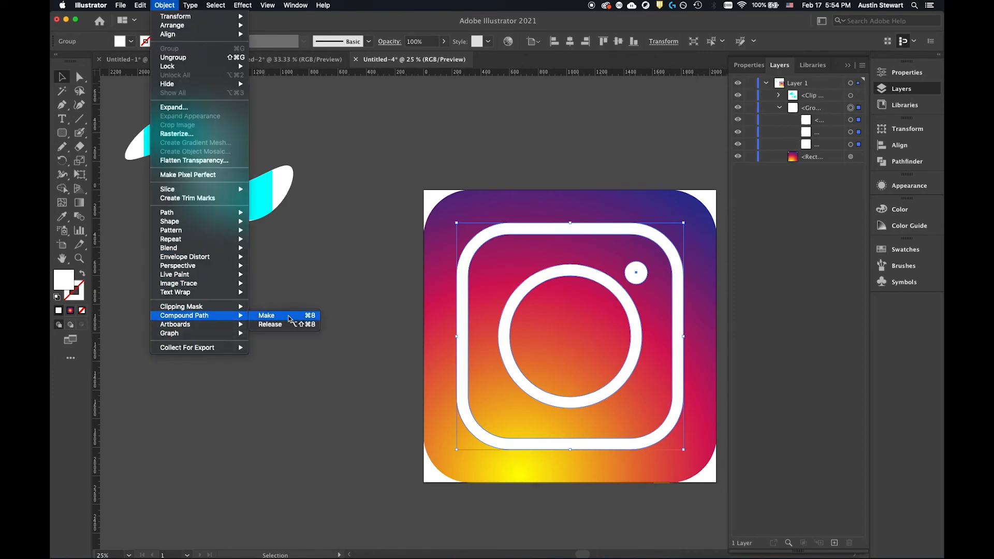
pyautogui.click(289, 316)
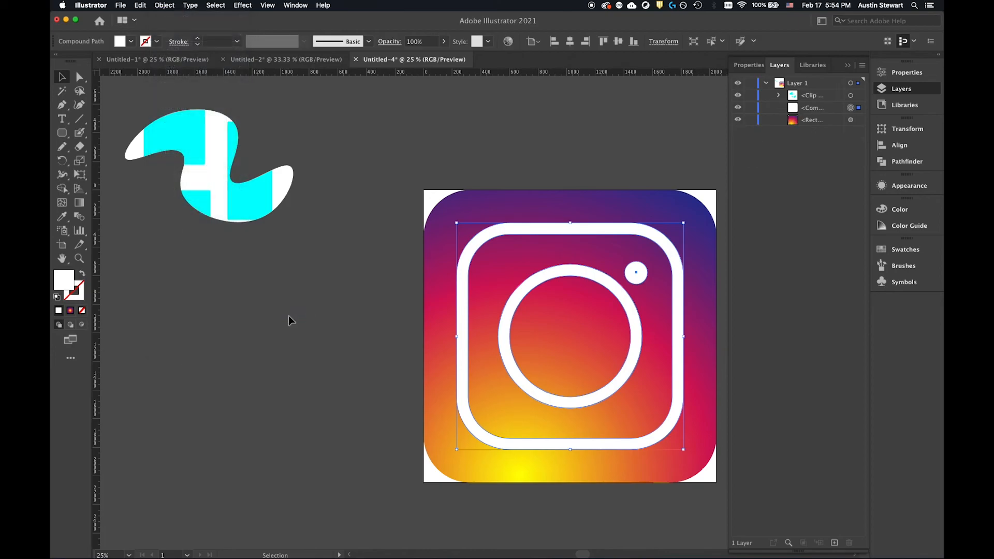
# Clip the gradient rounded square with the white compound path using a clipping mask.
pyautogui.click(830, 113)
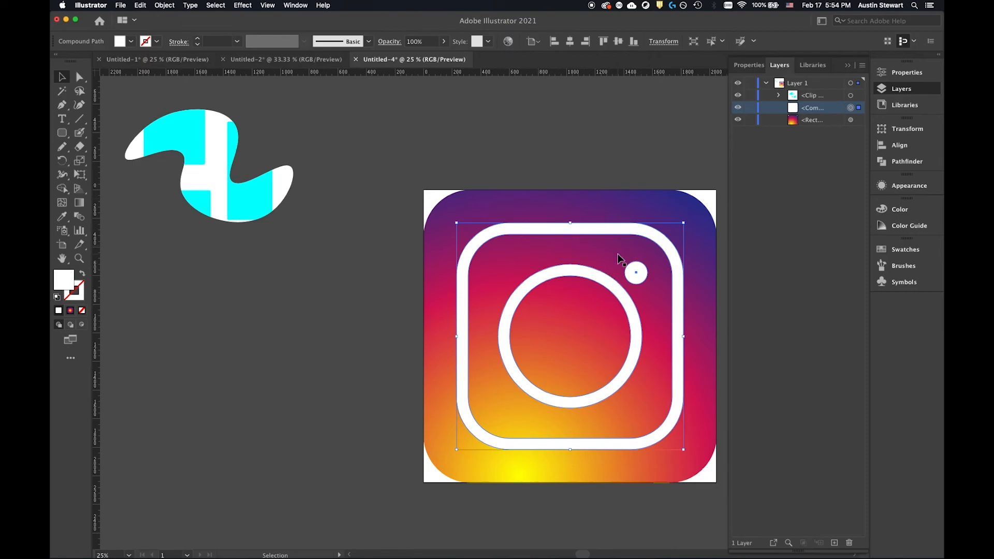
pyautogui.keyDown('shift'); pyautogui.click(610, 202); pyautogui.keyUp('shift')
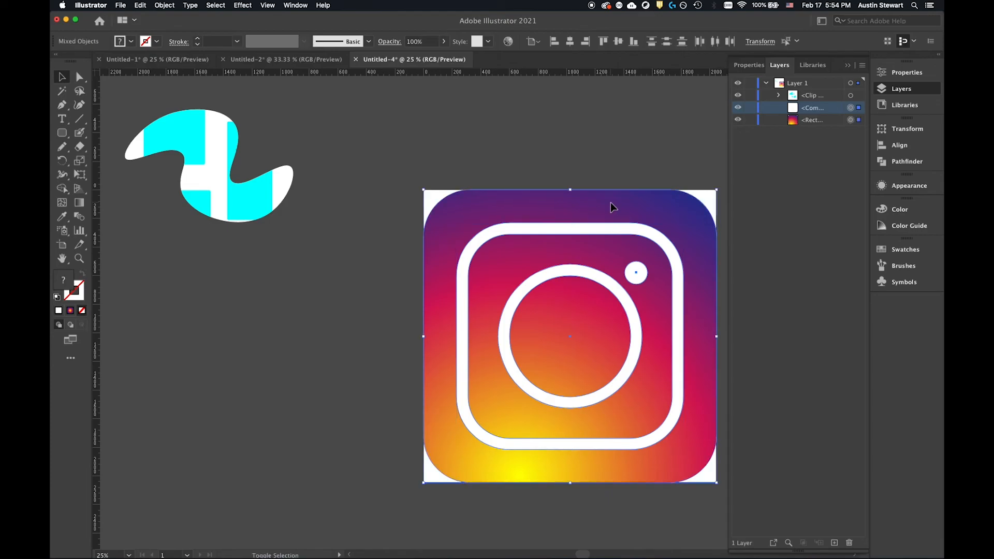
pyautogui.press('a')
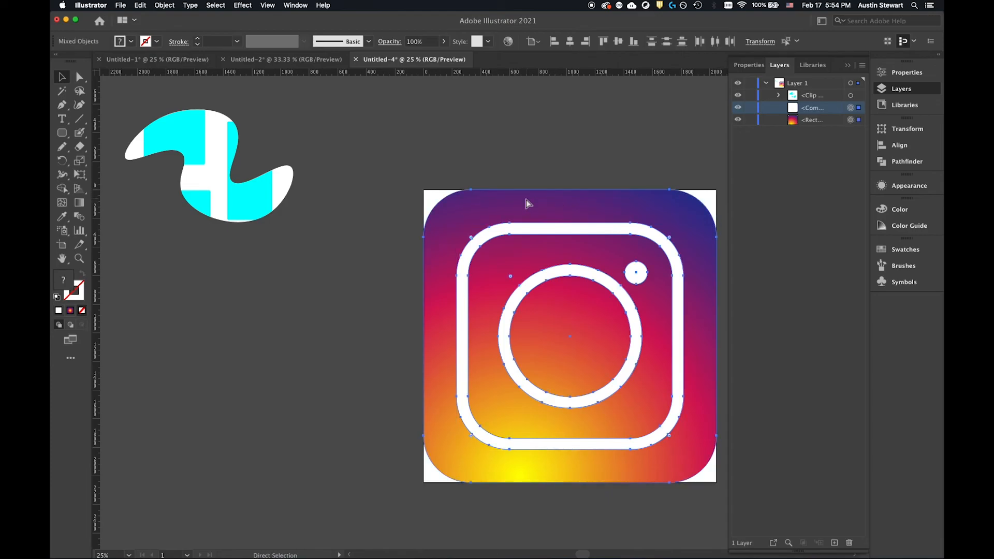
pyautogui.press('super+7')
pyautogui.press('v')
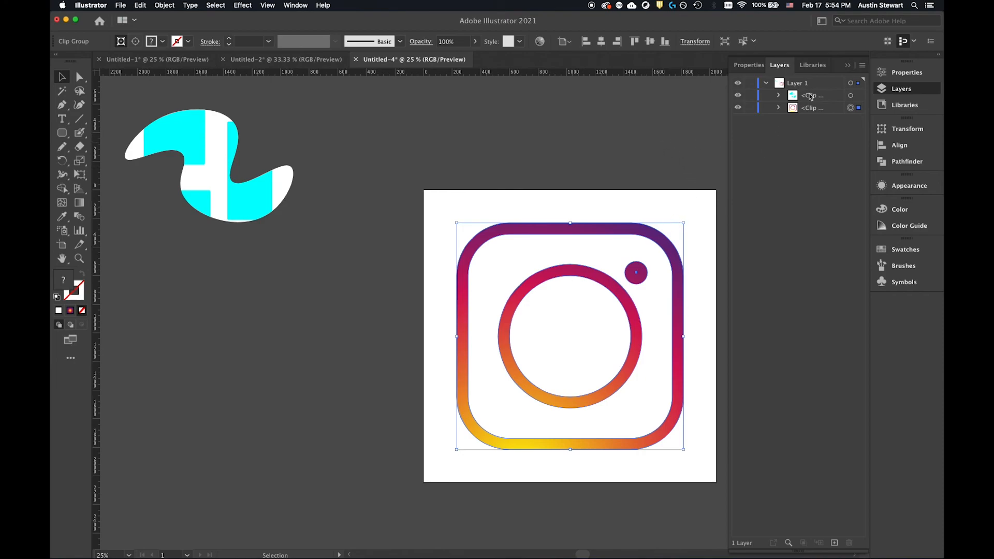
# Expand the gradient icon's clip group in the layer list and enlarge only its clipping path about the centre, almost to the artboard edges.
pyautogui.click(778, 107)
pyautogui.click(778, 107)
pyautogui.click(778, 108)
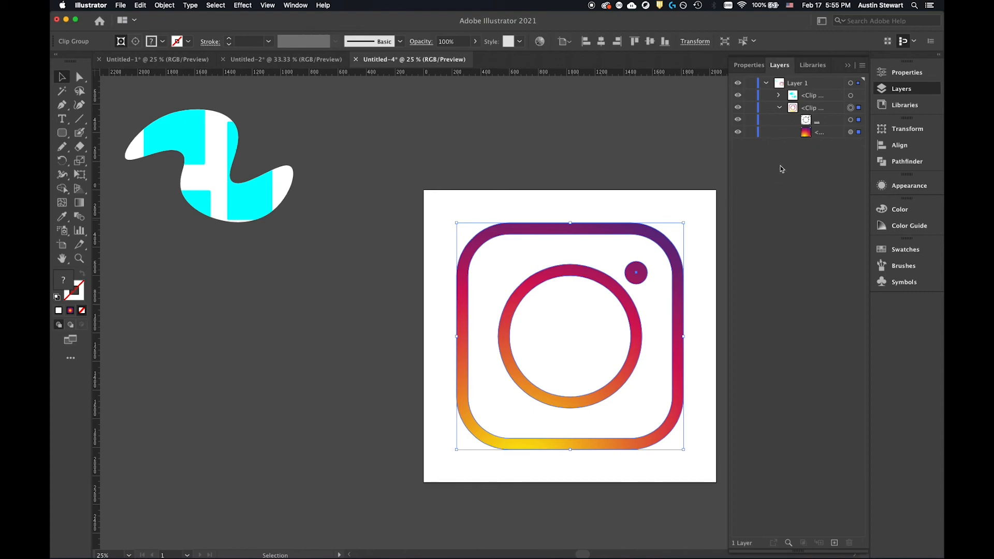
pyautogui.click(556, 143)
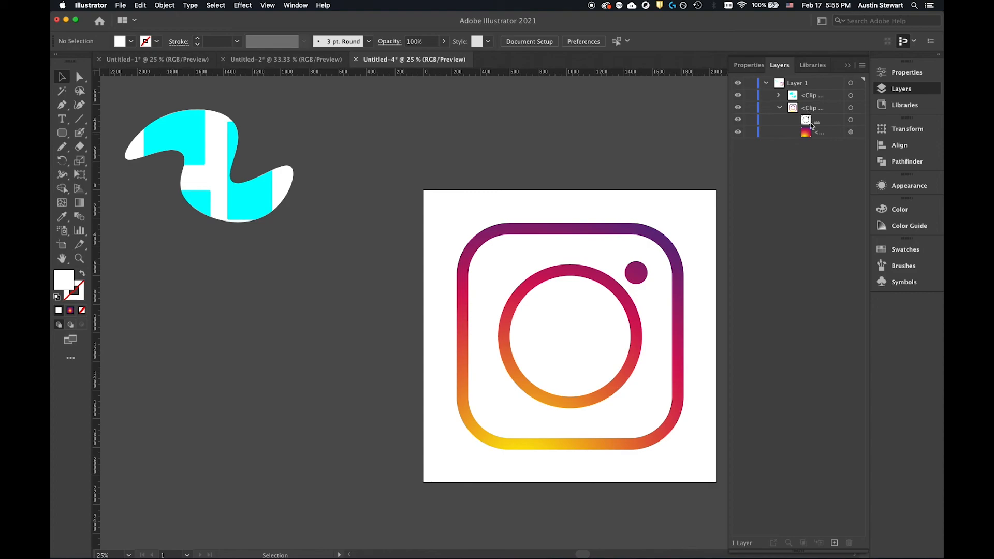
pyautogui.click(858, 120)
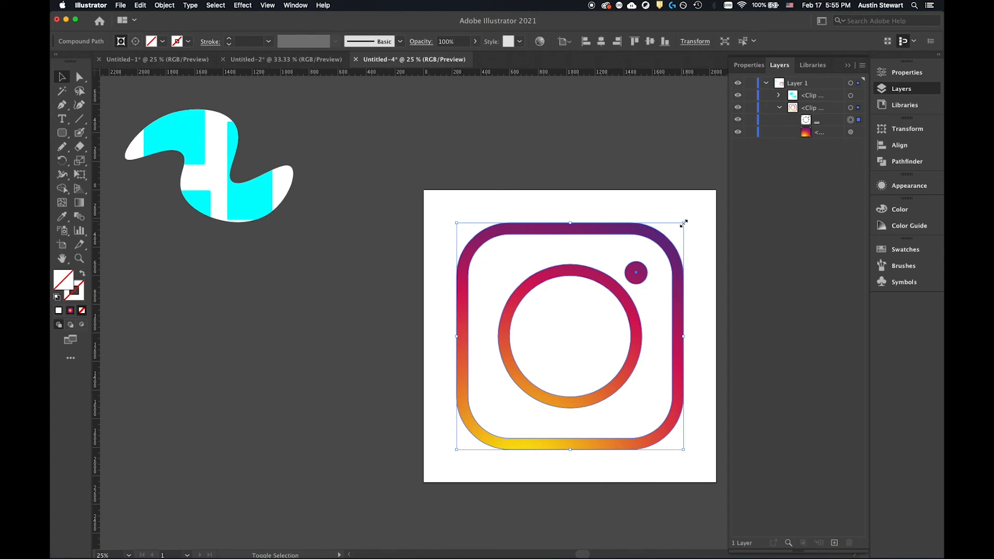
pyautogui.moveTo(683, 223); pyautogui.dragTo(734, 195)
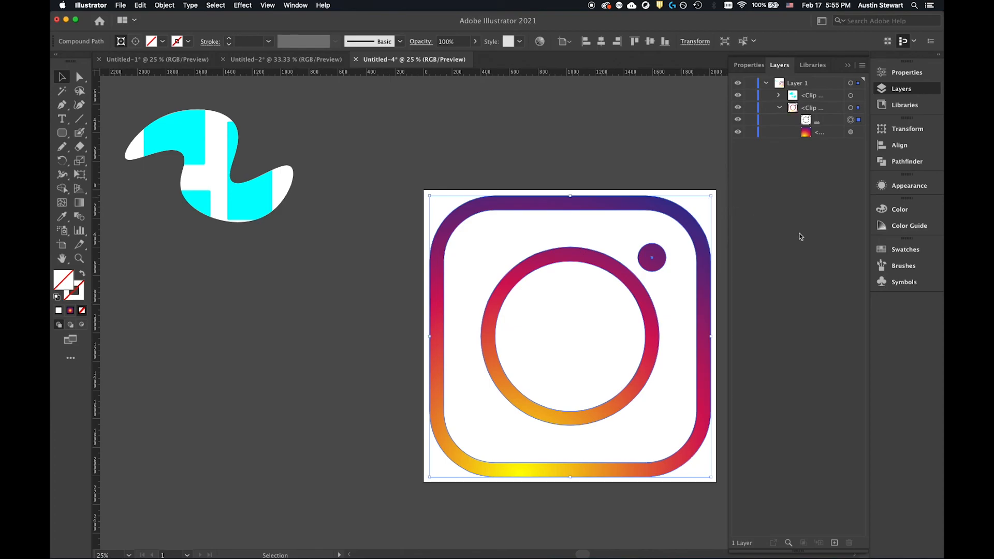
pyautogui.click(575, 94)
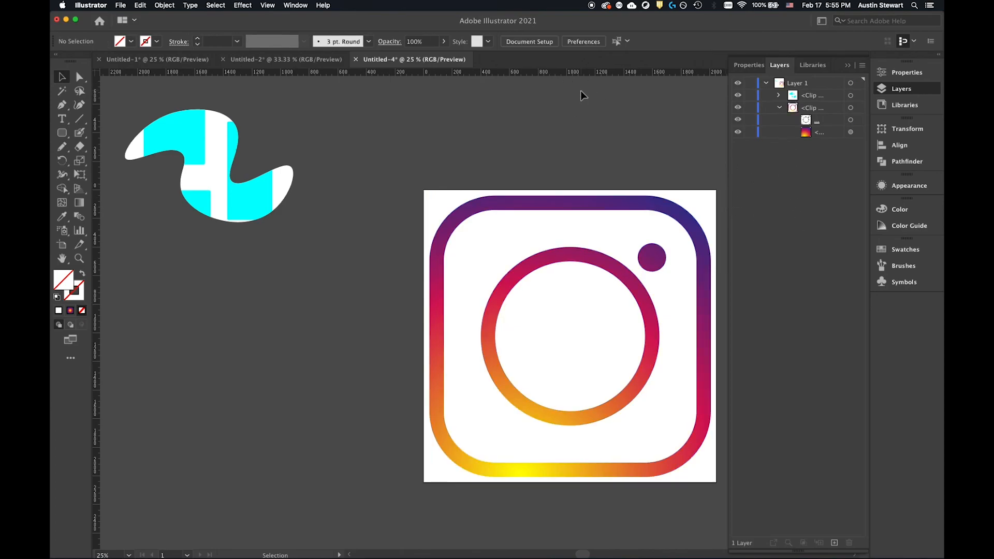
# Isolate the gradient icon's clip group and select its gradient square and its clipping path in turn.
pyautogui.click(526, 207)
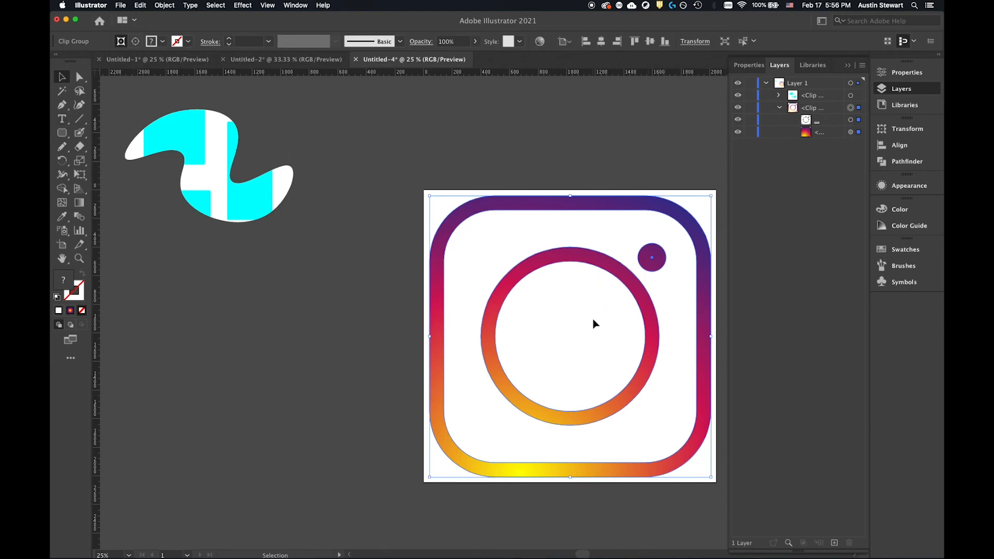
pyautogui.doubleClick(587, 206)
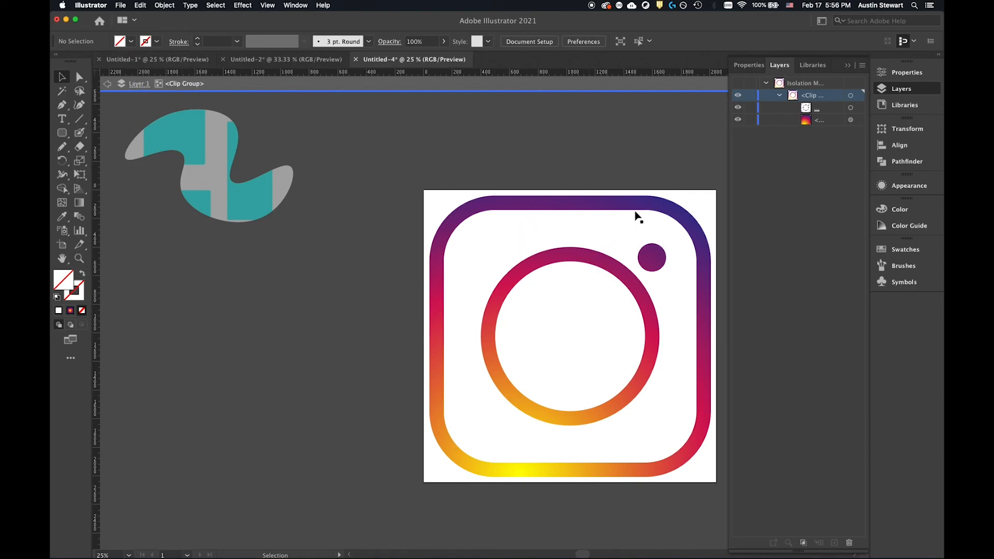
pyautogui.click(652, 211)
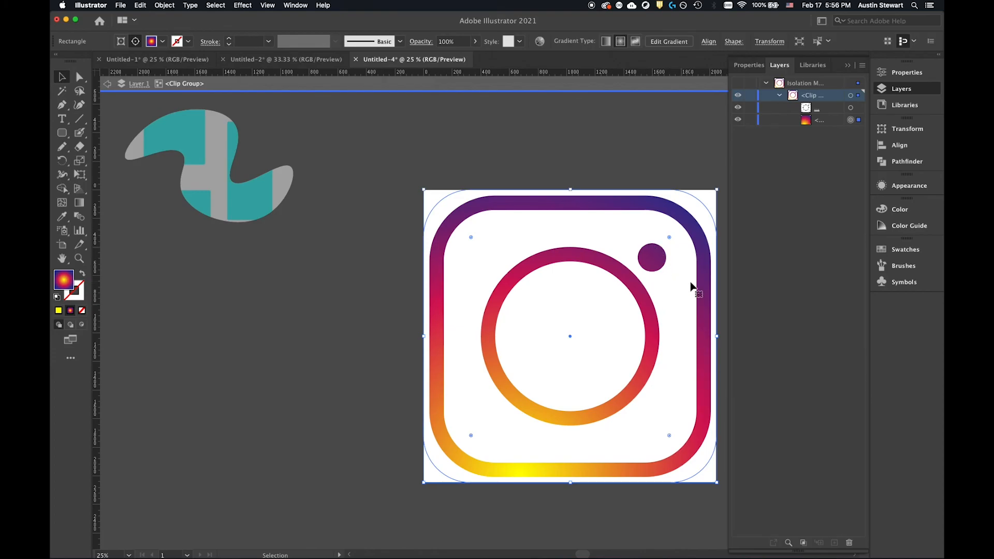
pyautogui.click(654, 260)
pyautogui.click(437, 160)
pyautogui.click(682, 212)
pyautogui.click(643, 273)
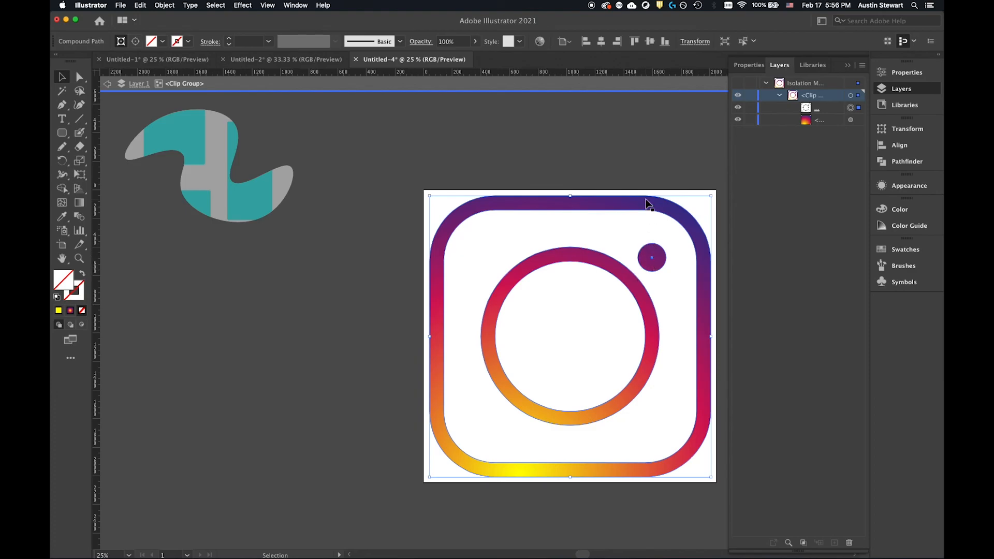
pyautogui.click(669, 172)
pyautogui.click(695, 205)
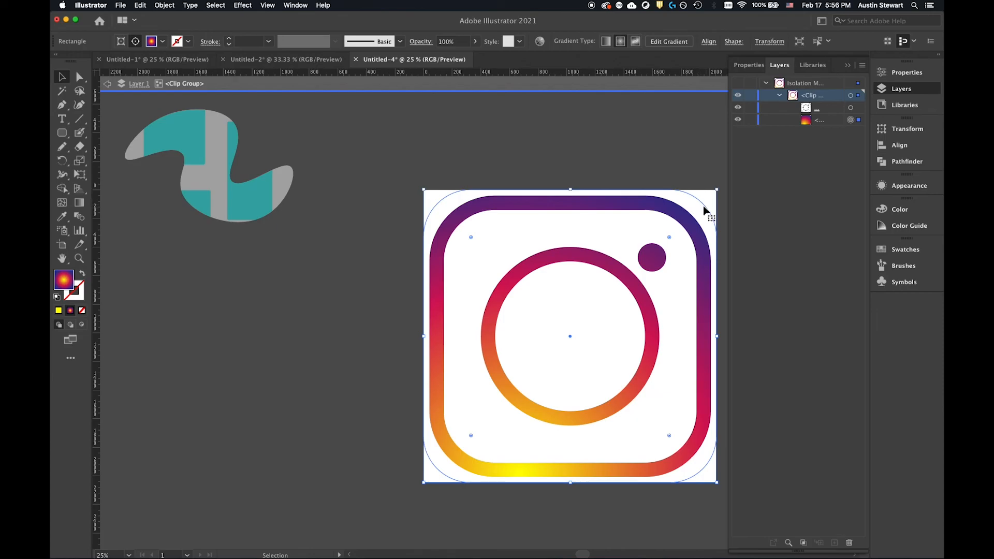
# Scale the isolated group's clipping path down slightly about its centre, leaving a wider margin to the artboard edges, and deselect it.
pyautogui.click(650, 215)
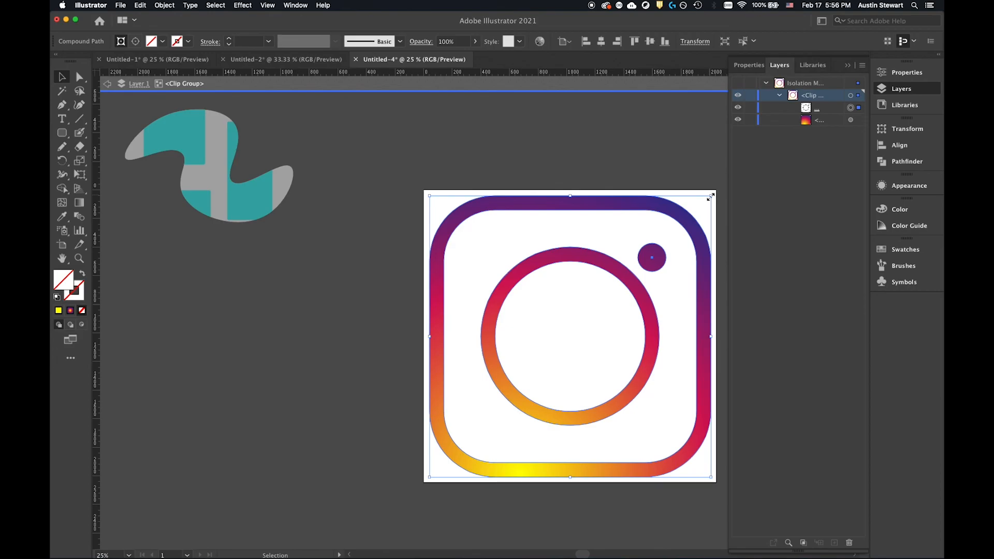
pyautogui.moveTo(711, 196)
pyautogui.mouseDown()
pyautogui.moveTo(606, 308)
pyautogui.moveTo(724, 202)
pyautogui.moveTo(608, 246)
pyautogui.moveTo(530, 306)
pyautogui.moveTo(673, 210)
pyautogui.moveTo(538, 232)
pyautogui.moveTo(530, 193)
pyautogui.moveTo(669, 186)
pyautogui.moveTo(661, 204)
pyautogui.moveTo(710, 206)
pyautogui.mouseUp()
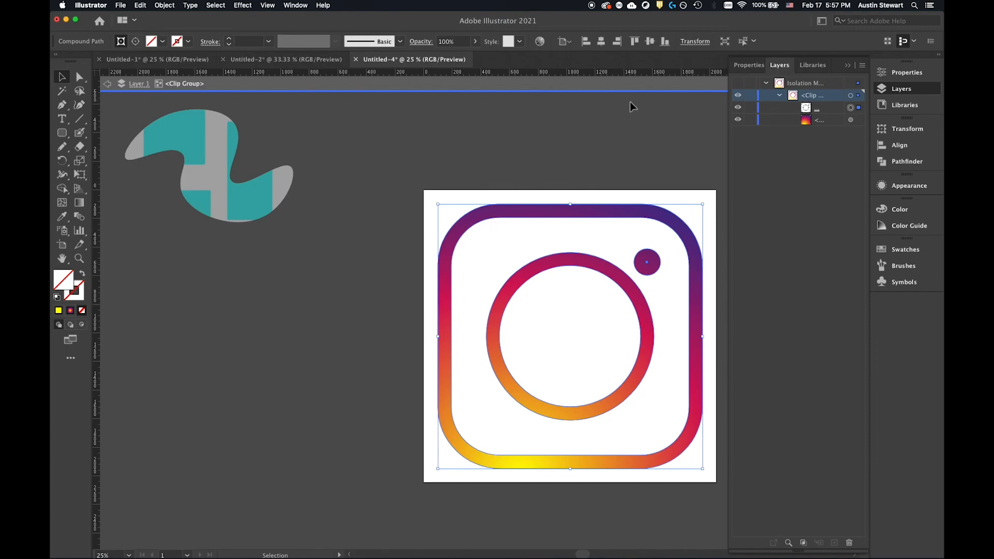
pyautogui.click(607, 147)
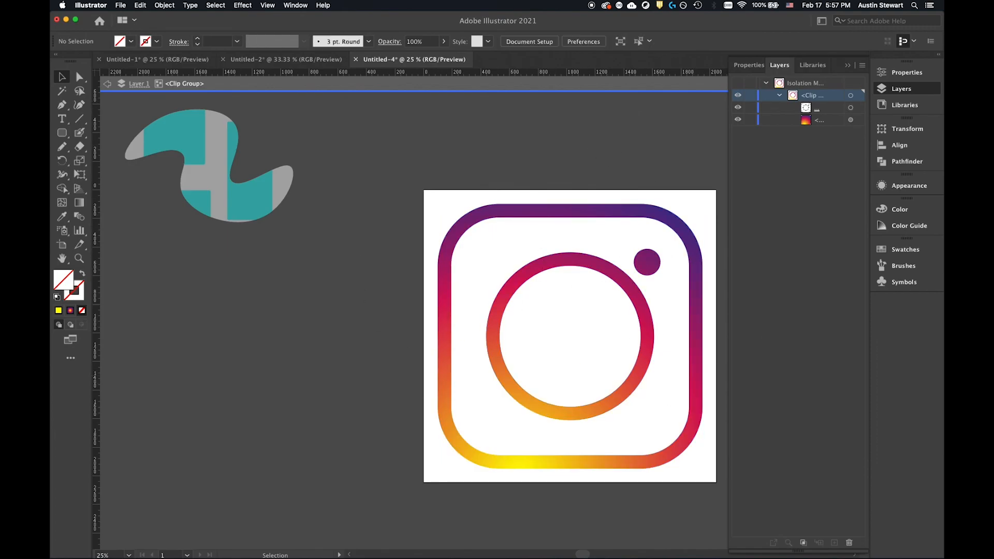